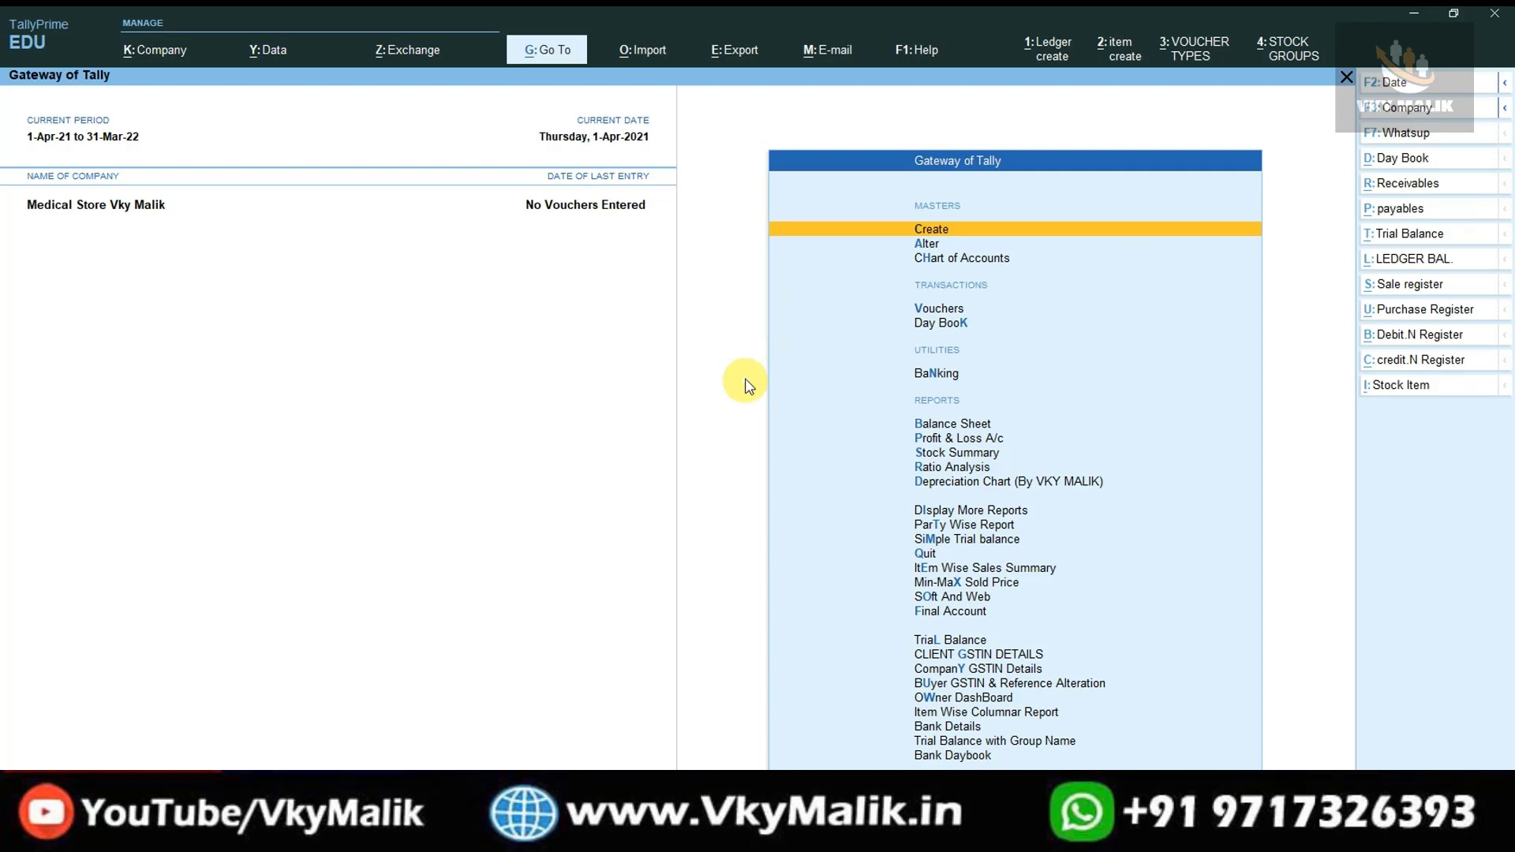
Step: Enable batches and expiry dates for batches in the company's inventory features, and save the settings
{"action": "left_click", "coordinate": [686, 606]}
{"action": "key", "text": "F11"}
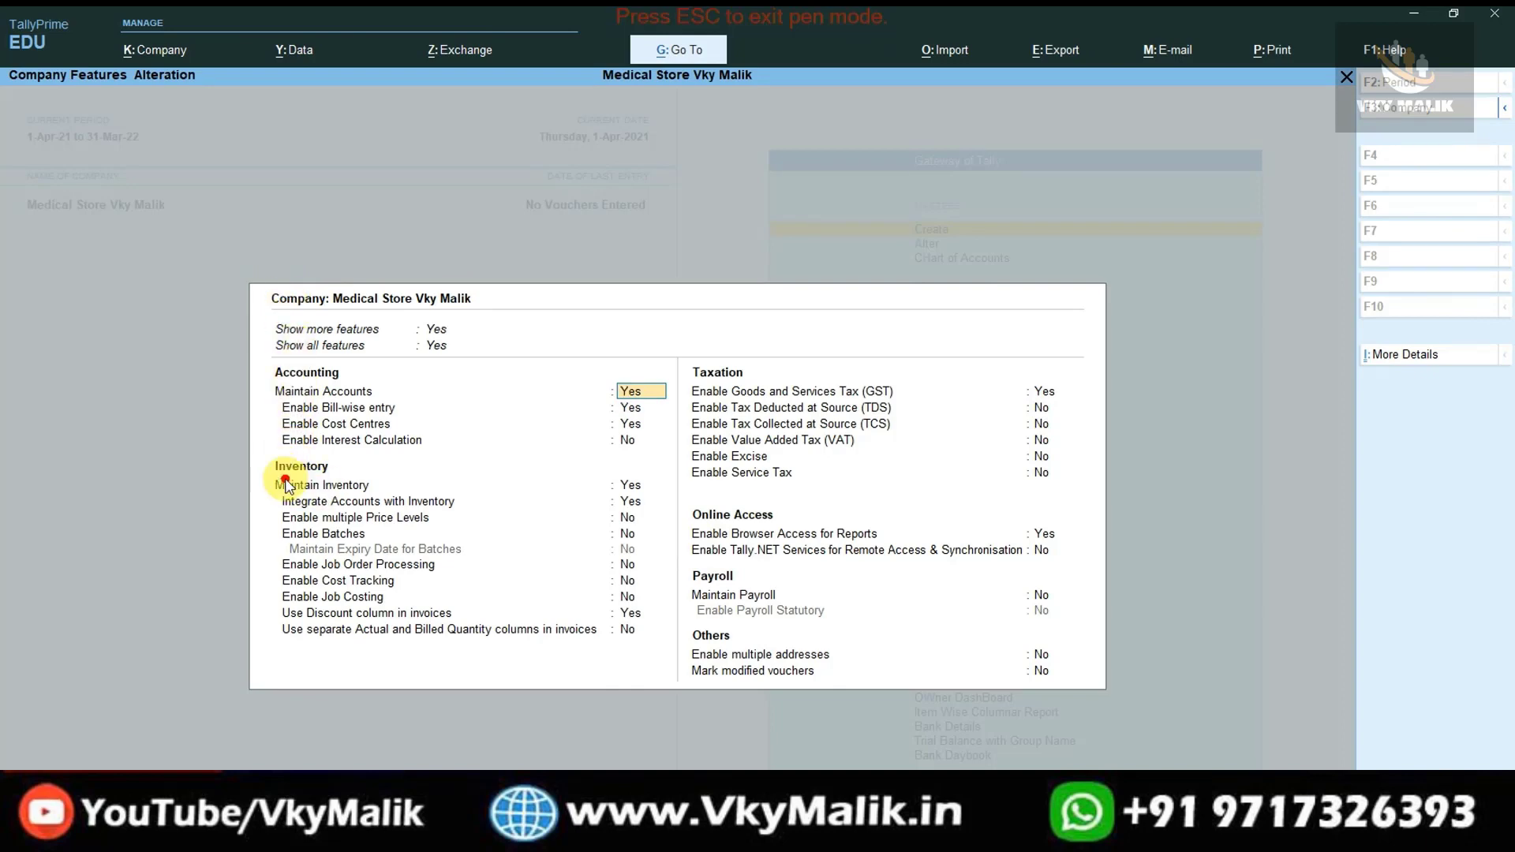
{"action": "key", "text": "Return"}
{"action": "key", "text": "Return"}
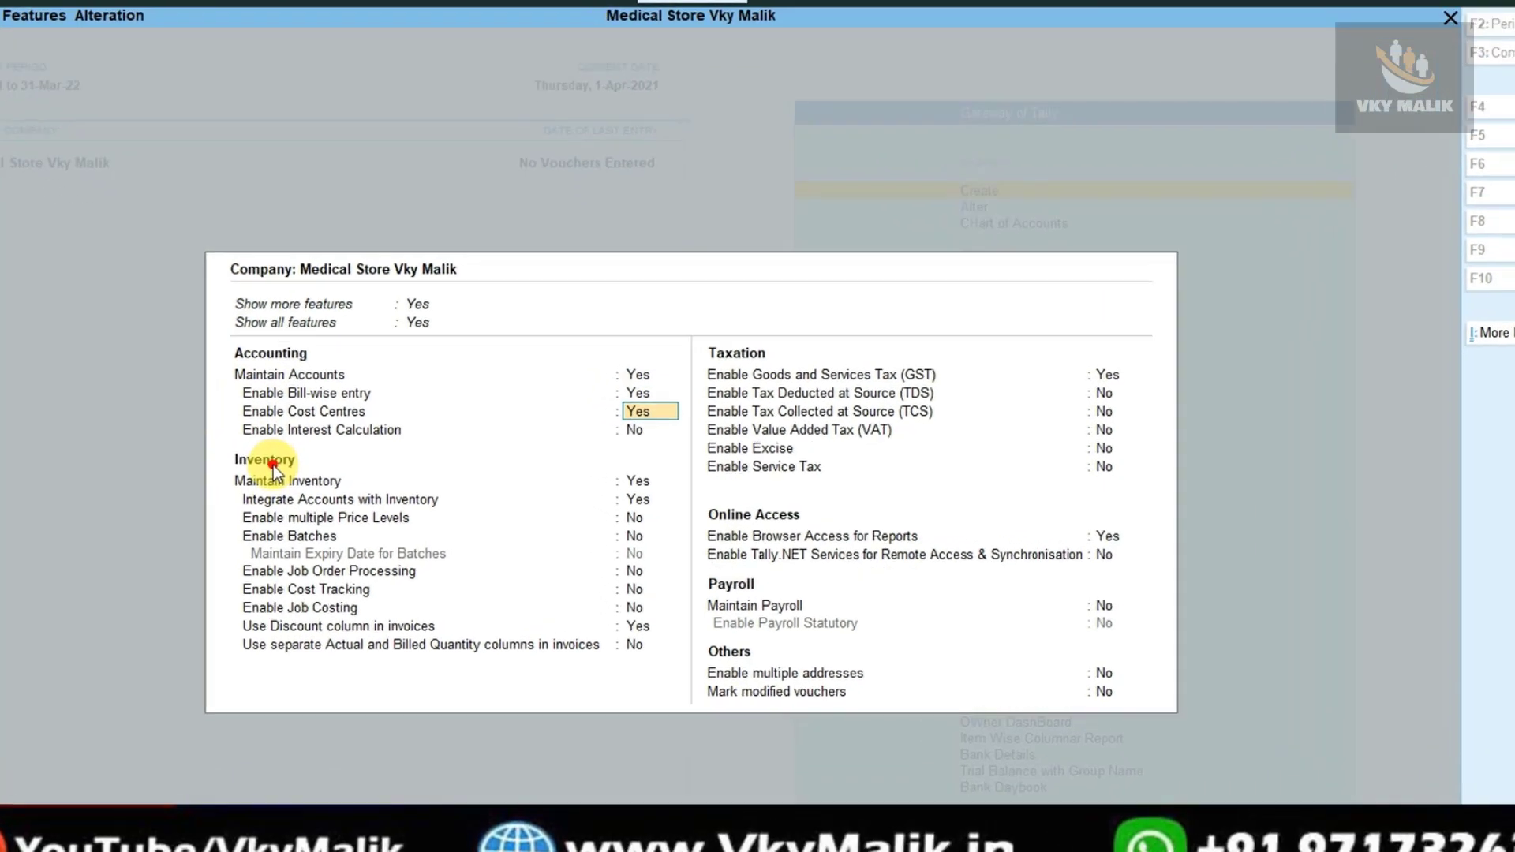
{"action": "key", "text": "Return"}
{"action": "key", "text": "Return"}
{"action": "key", "text": "Return"}
{"action": "key", "text": "Return"}
{"action": "key", "text": "Return"}
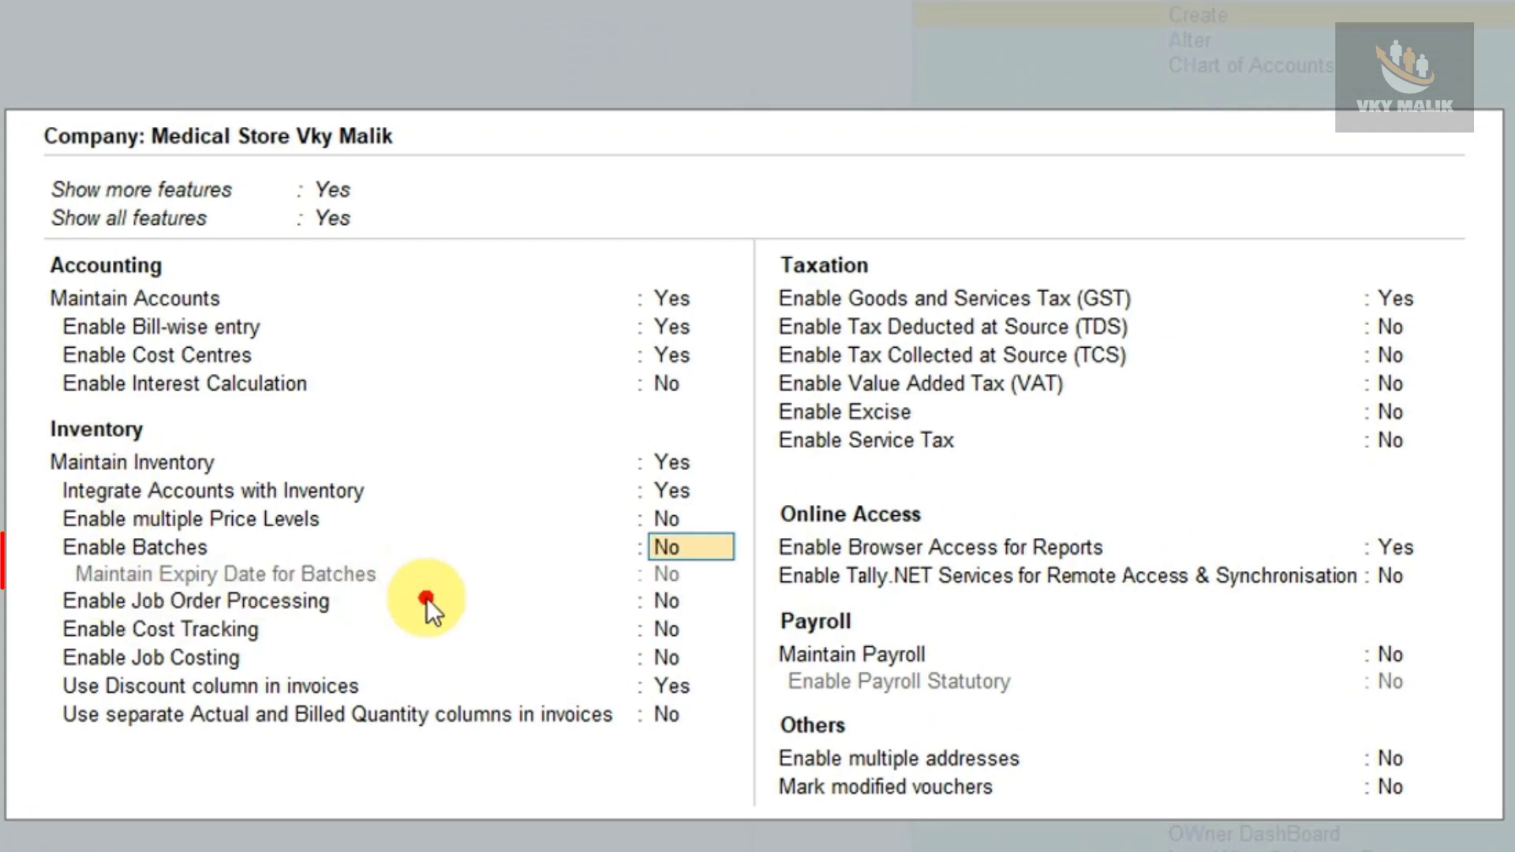
{"action": "key", "text": "y"}
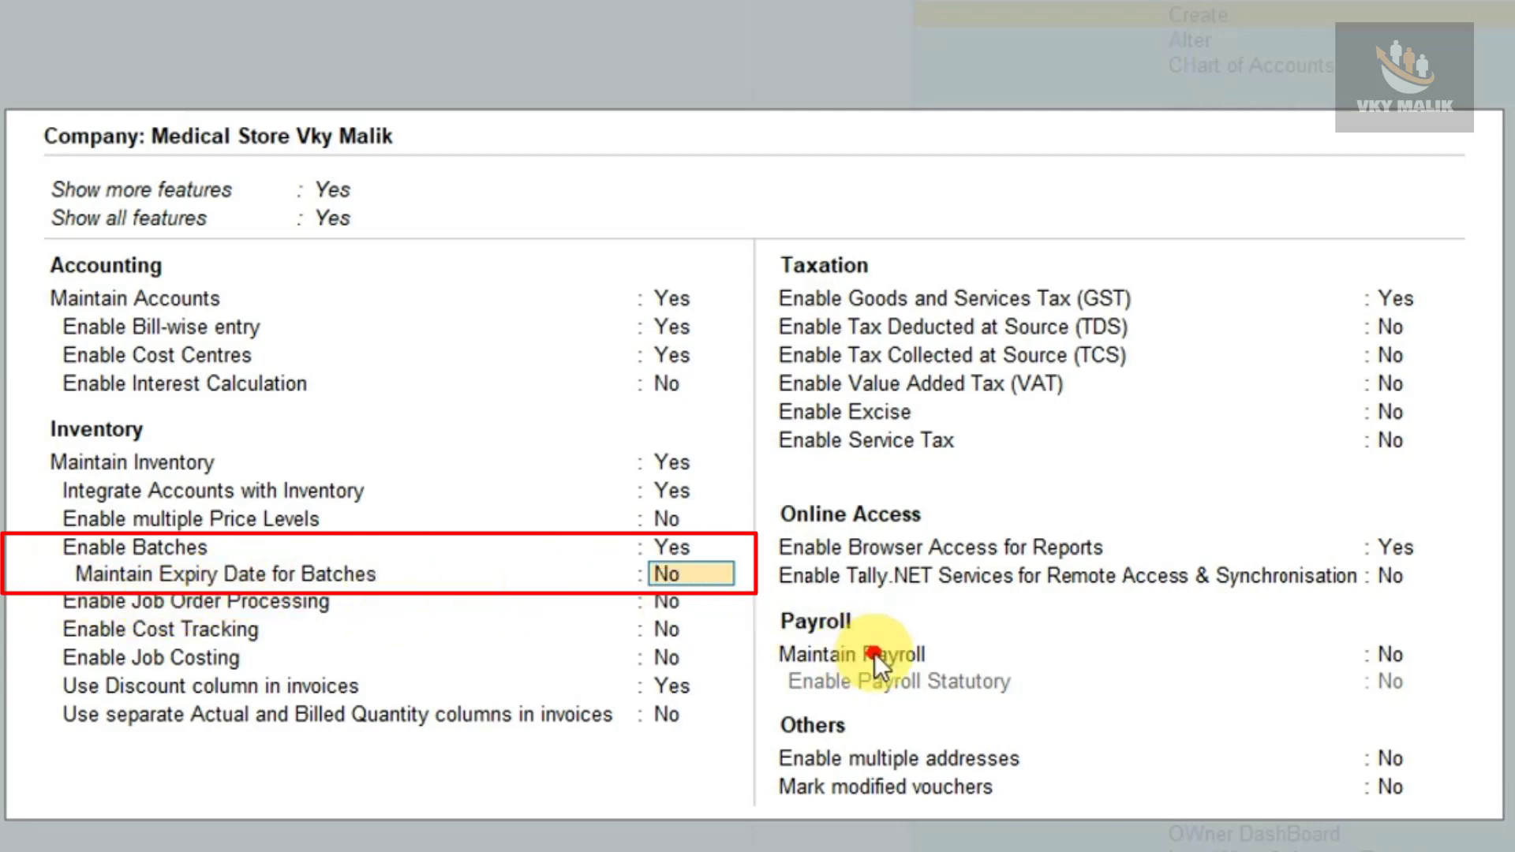
{"action": "type", "text": "y"}
{"action": "key", "text": "Return"}
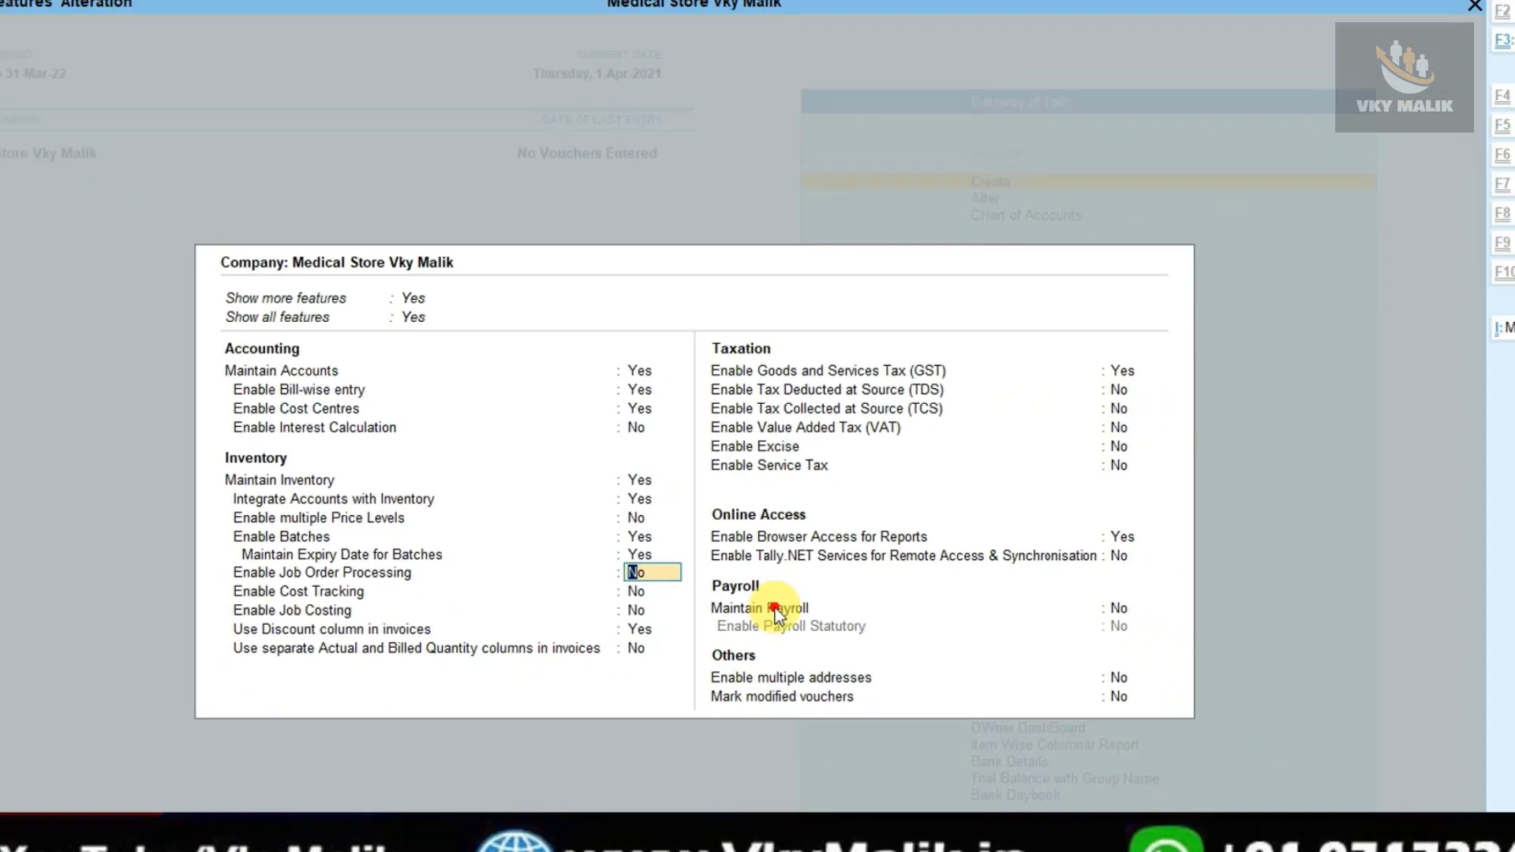
{"action": "key", "text": "ctrl+a"}
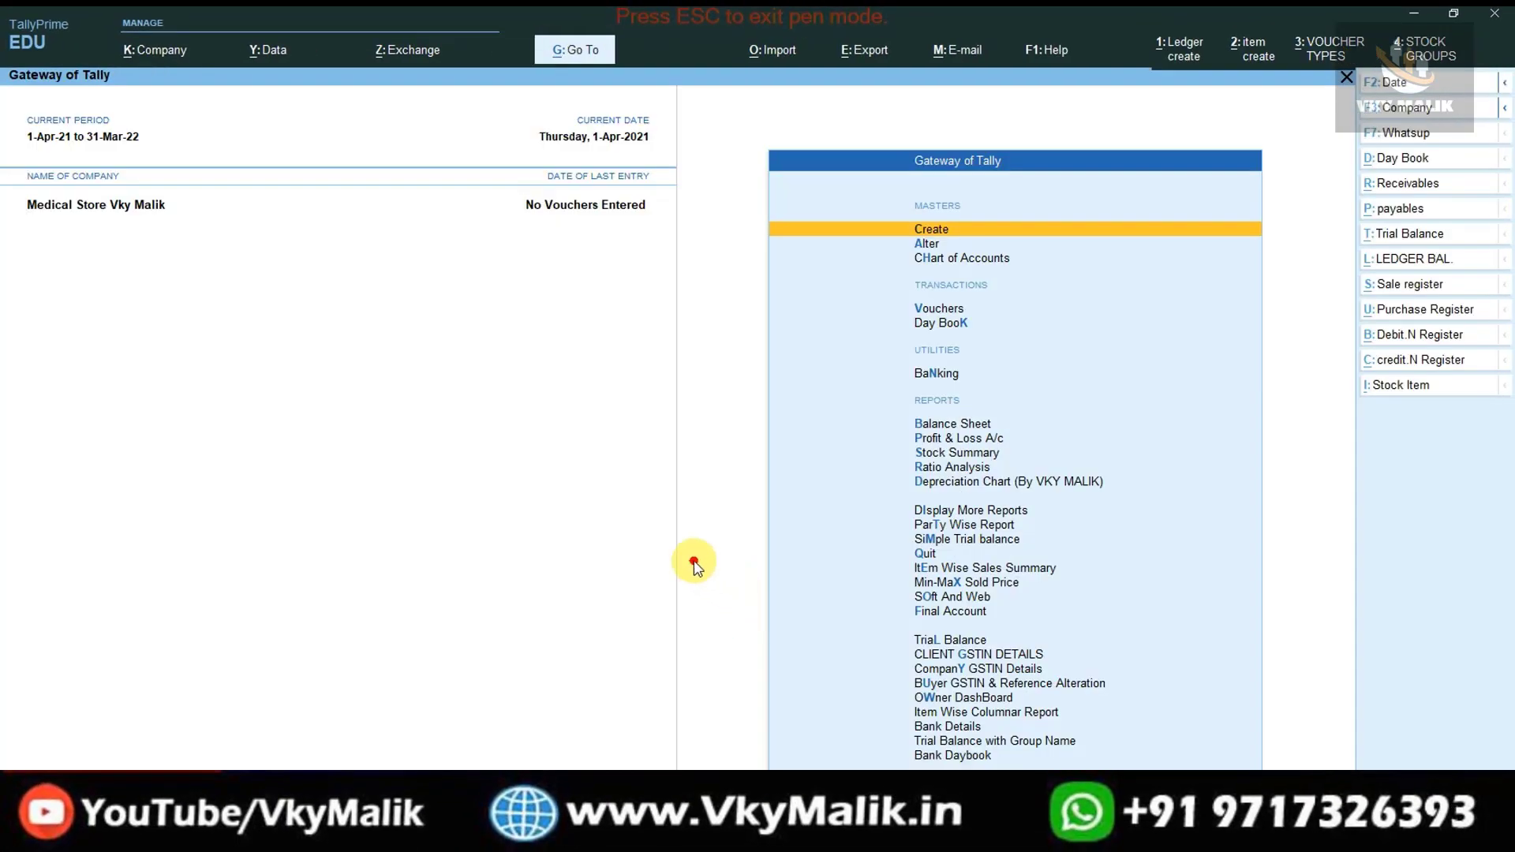
{"action": "key", "text": "Escape"}
{"action": "key", "text": "Escape"}
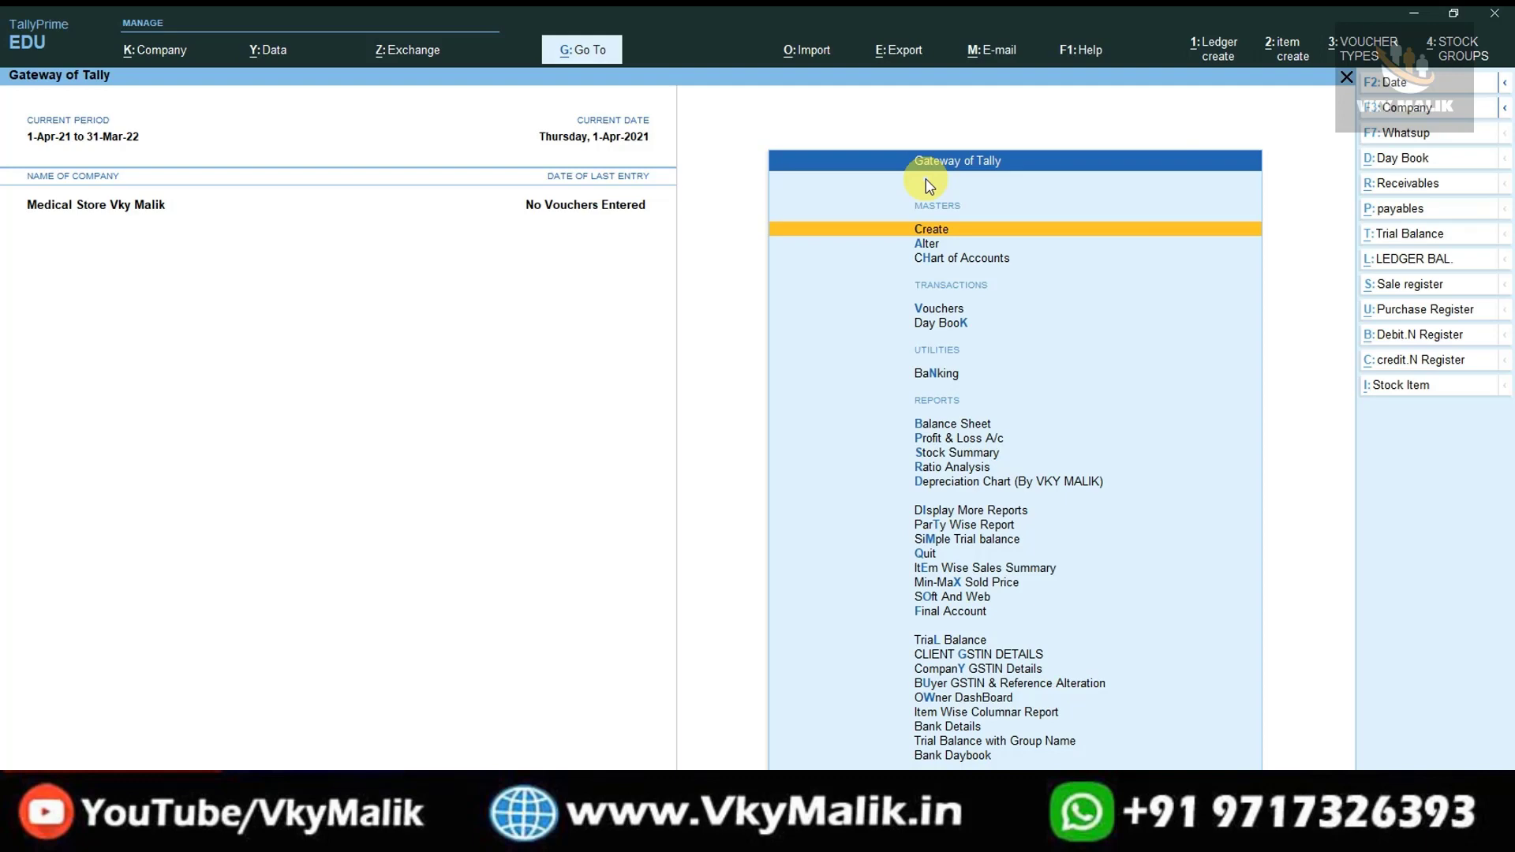
Step: Start a new stock item named Paracetomal, keeping it under Primary
{"action": "key", "text": "Return"}
{"action": "key", "text": "Down"}
{"action": "key", "text": "Down"}
{"action": "key", "text": "Down"}
{"action": "key", "text": "Down"}
{"action": "key", "text": "Down"}
{"action": "key", "text": "Down"}
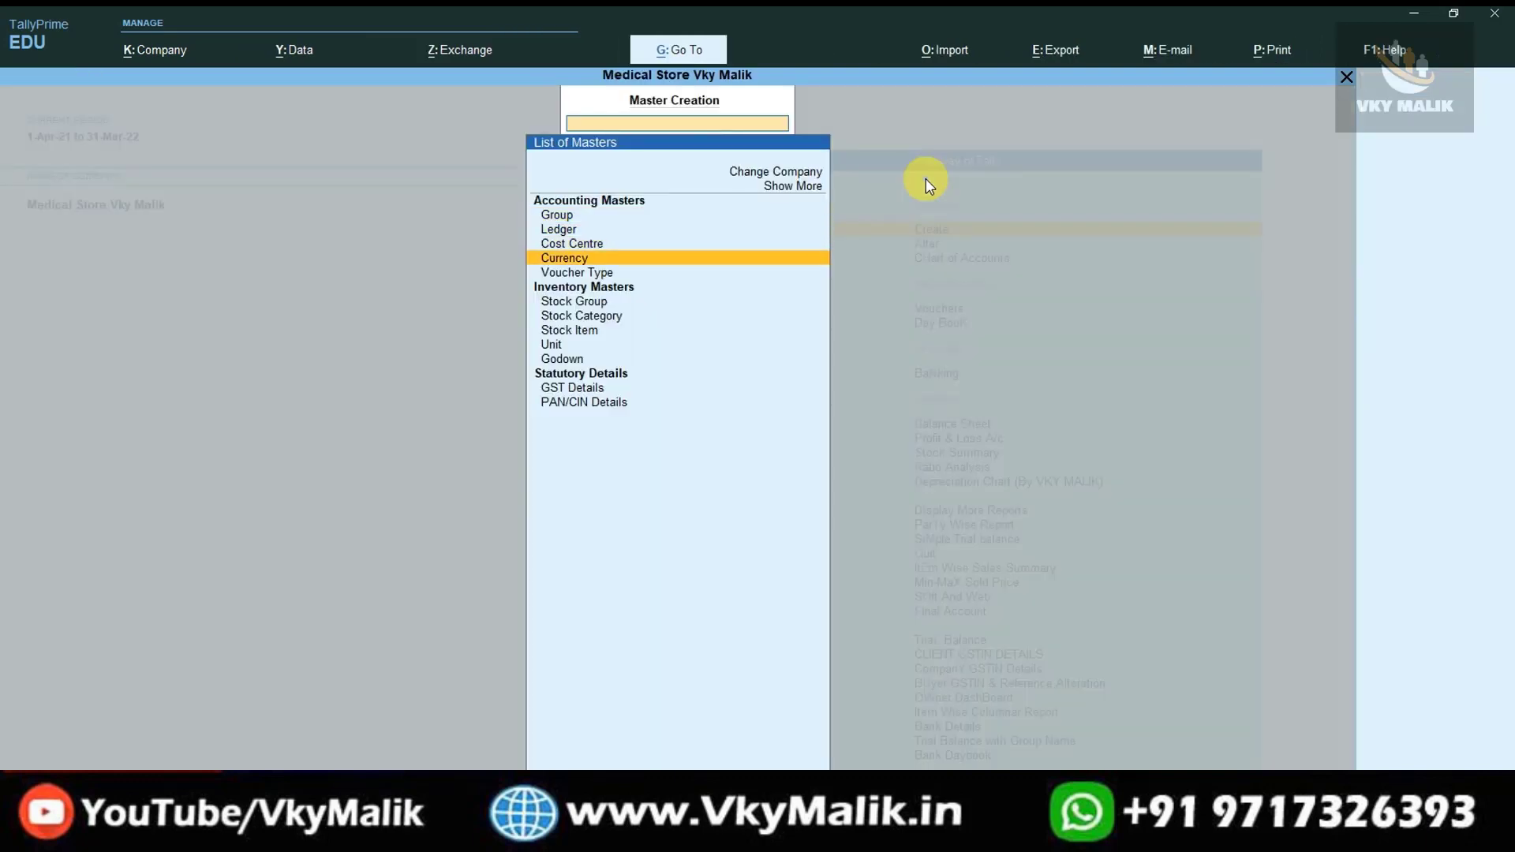
{"action": "key", "text": "Down"}
{"action": "key", "text": "Return"}
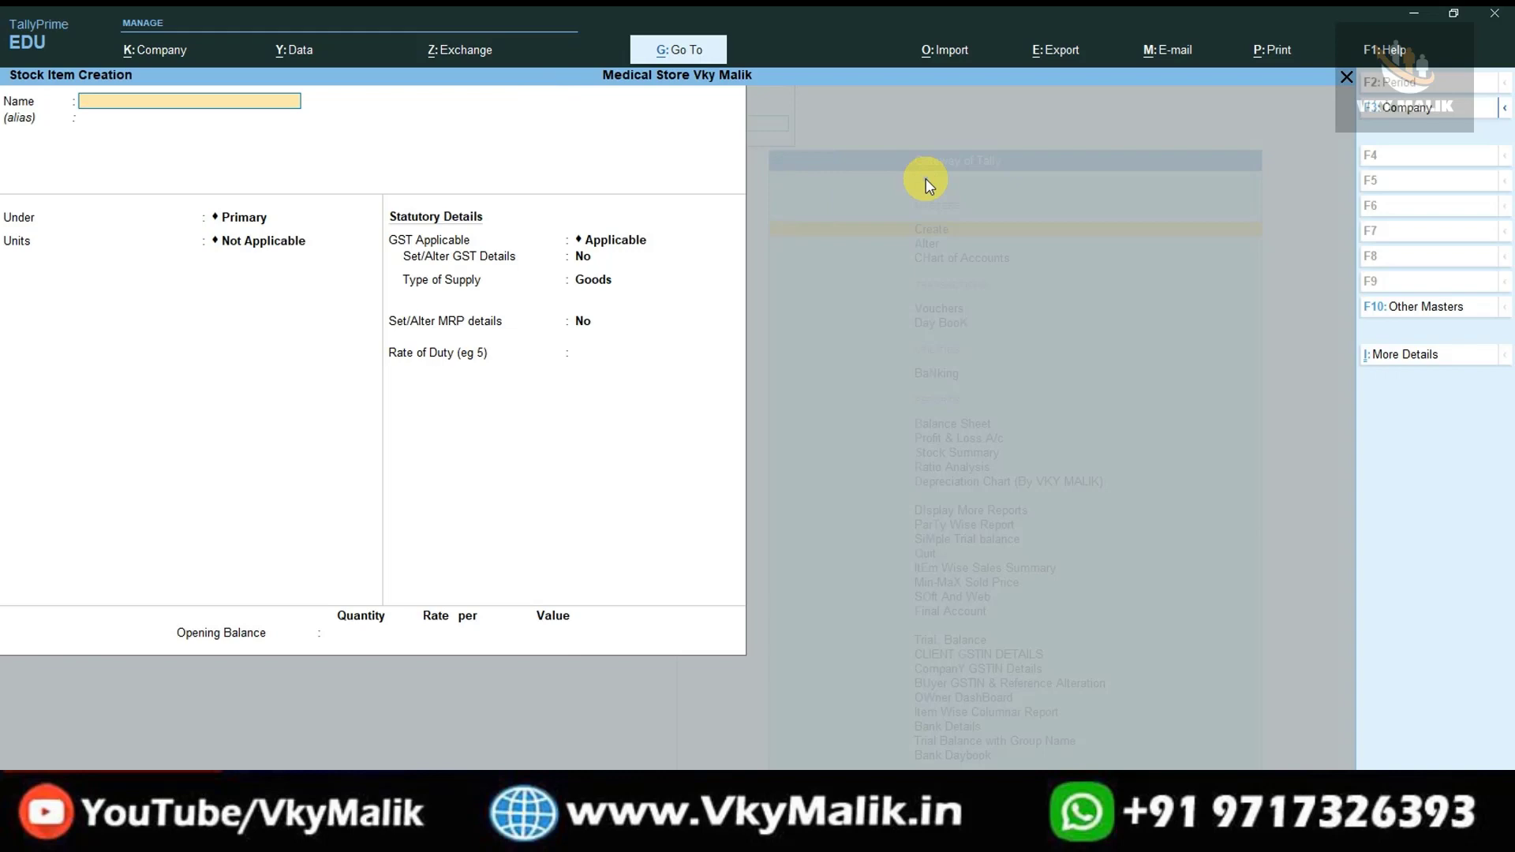
{"action": "type", "text": "Paracet"}
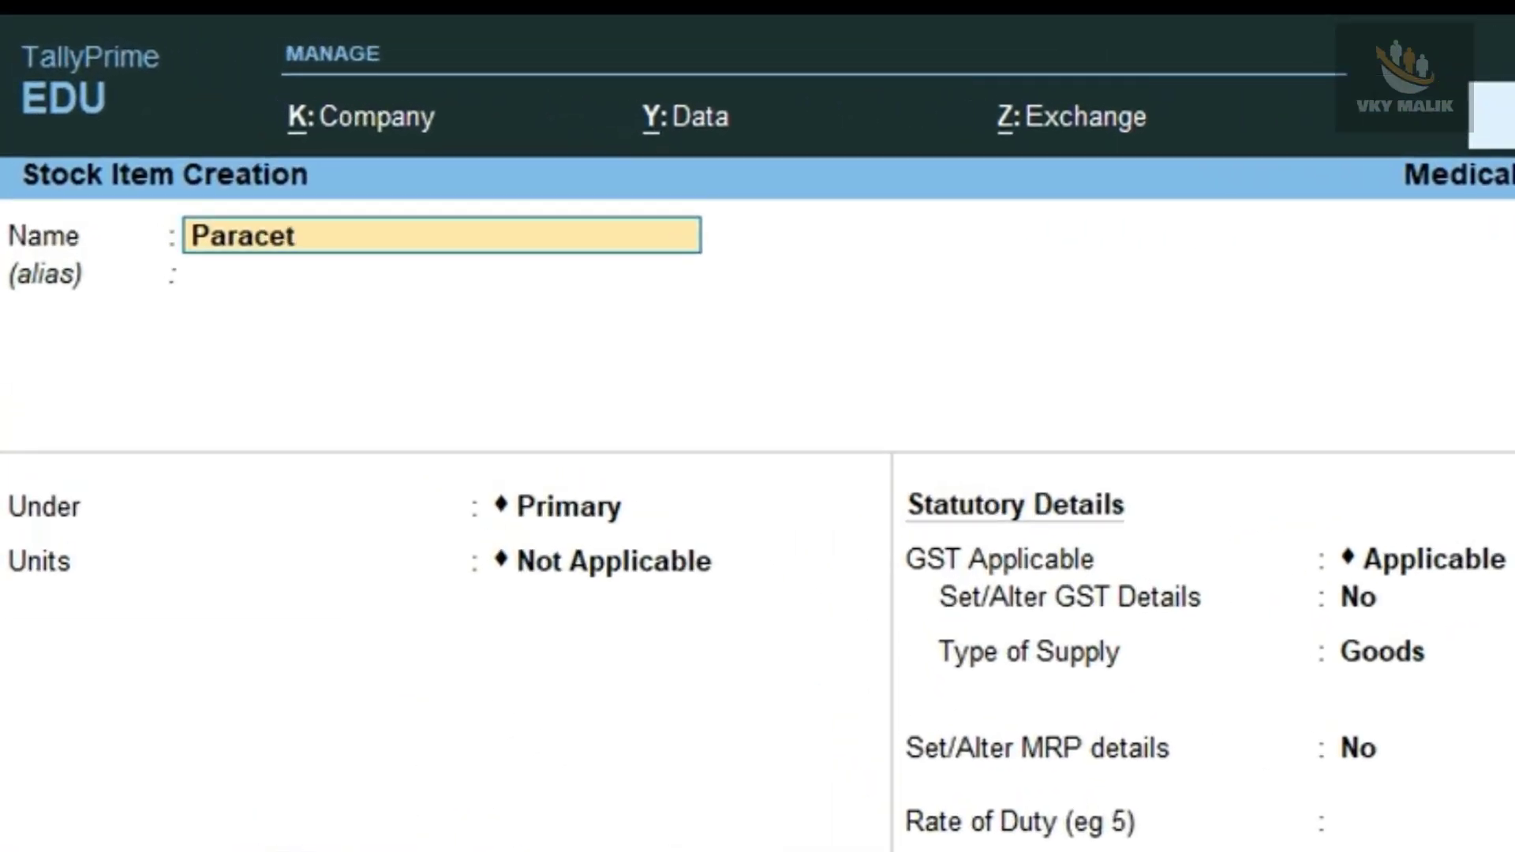
{"action": "type", "text": "omal"}
{"action": "key", "text": "Return"}
{"action": "key", "text": "Return"}
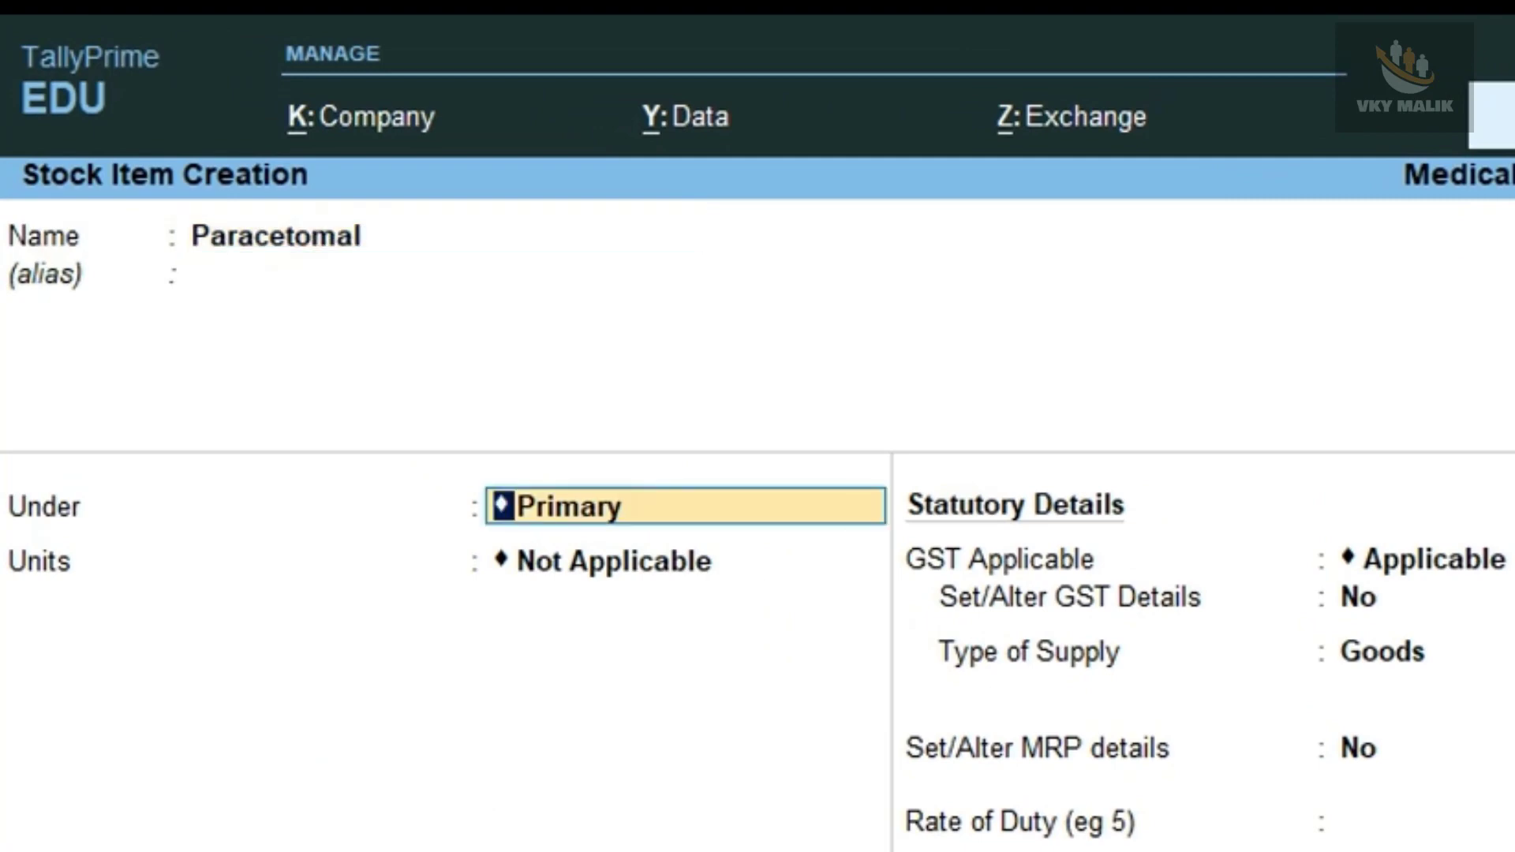
{"action": "key", "text": "Return"}
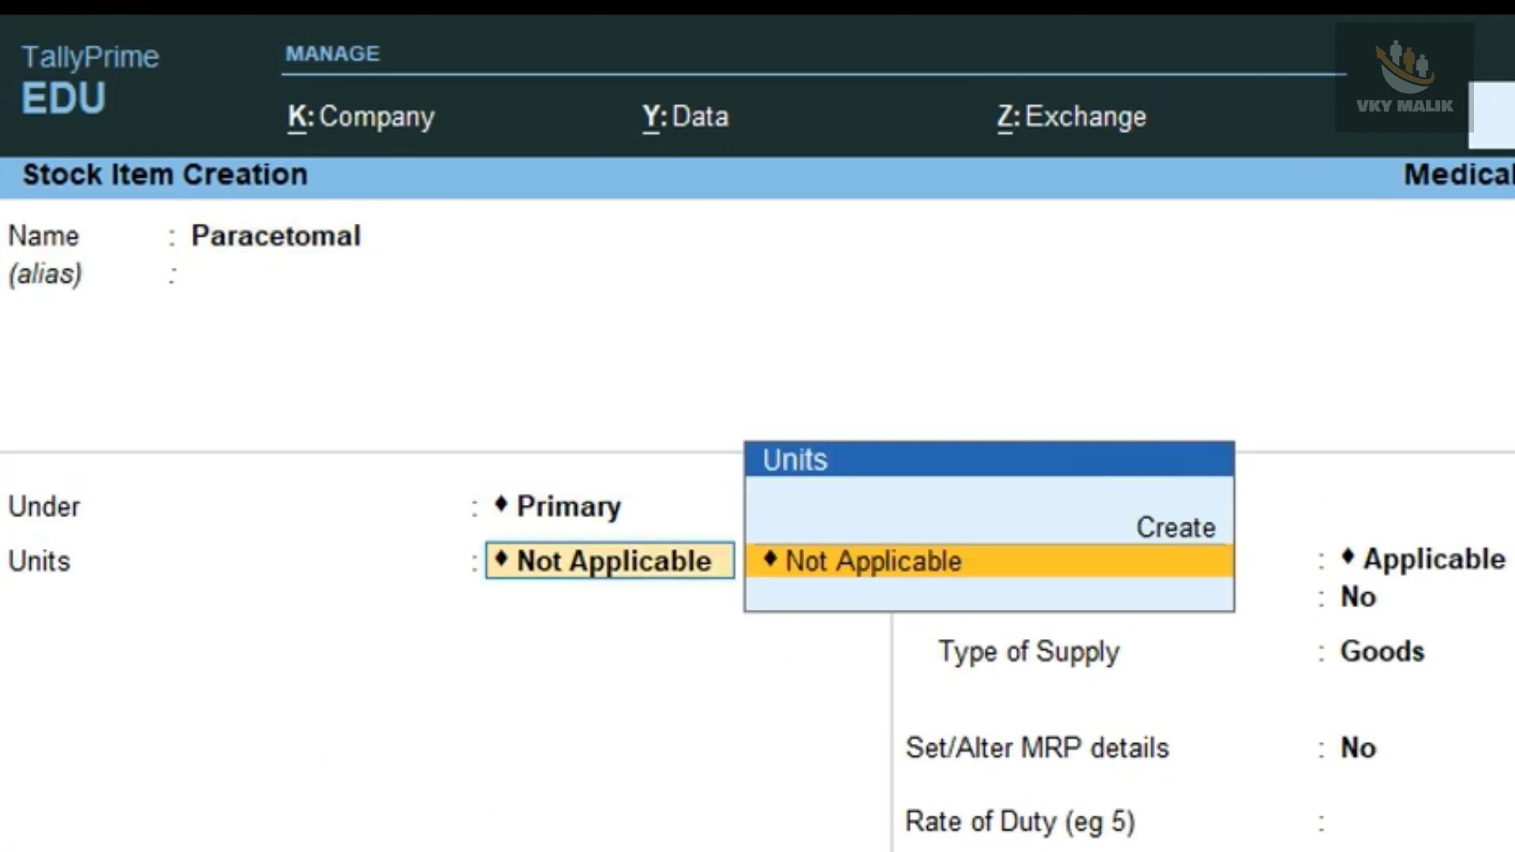
Step: Create a simple unit with symbol pcs and quantity code PCS-PIECES, and assign it to the Paracetomal item
{"action": "key", "text": "alt+c"}
{"action": "type", "text": "pcs"}
{"action": "key", "text": "Return"}
{"action": "key", "text": "Return"}
{"action": "type", "text": "pcs"}
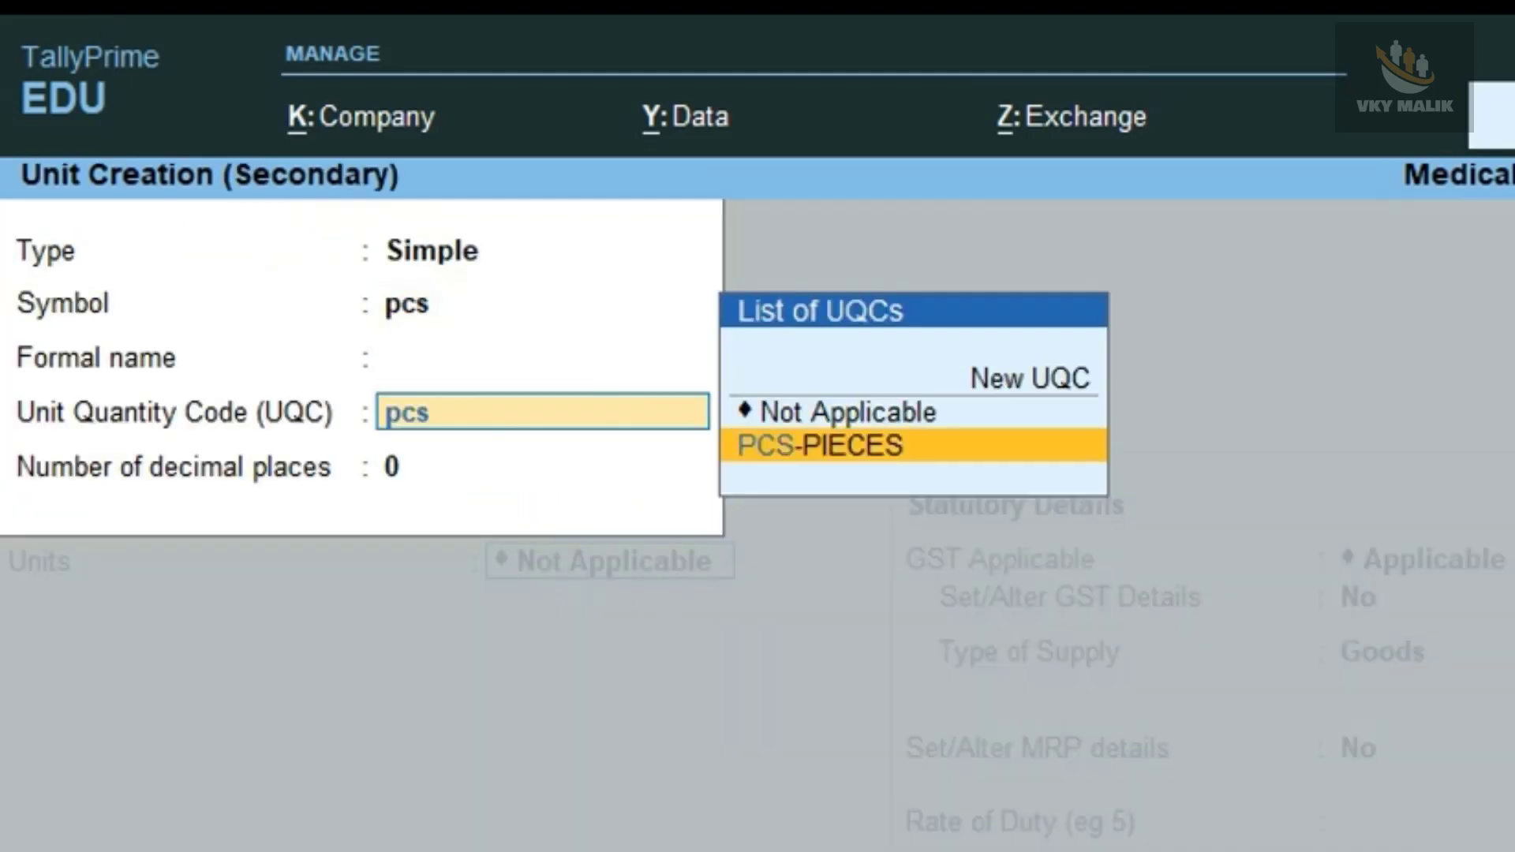
{"action": "key", "text": "Return"}
{"action": "key", "text": "Return"}
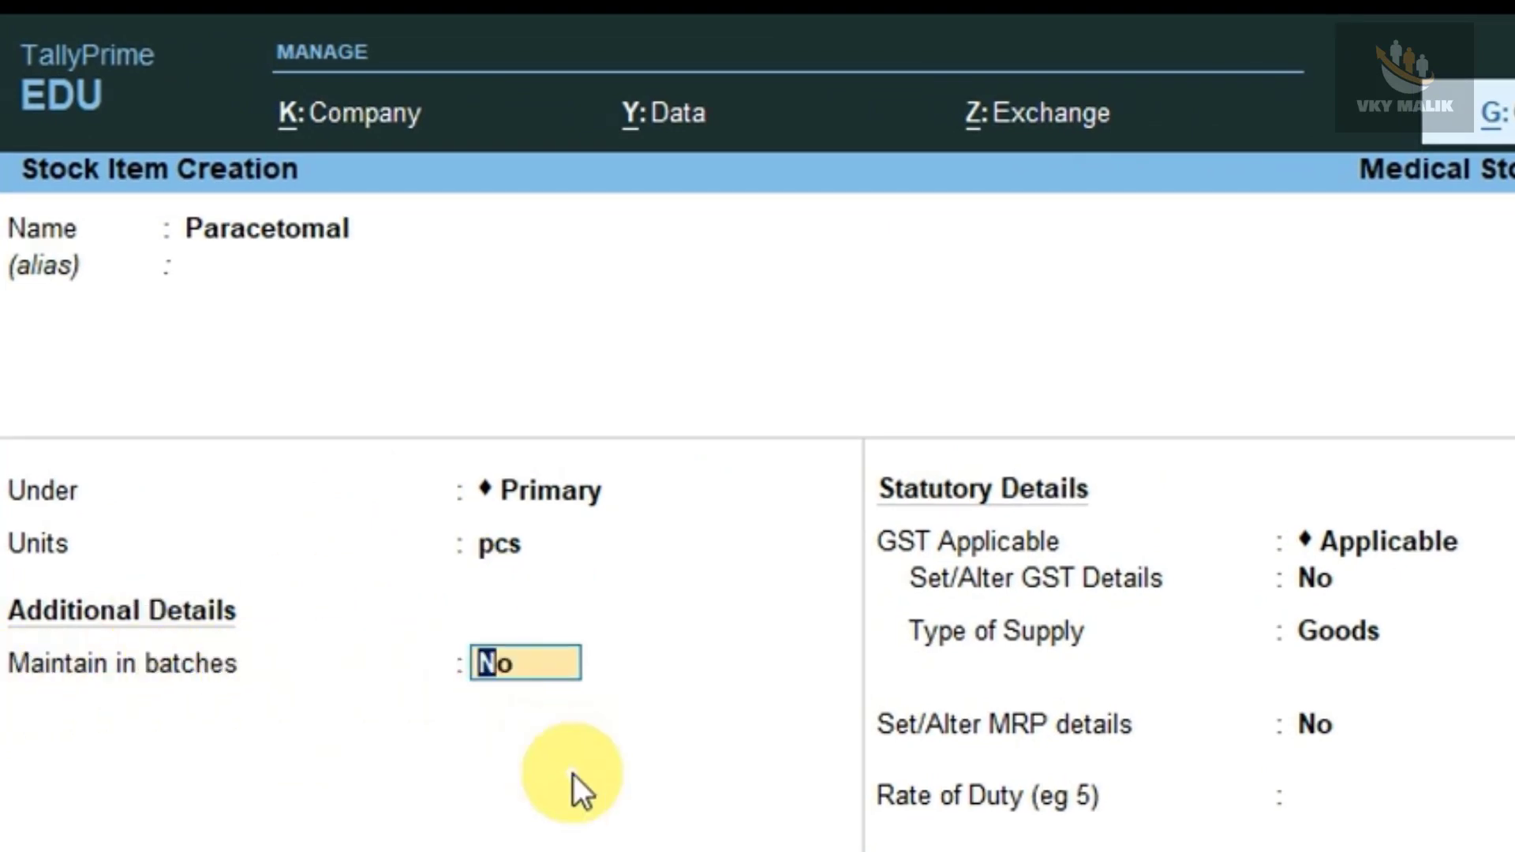
Step: Set Paracetomal to be maintained in batches, with manufacturing date tracking and expiry dates enabled
{"action": "type", "text": "y"}
{"action": "key", "text": "Return"}
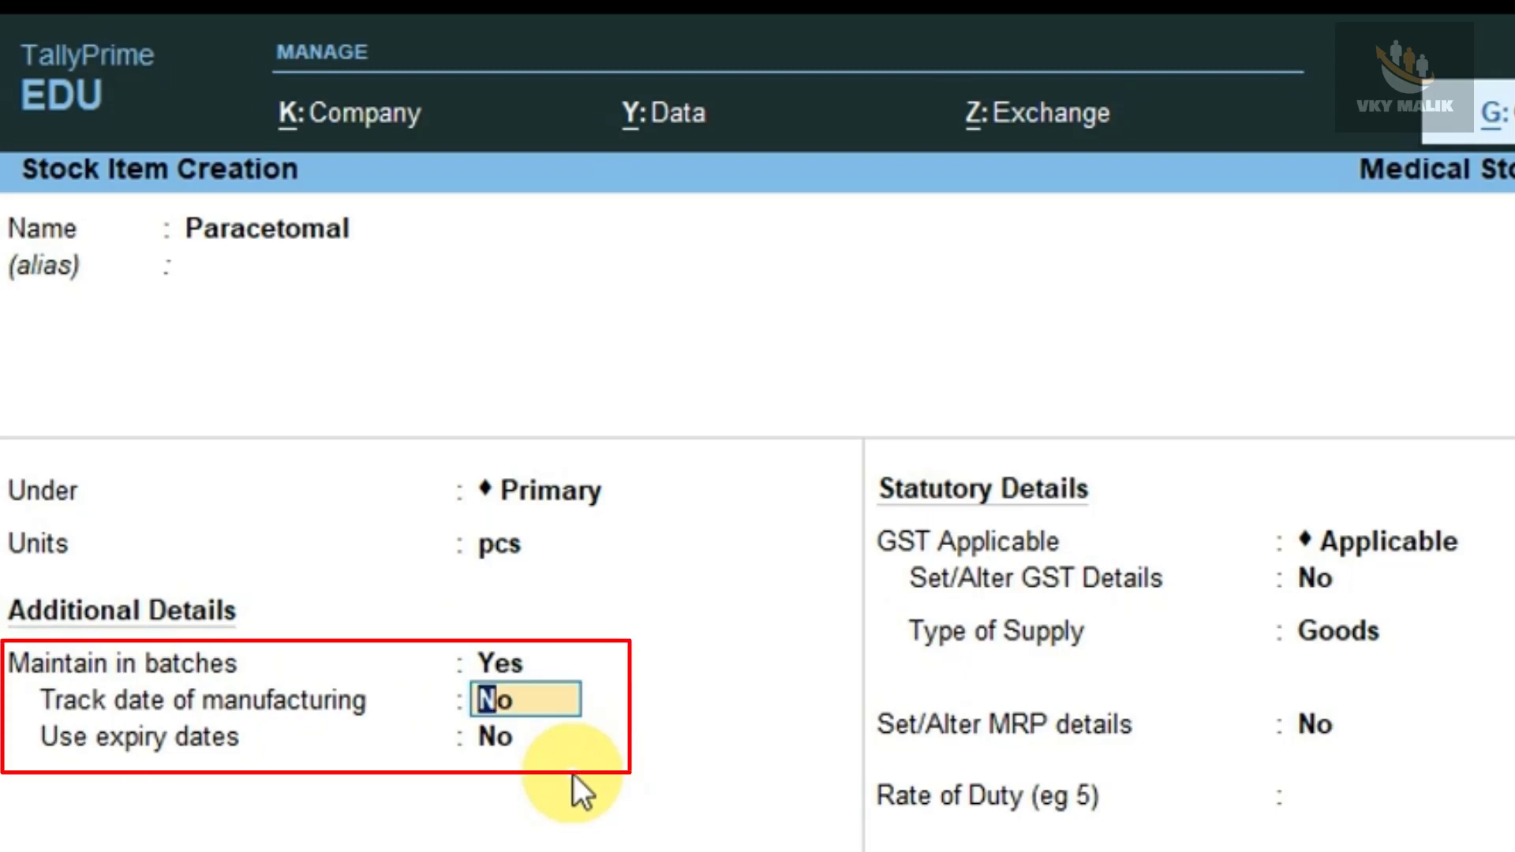
{"action": "type", "text": "y"}
{"action": "key", "text": "Return"}
{"action": "type", "text": "y"}
{"action": "key", "text": "Return"}
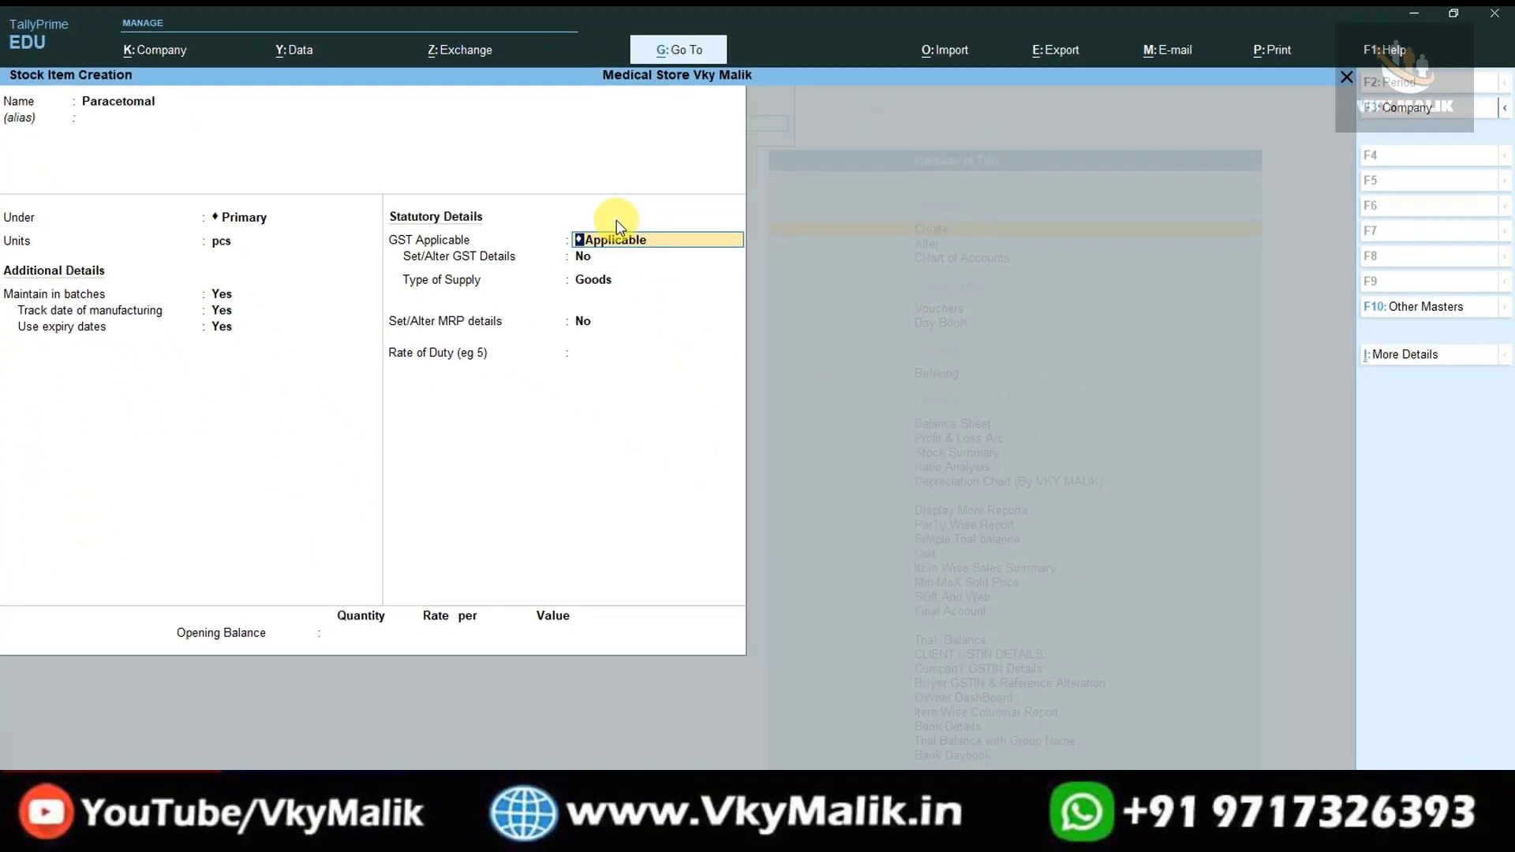
Step: Open Paracetomal's GST details and enable HSN/SAC details, type of goods, reverse charge, ineligible input credit, valuation type and all GST tax types in the configuration
{"action": "key", "text": "Return"}
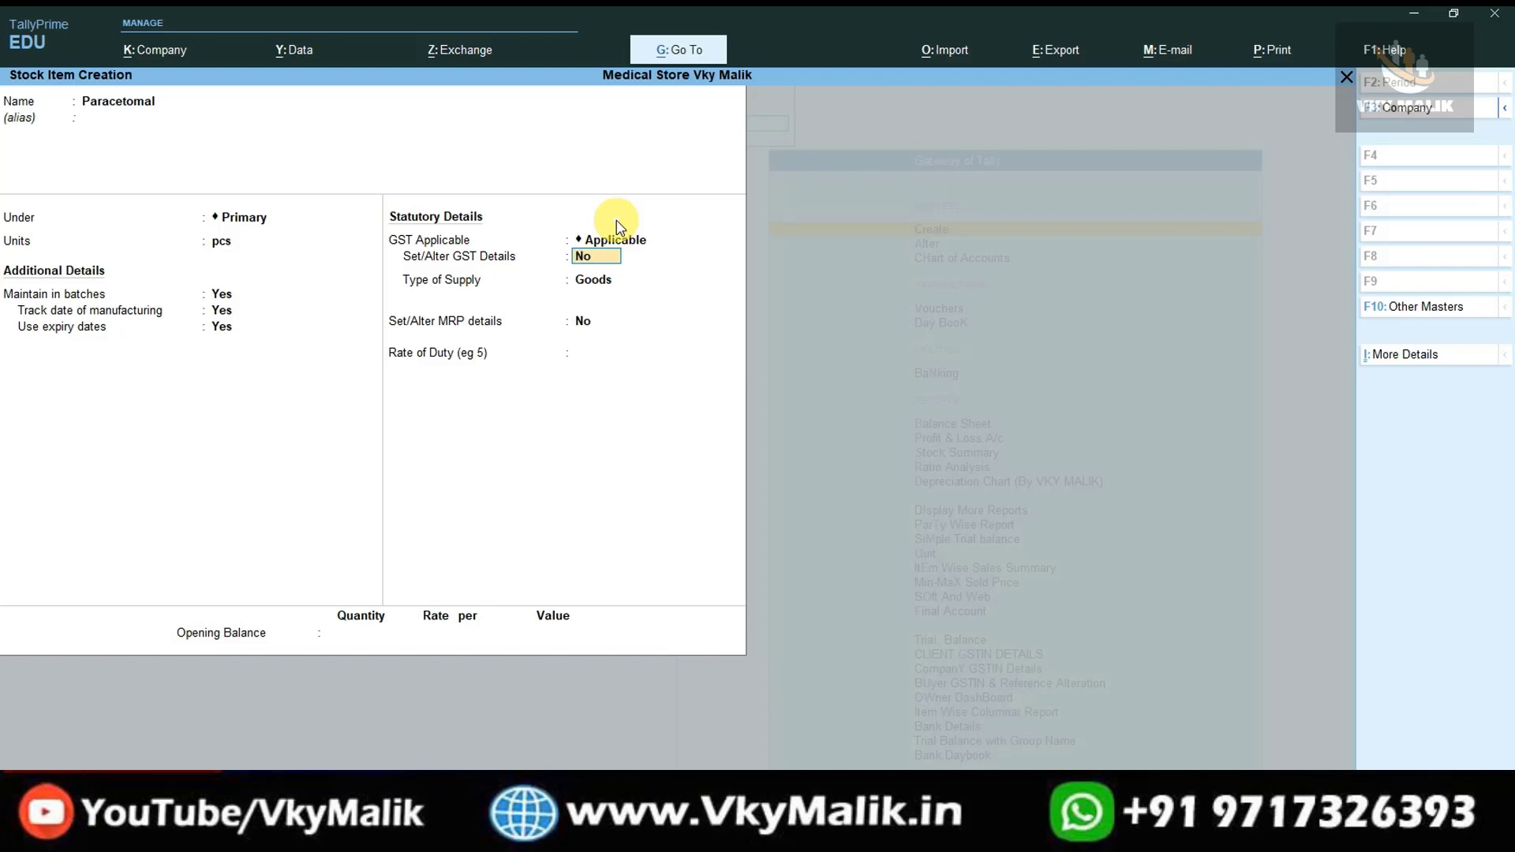
{"action": "key", "text": "y"}
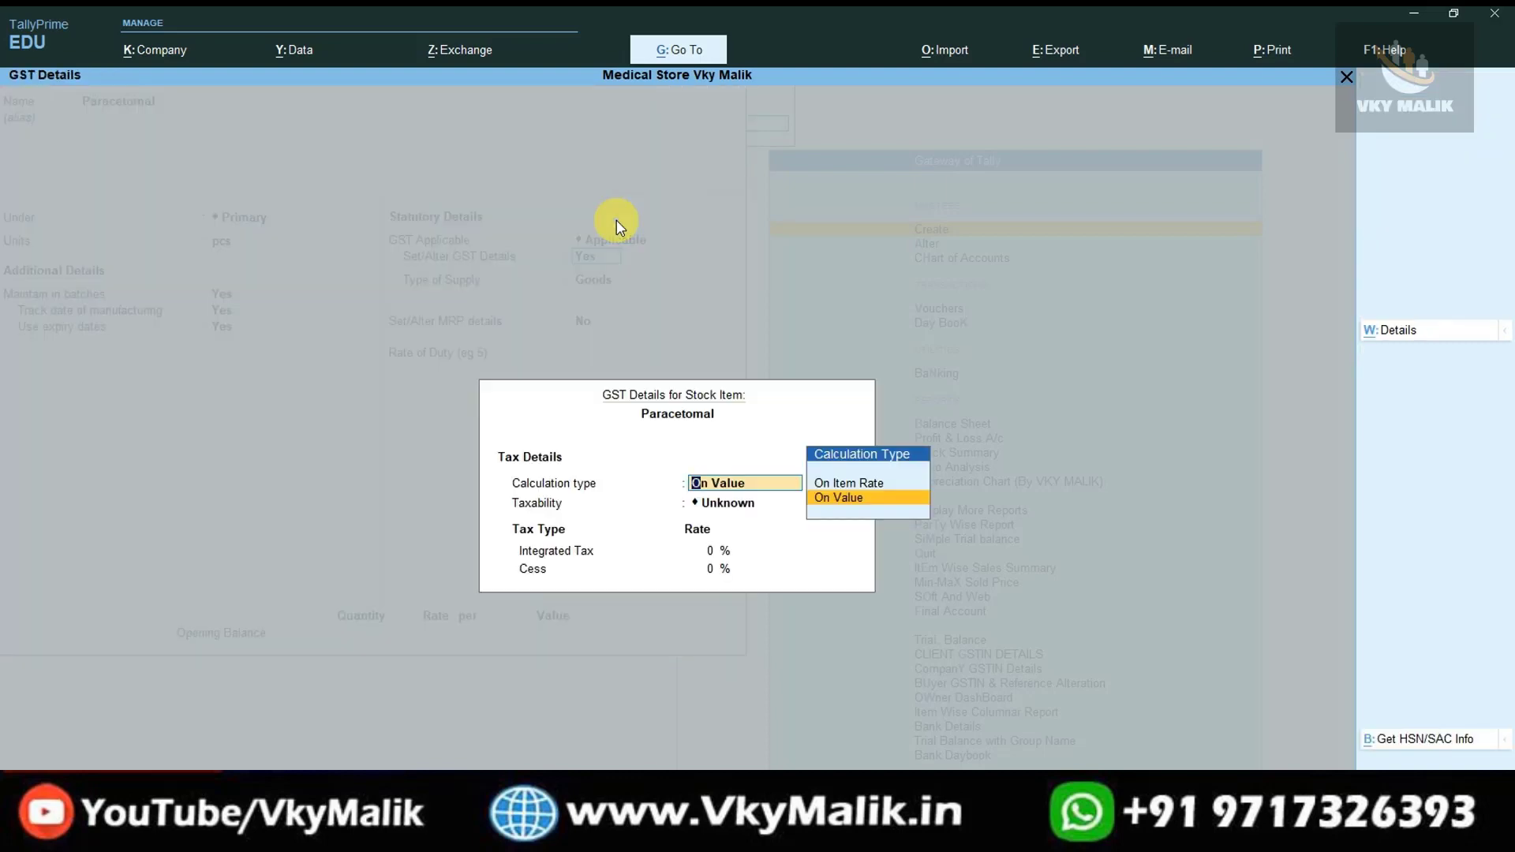
{"action": "key", "text": "F12"}
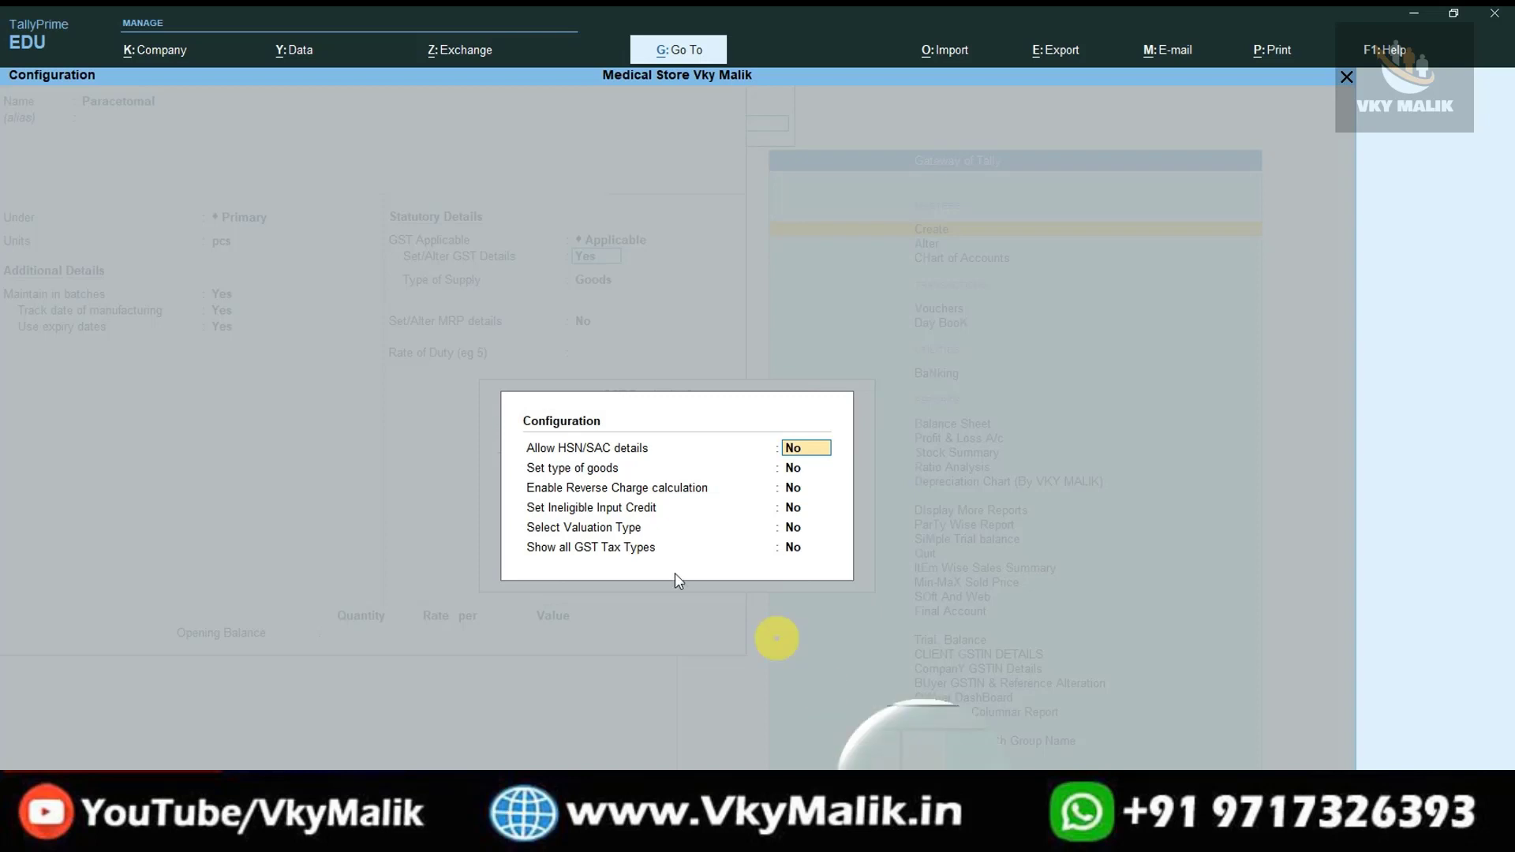
{"action": "key", "text": "y"}
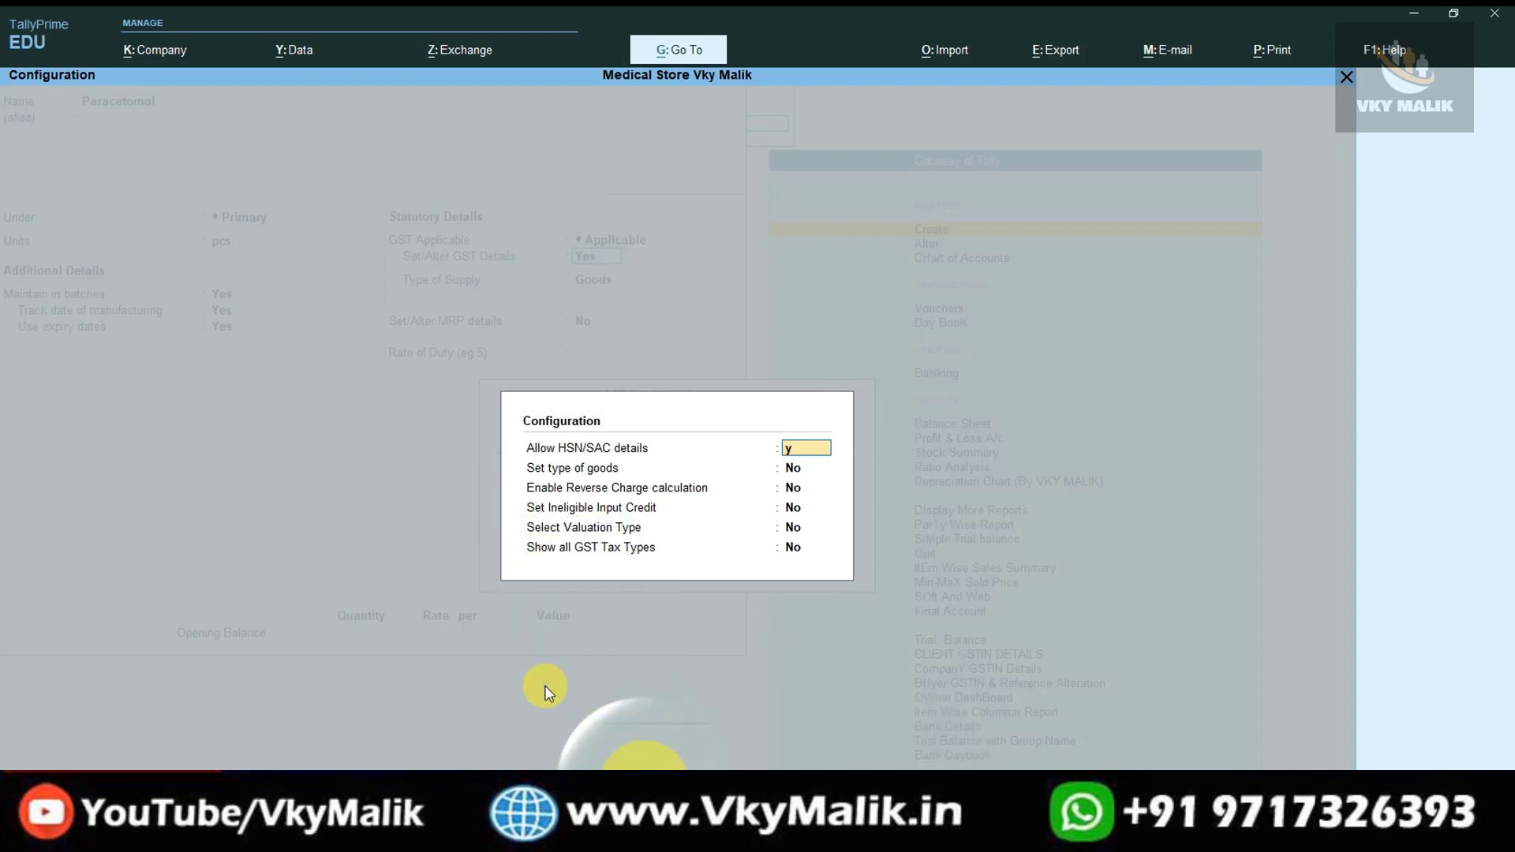
{"action": "key", "text": "Return"}
{"action": "key", "text": "y"}
{"action": "key", "text": "Return"}
{"action": "key", "text": "y"}
{"action": "key", "text": "Return"}
{"action": "key", "text": "y"}
{"action": "key", "text": "Return"}
{"action": "key", "text": "y"}
{"action": "key", "text": "Return"}
{"action": "key", "text": "y"}
{"action": "key", "text": "Return"}
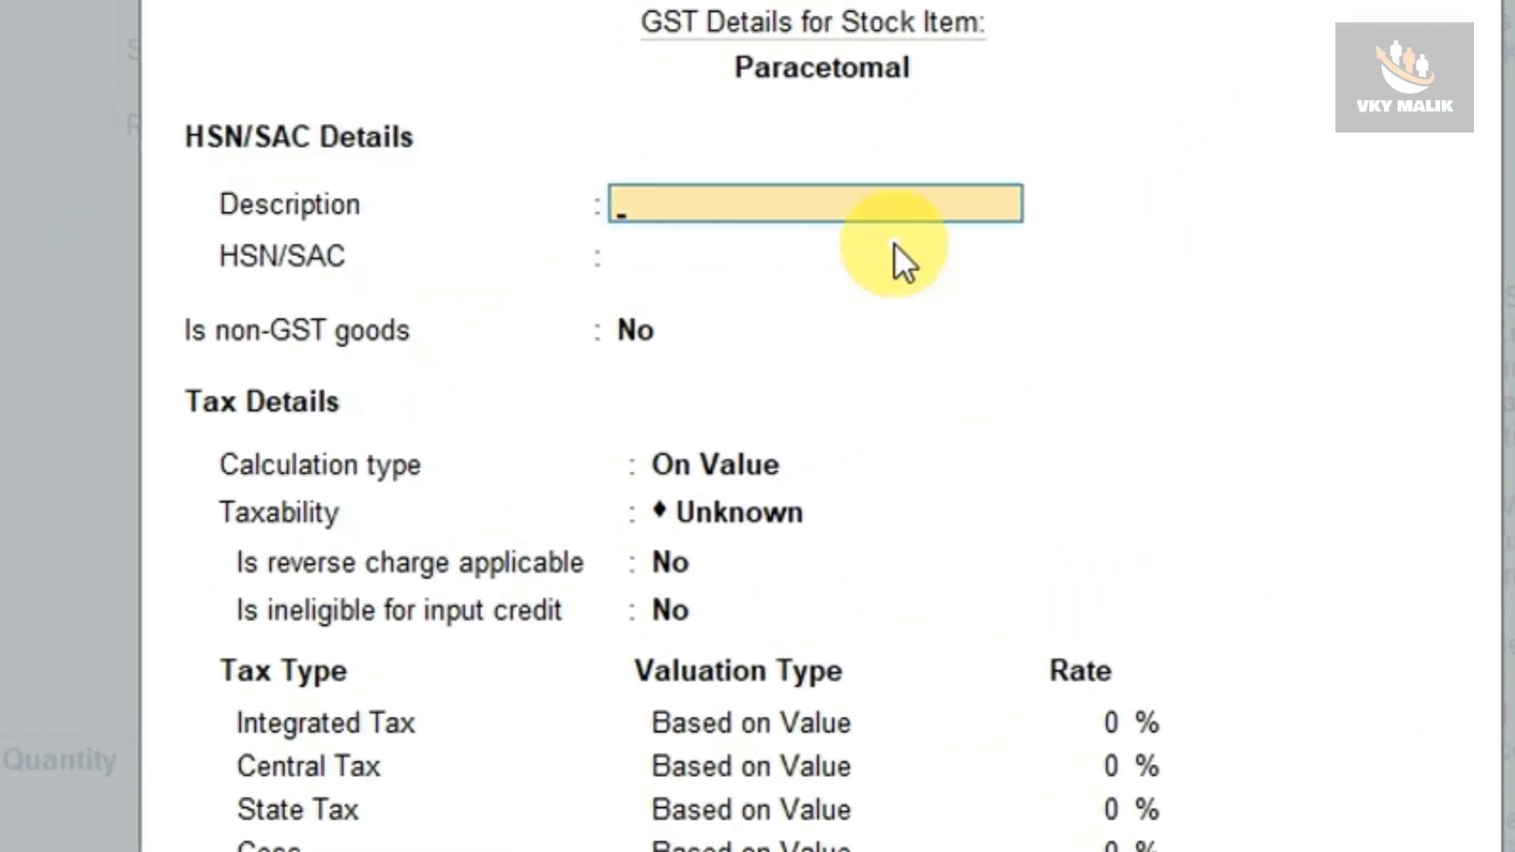
Step: Enter the description Medince and HSN/SAC code 56465 for Paracetomal, keeping non-GST goods as No
{"action": "type", "text": "Medi"}
{"action": "type", "text": "nce"}
{"action": "key", "text": "BackSpace"}
{"action": "type", "text": "ce"}
{"action": "key", "text": "Return"}
{"action": "type", "text": "56465"}
{"action": "key", "text": "Return"}
{"action": "key", "text": "Return"}
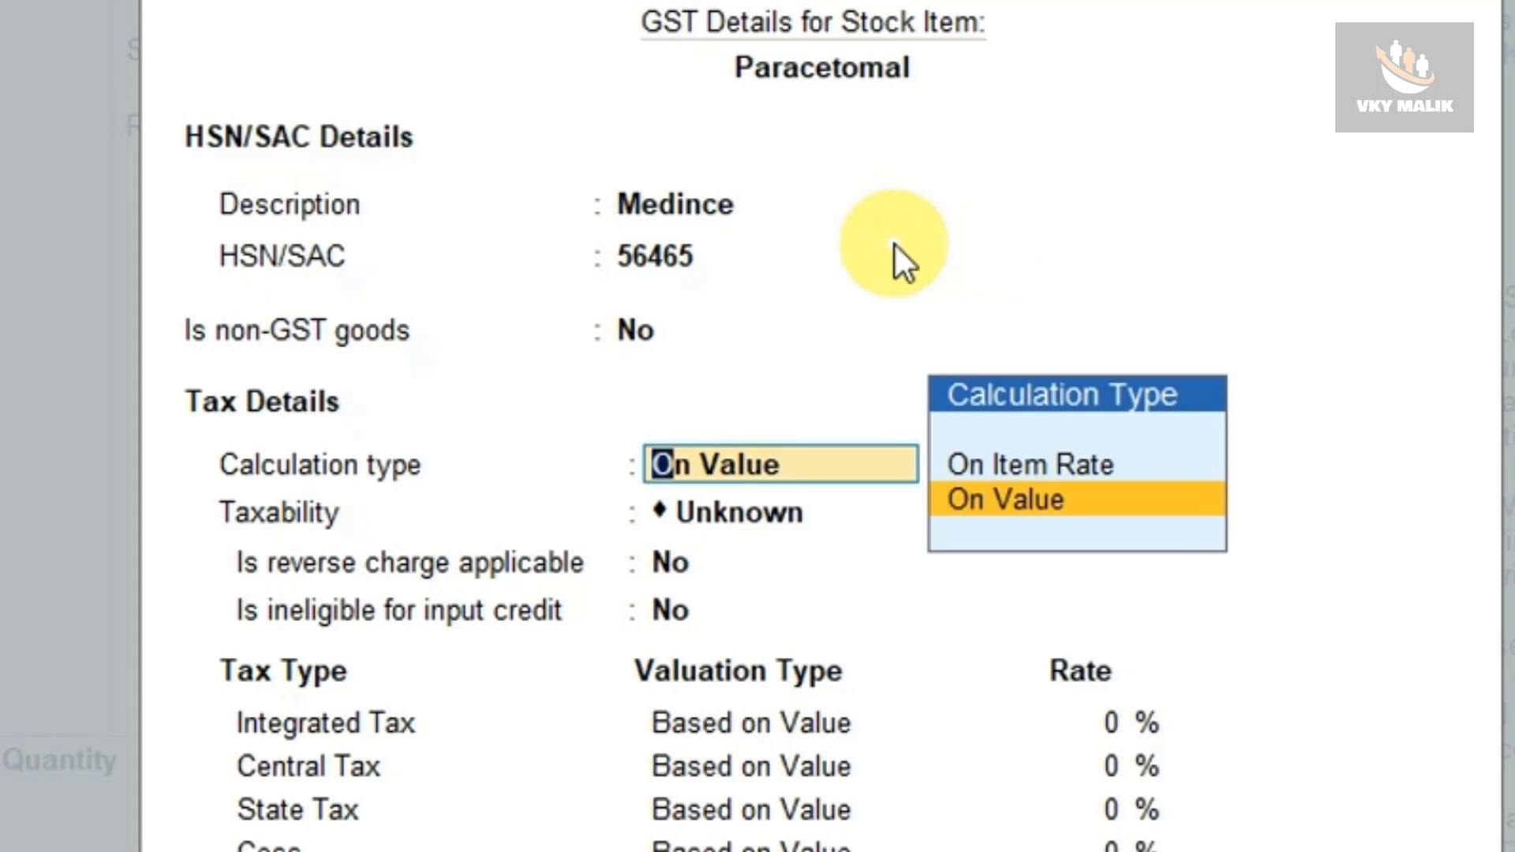
Step: Set Paracetomal's tax calculation to On Value, taxability to Taxable and integrated tax to 12%, and save the stock item
{"action": "key", "text": "Return"}
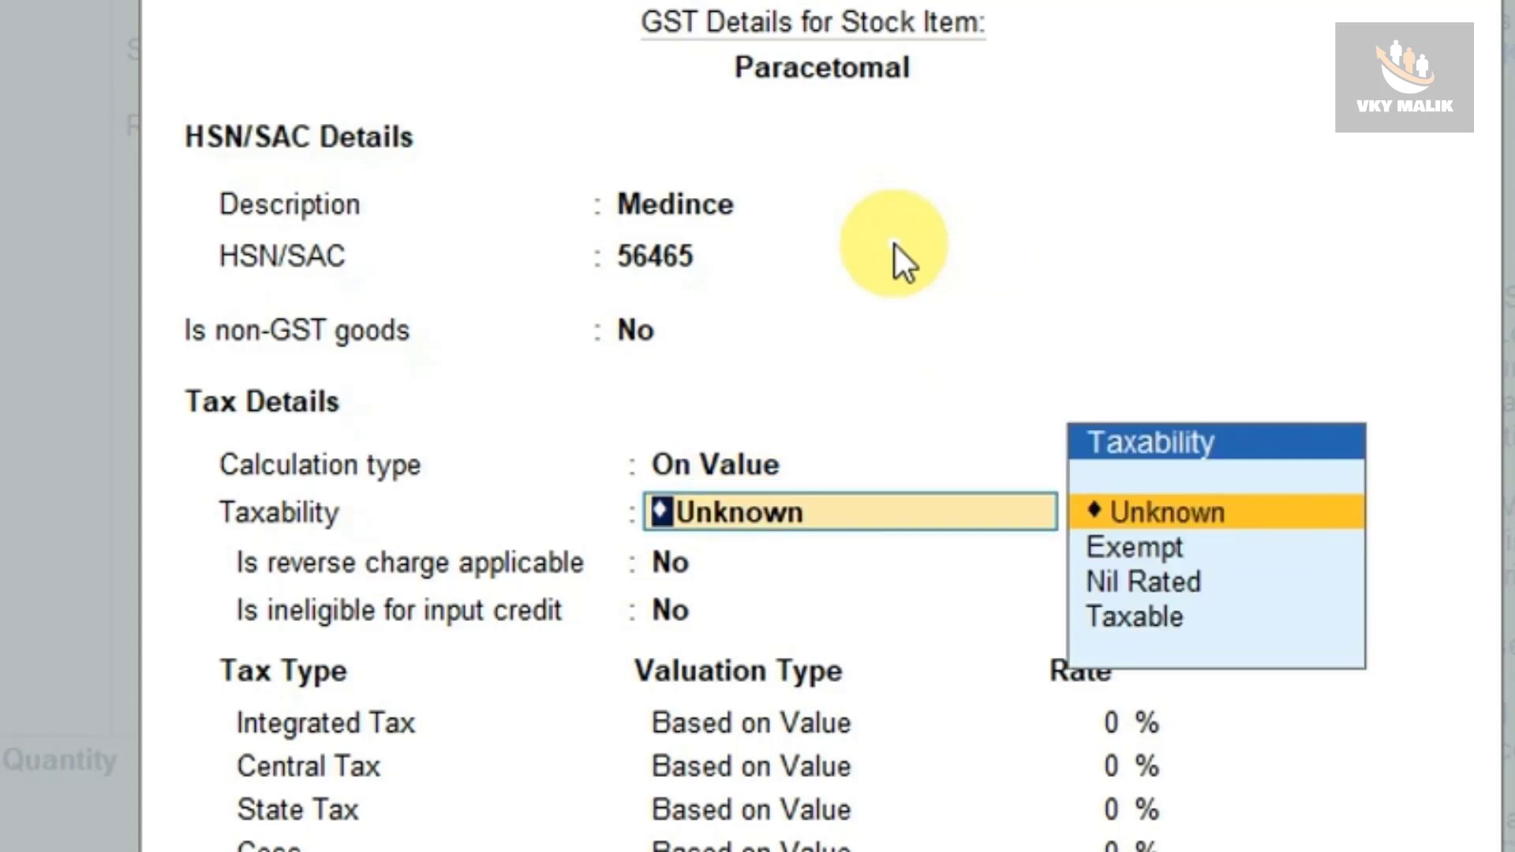
{"action": "key", "text": "Down"}
{"action": "key", "text": "Down"}
{"action": "key", "text": "Down"}
{"action": "key", "text": "Return"}
{"action": "key", "text": "Return"}
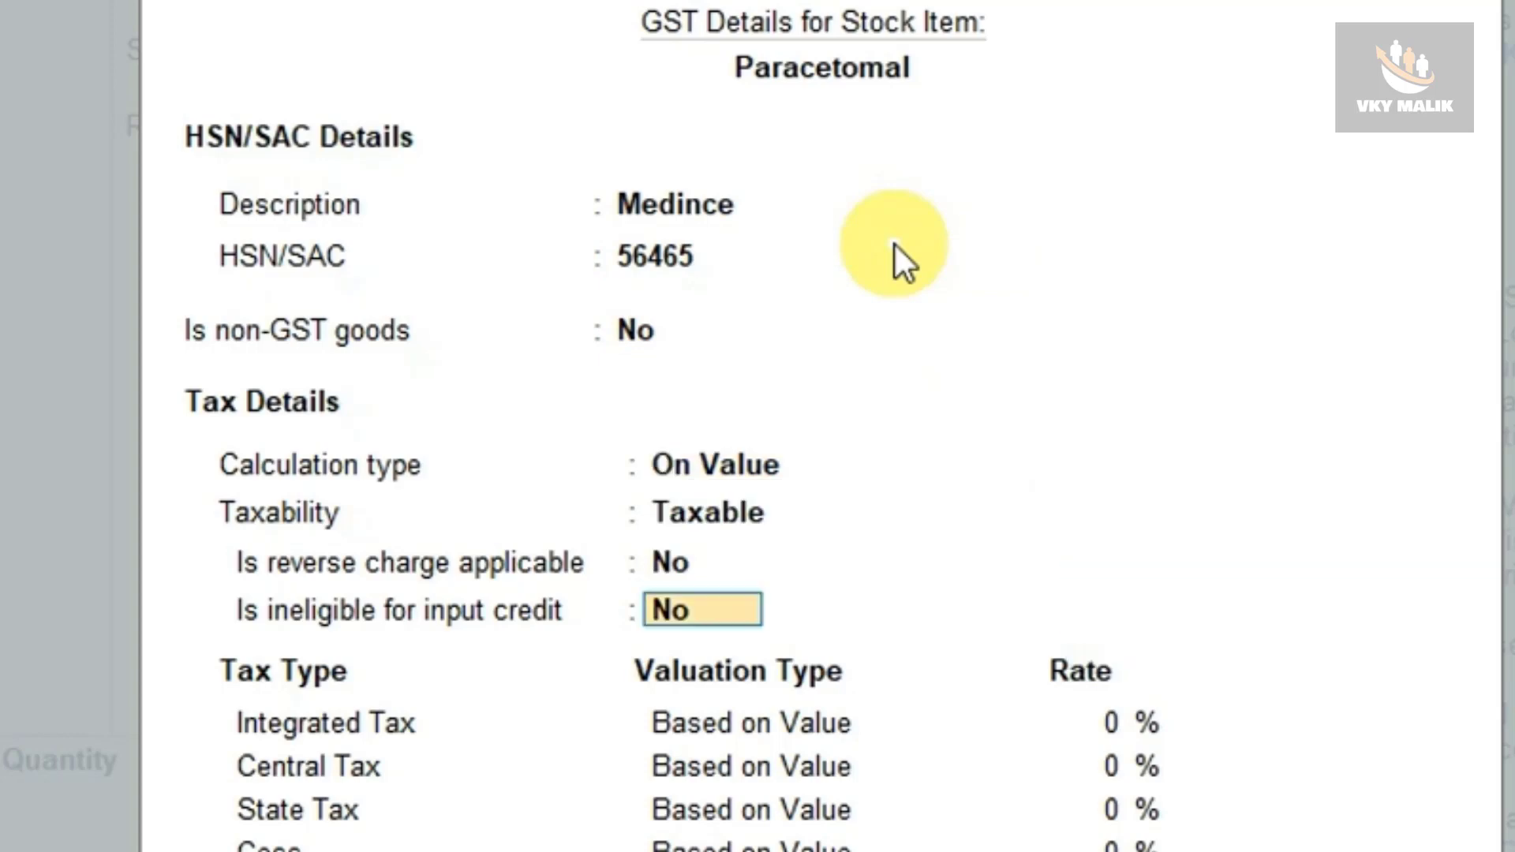
{"action": "key", "text": "Return"}
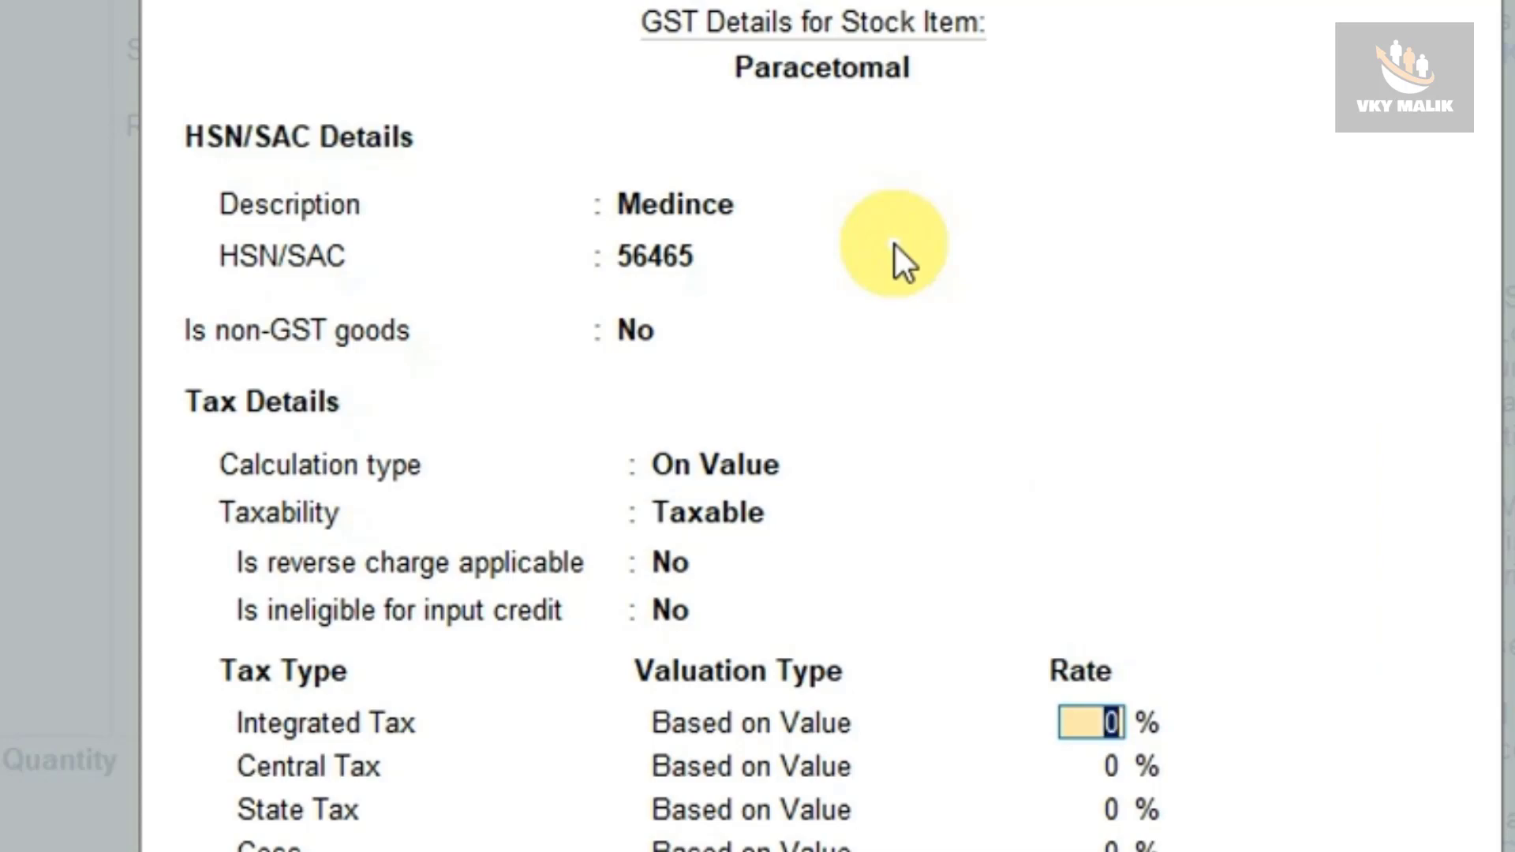
{"action": "type", "text": "12"}
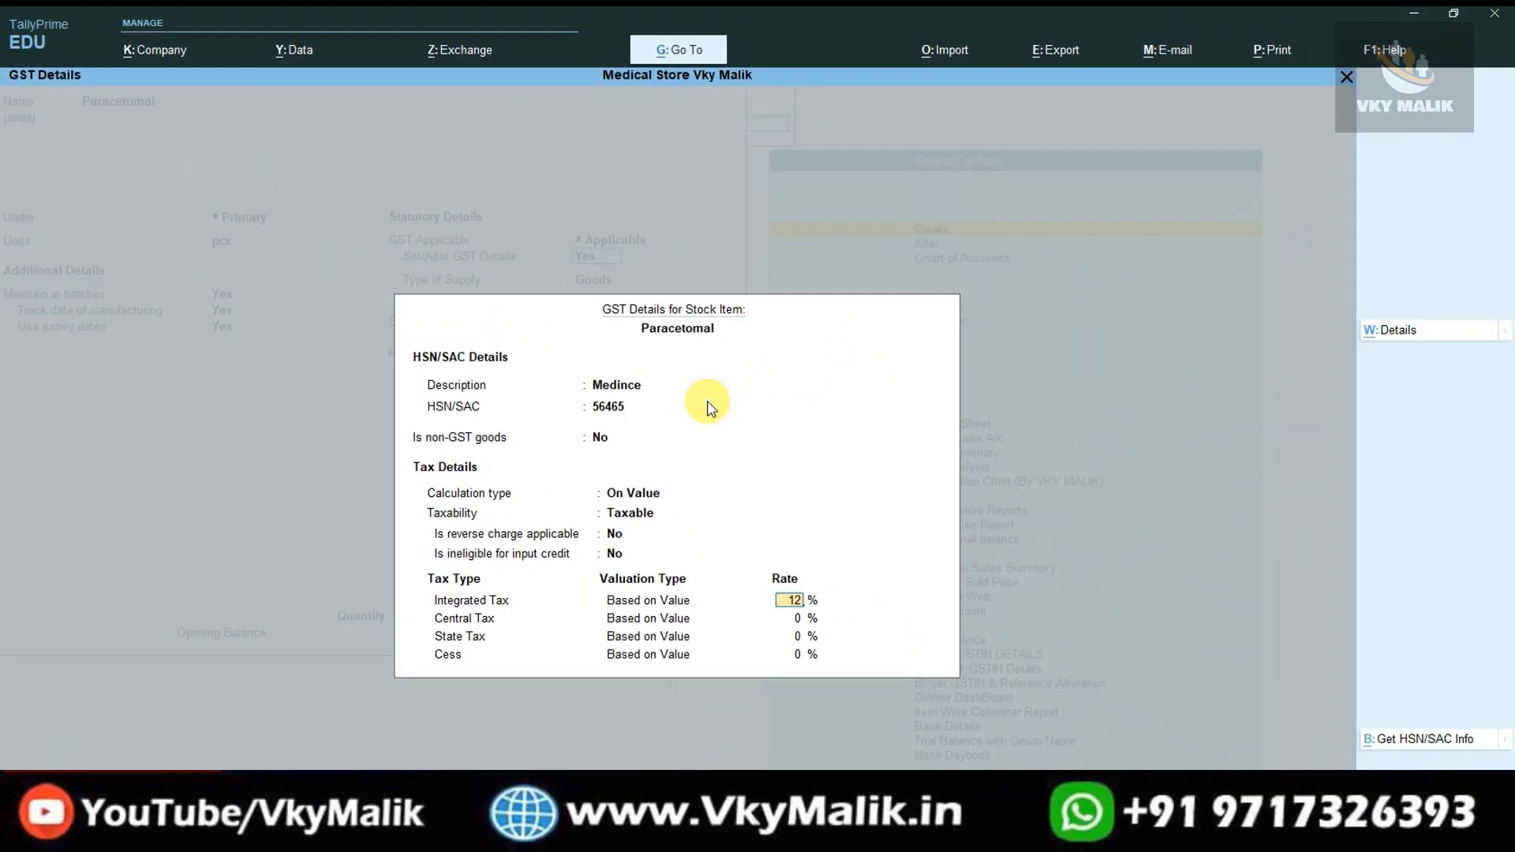
{"action": "key", "text": "Return"}
{"action": "key", "text": "ctrl+a"}
{"action": "key", "text": "ctrl+a"}
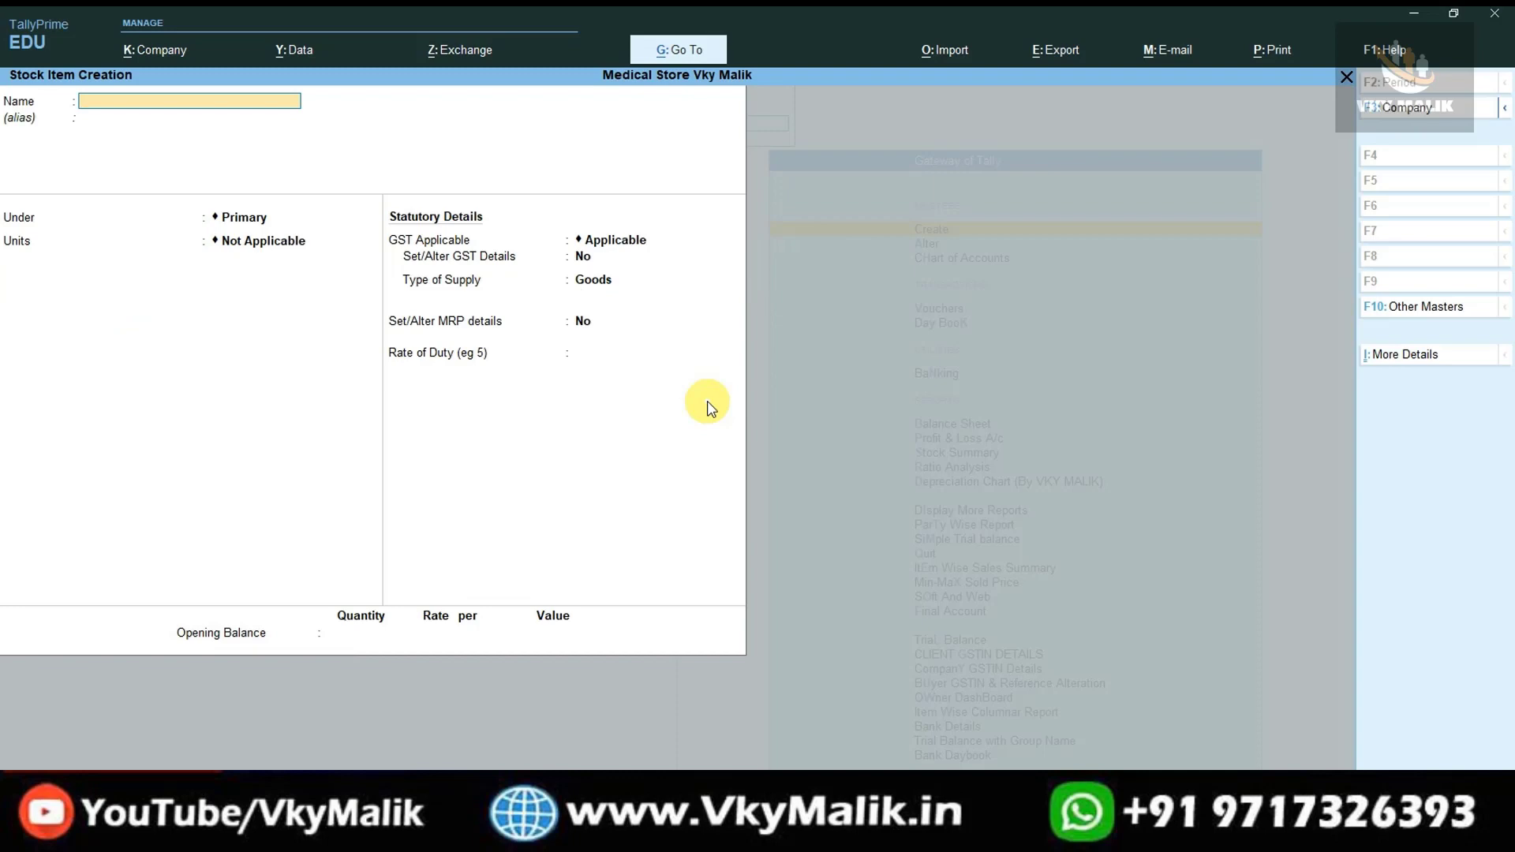
Step: Start a new stock item named Crocin under Primary with pcs as its unit
{"action": "type", "text": "Crocin"}
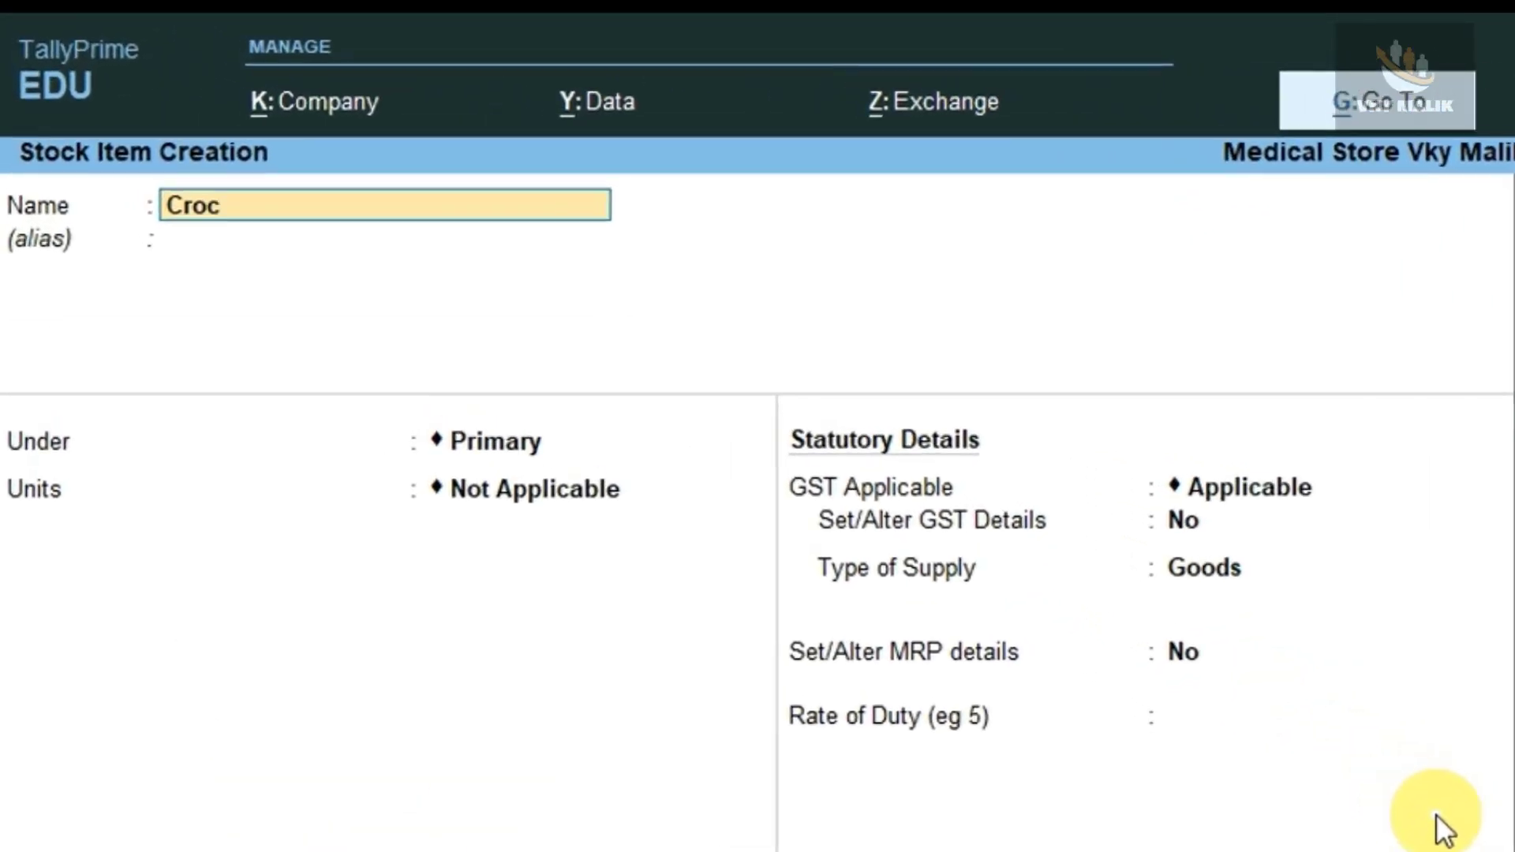
{"action": "key", "text": "Return"}
{"action": "key", "text": "Return"}
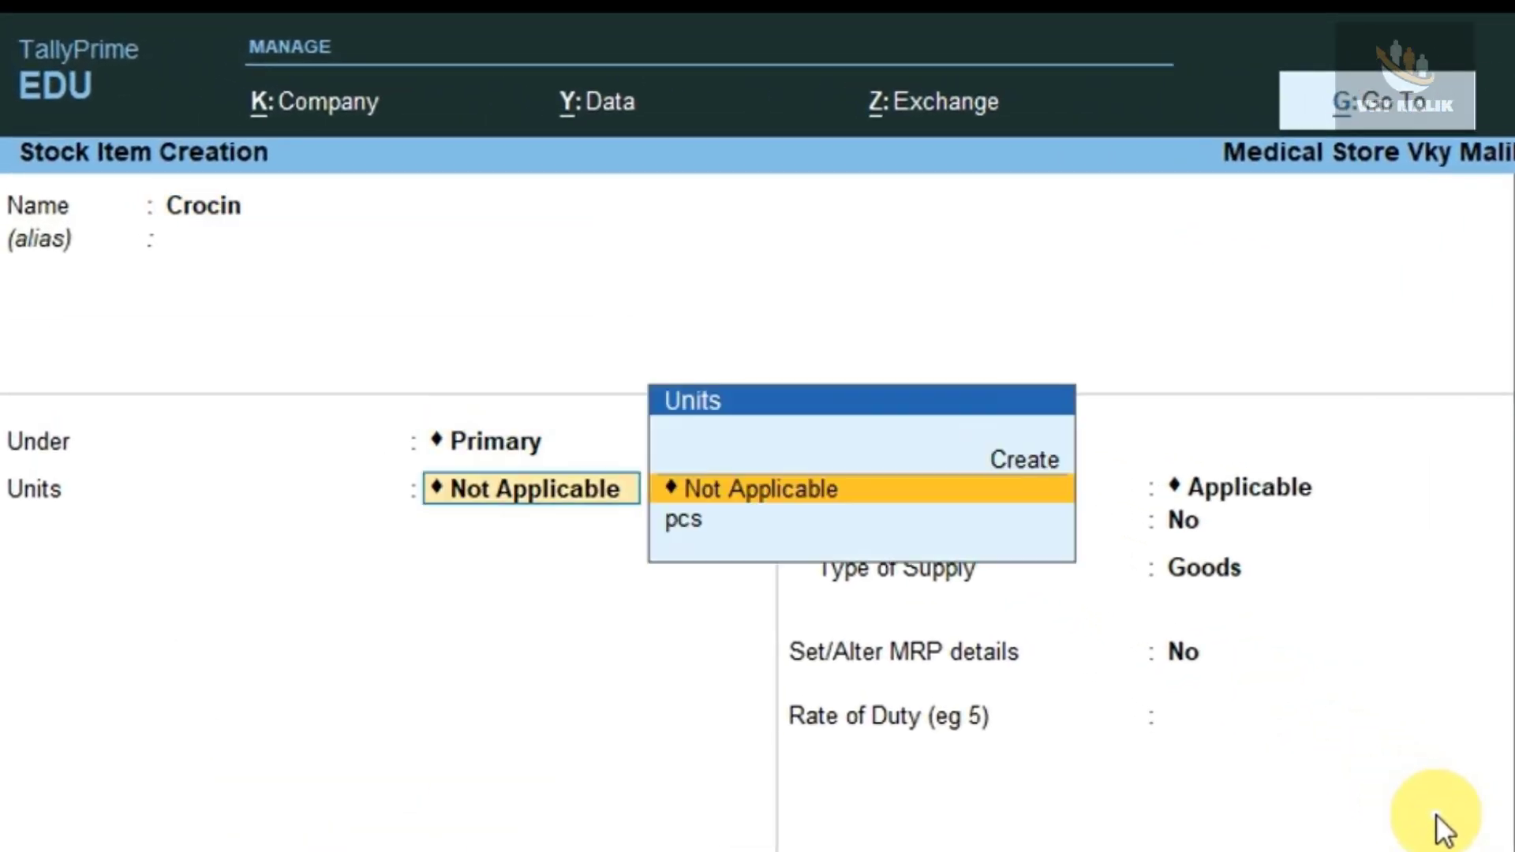
{"action": "type", "text": "p"}
{"action": "key", "text": "Return"}
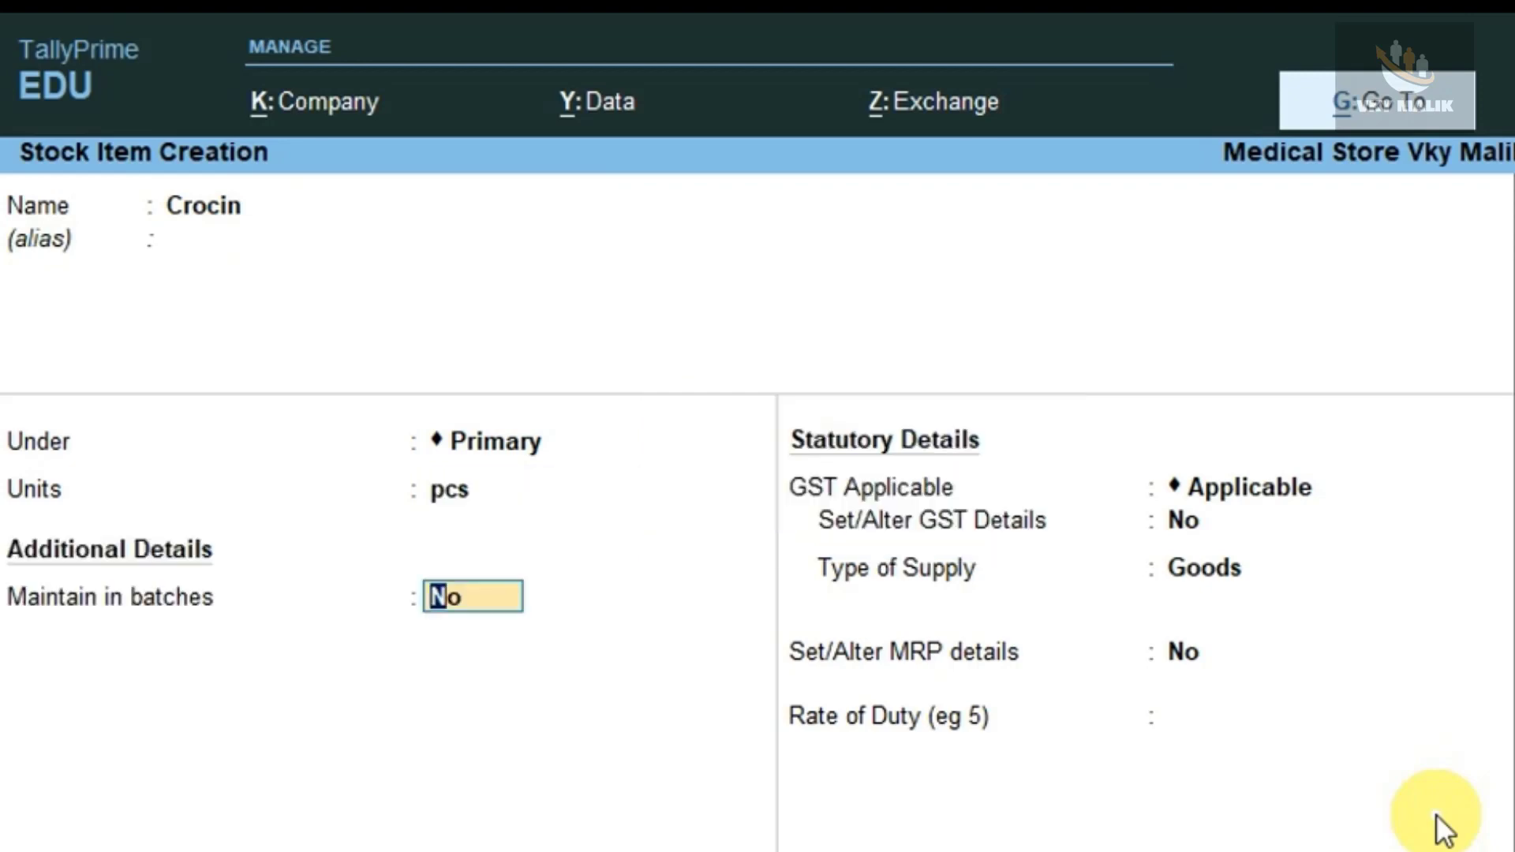
Step: Set Crocin to be maintained in batches, with manufacturing date tracking and expiry dates enabled
{"action": "type", "text": "y"}
{"action": "key", "text": "Return"}
{"action": "type", "text": "y"}
{"action": "key", "text": "Return"}
{"action": "type", "text": "y"}
{"action": "key", "text": "Return"}
Step: Open Crocin's GST details and enter the description Medince and HSN/SAC code 6465, keeping non-GST goods as No
{"action": "key", "text": "Return"}
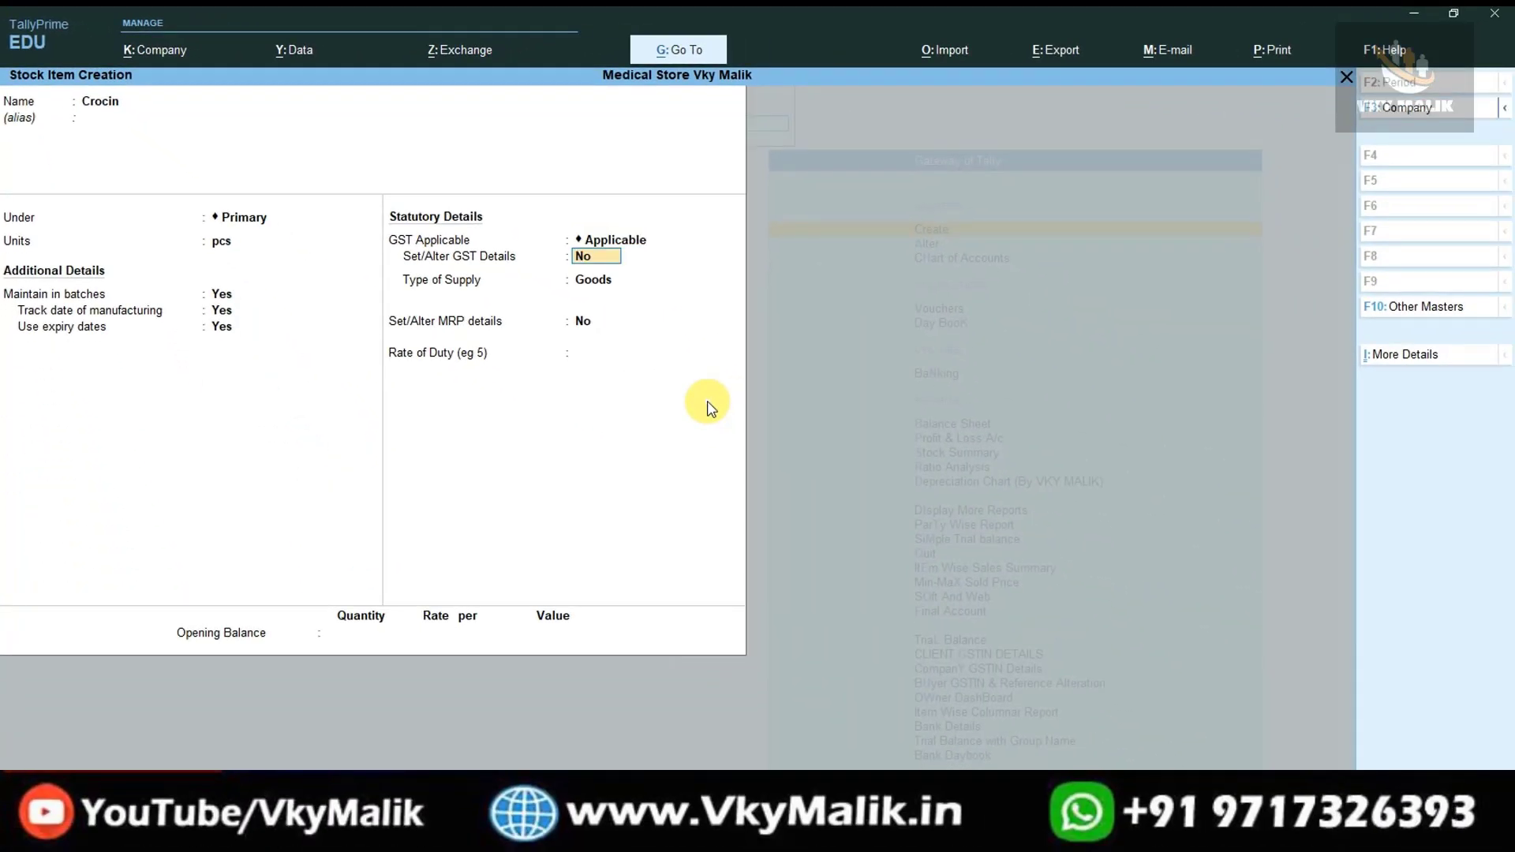
{"action": "type", "text": "y"}
{"action": "key", "text": "Return"}
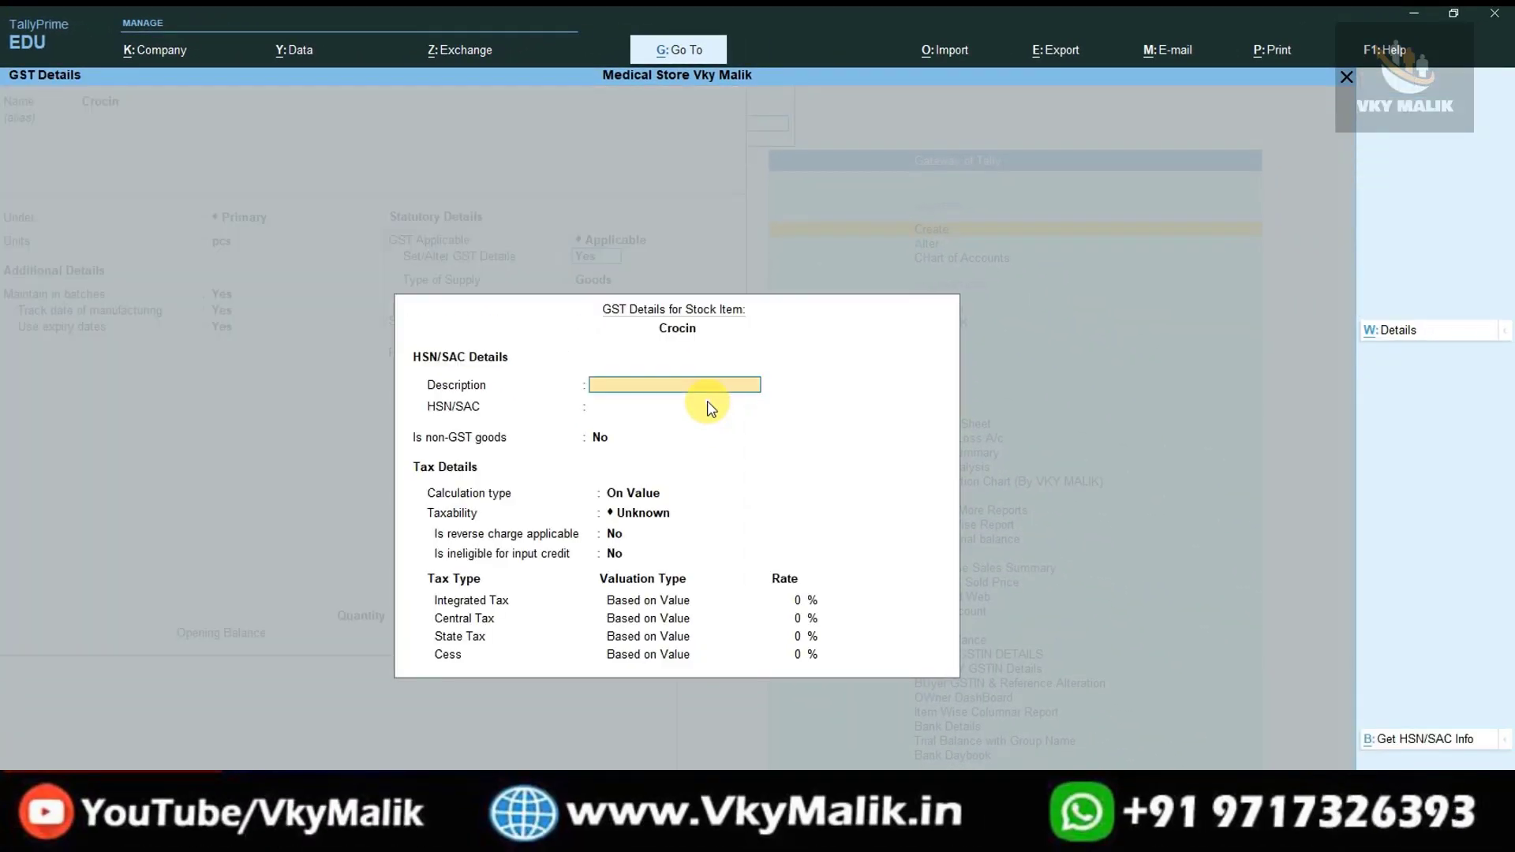
{"action": "type", "text": "Medince"}
{"action": "key", "text": "Return"}
{"action": "type", "text": "6465"}
{"action": "key", "text": "Return"}
{"action": "key", "text": "Return"}
Step: Set Crocin's calculation type to On Value, taxability to Taxable and integrated tax to 12%, and save the stock item
{"action": "key", "text": "Return"}
{"action": "key", "text": "Down"}
{"action": "key", "text": "Down"}
{"action": "key", "text": "Down"}
{"action": "key", "text": "Return"}
{"action": "key", "text": "Return"}
{"action": "key", "text": "Return"}
{"action": "type", "text": "12"}
{"action": "key", "text": "ctrl+a"}
{"action": "key", "text": "ctrl+a"}
Step: Start a new stock item named Cetirizine under Primary with pcs as its unit, leaving batches off
{"action": "type", "text": "Cetirizi"}
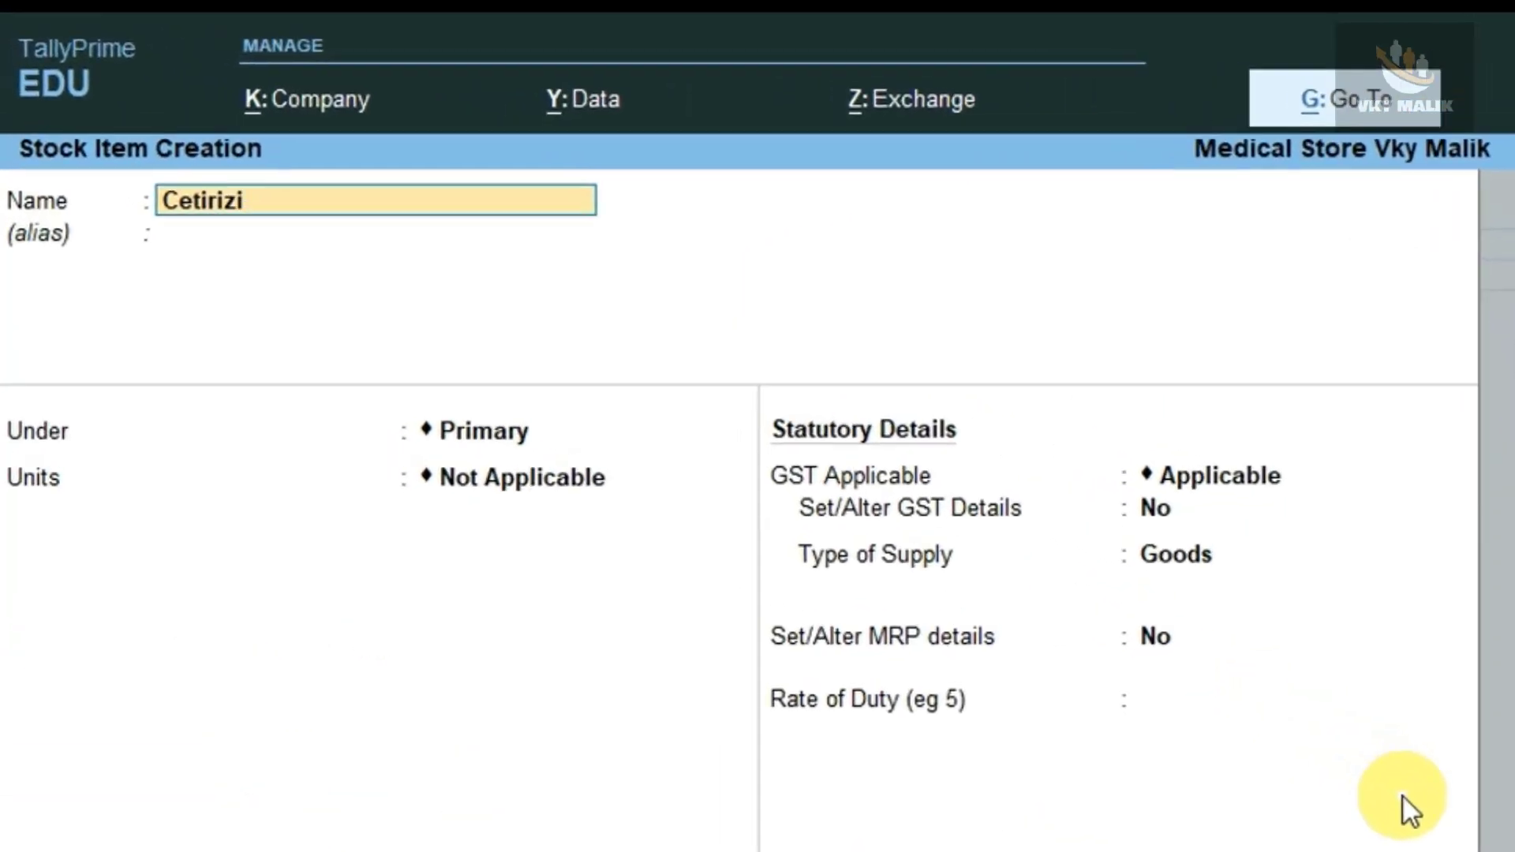
{"action": "type", "text": "ne"}
{"action": "key", "text": "Return"}
{"action": "key", "text": "Return"}
{"action": "key", "text": "Return"}
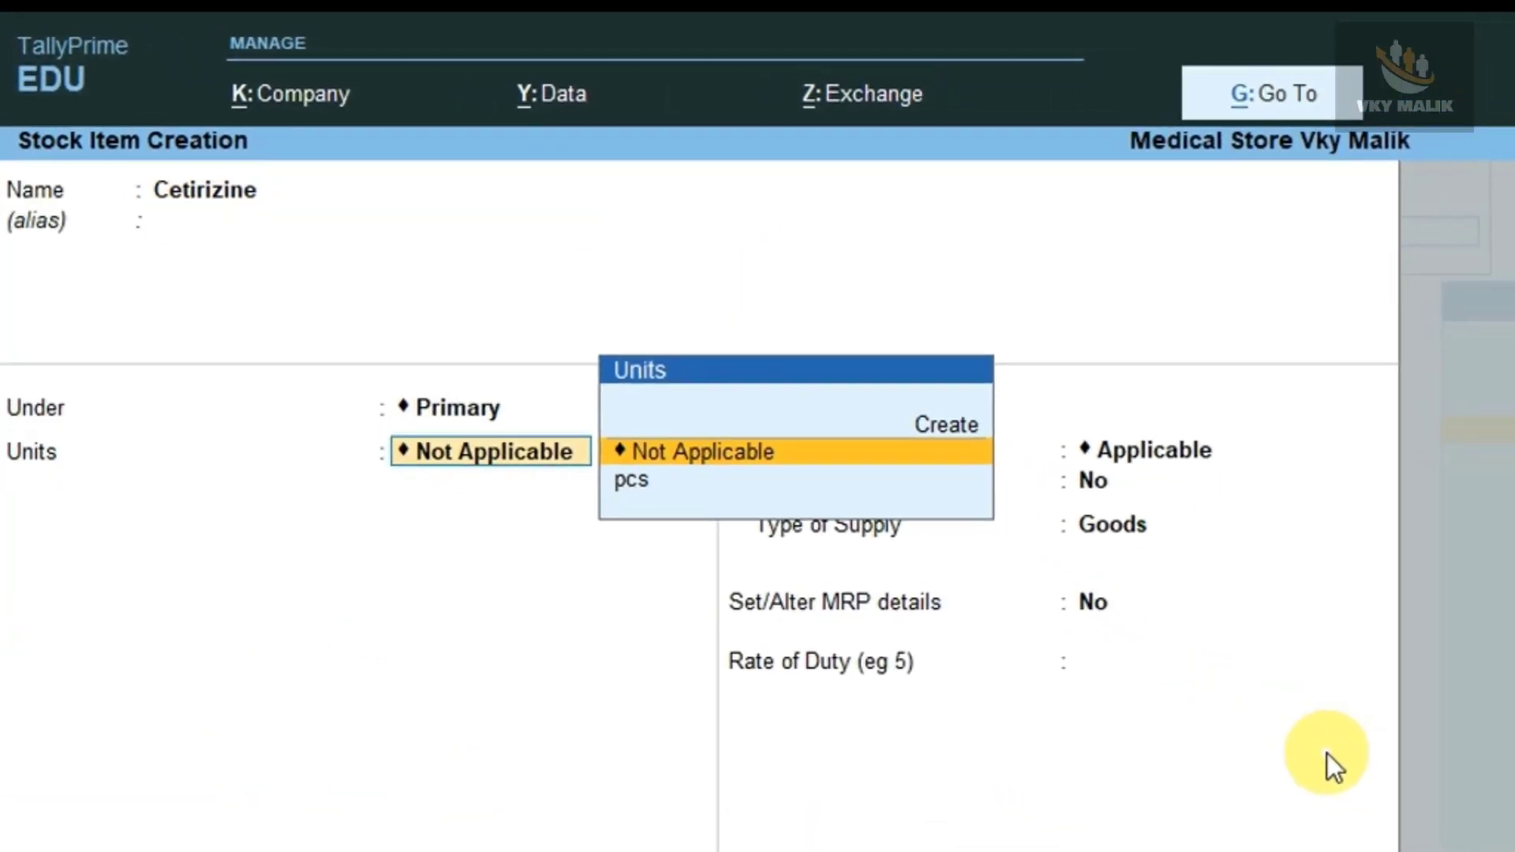
{"action": "key", "text": "Down"}
{"action": "key", "text": "Return"}
{"action": "key", "text": "Return"}
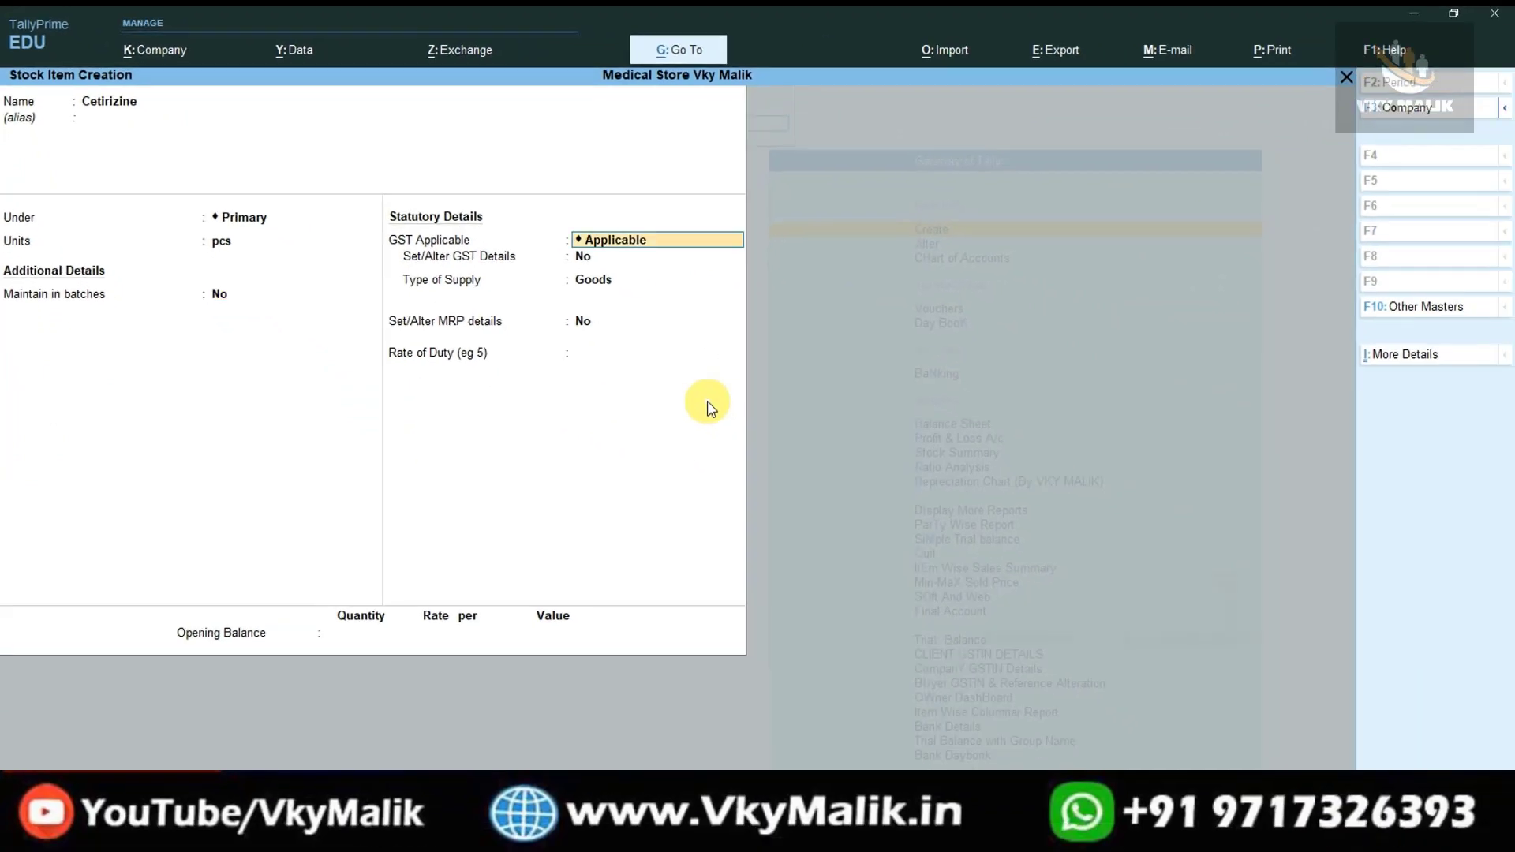
Step: Set Cetirizine to be maintained in batches, with manufacturing date tracking and expiry dates enabled
{"action": "key", "text": "Return"}
{"action": "key", "text": "BackSpace"}
{"action": "key", "text": "BackSpace"}
{"action": "type", "text": "y"}
{"action": "key", "text": "Return"}
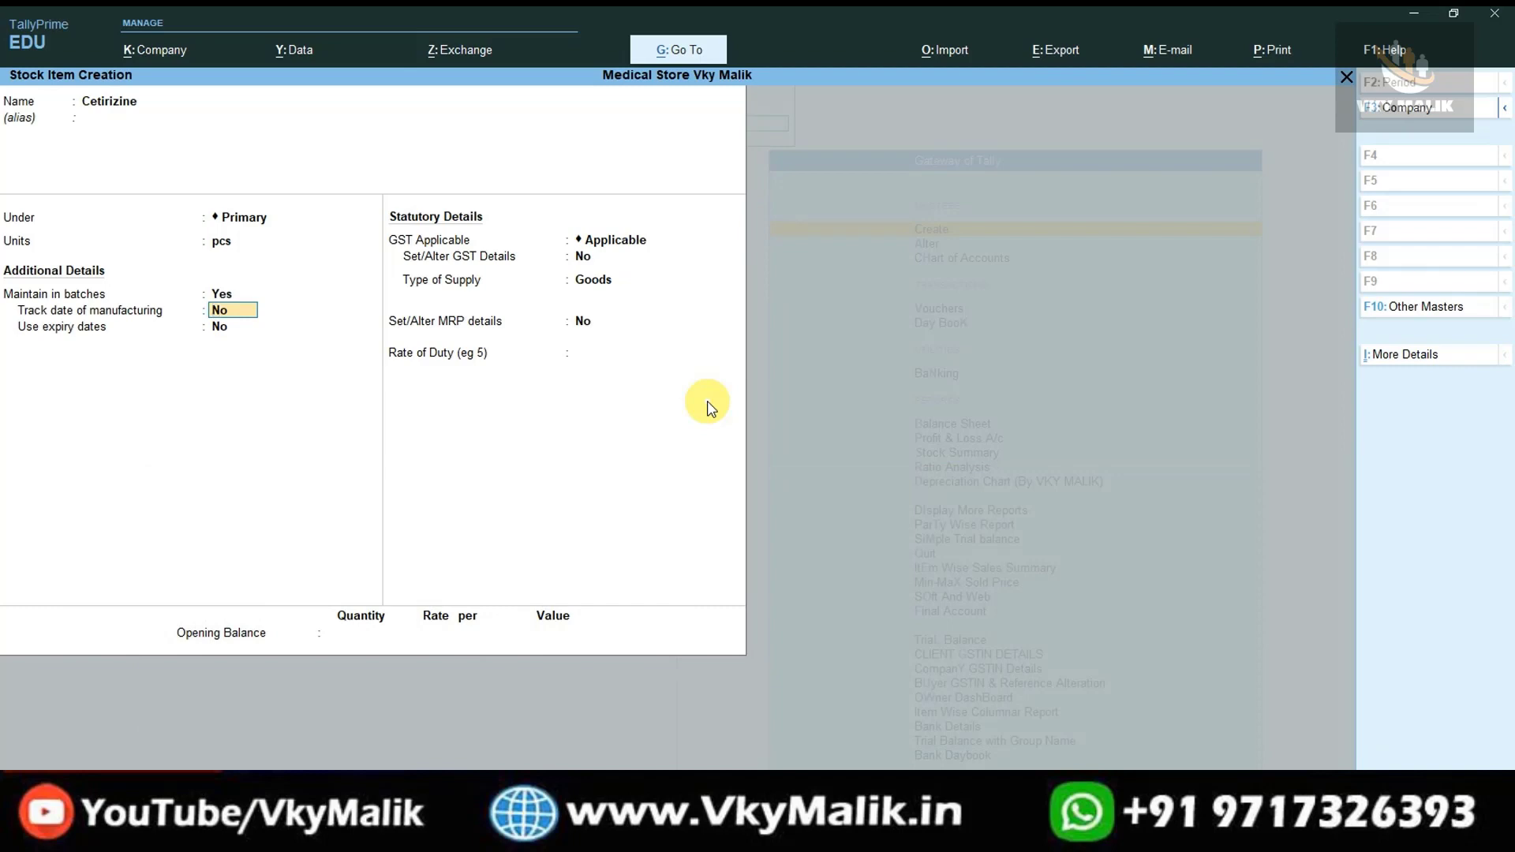
{"action": "type", "text": "y"}
{"action": "key", "text": "Return"}
{"action": "type", "text": "y"}
{"action": "key", "text": "Return"}
Step: Open Cetirizine's GST details, leave the description blank and enter HSN/SAC code 36556, keeping non-GST goods as No
{"action": "key", "text": "Return"}
{"action": "type", "text": "y"}
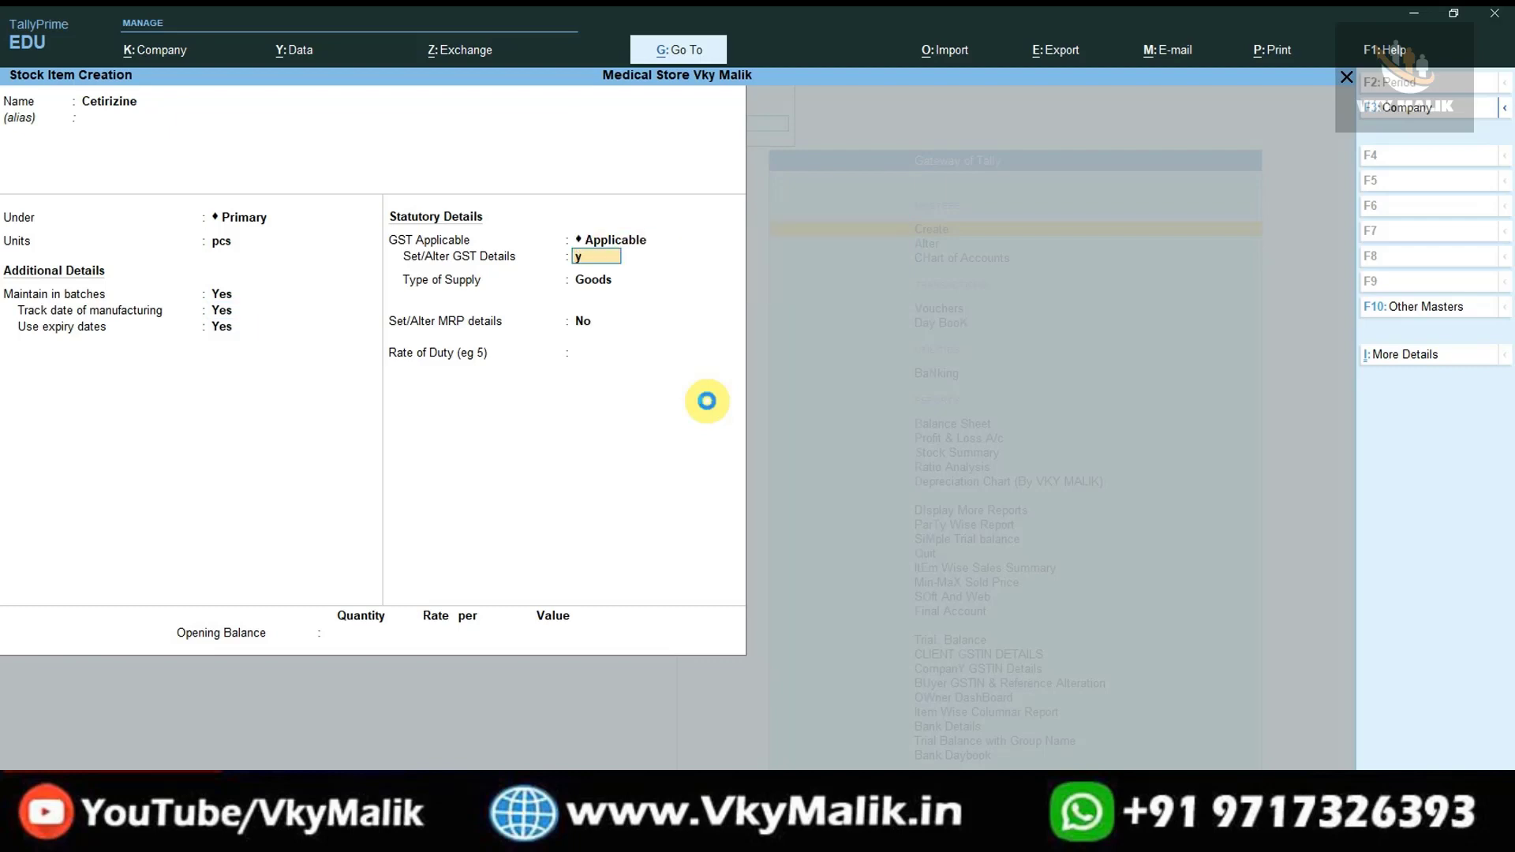
{"action": "key", "text": "Return"}
{"action": "key", "text": "Return"}
{"action": "type", "text": "36556"}
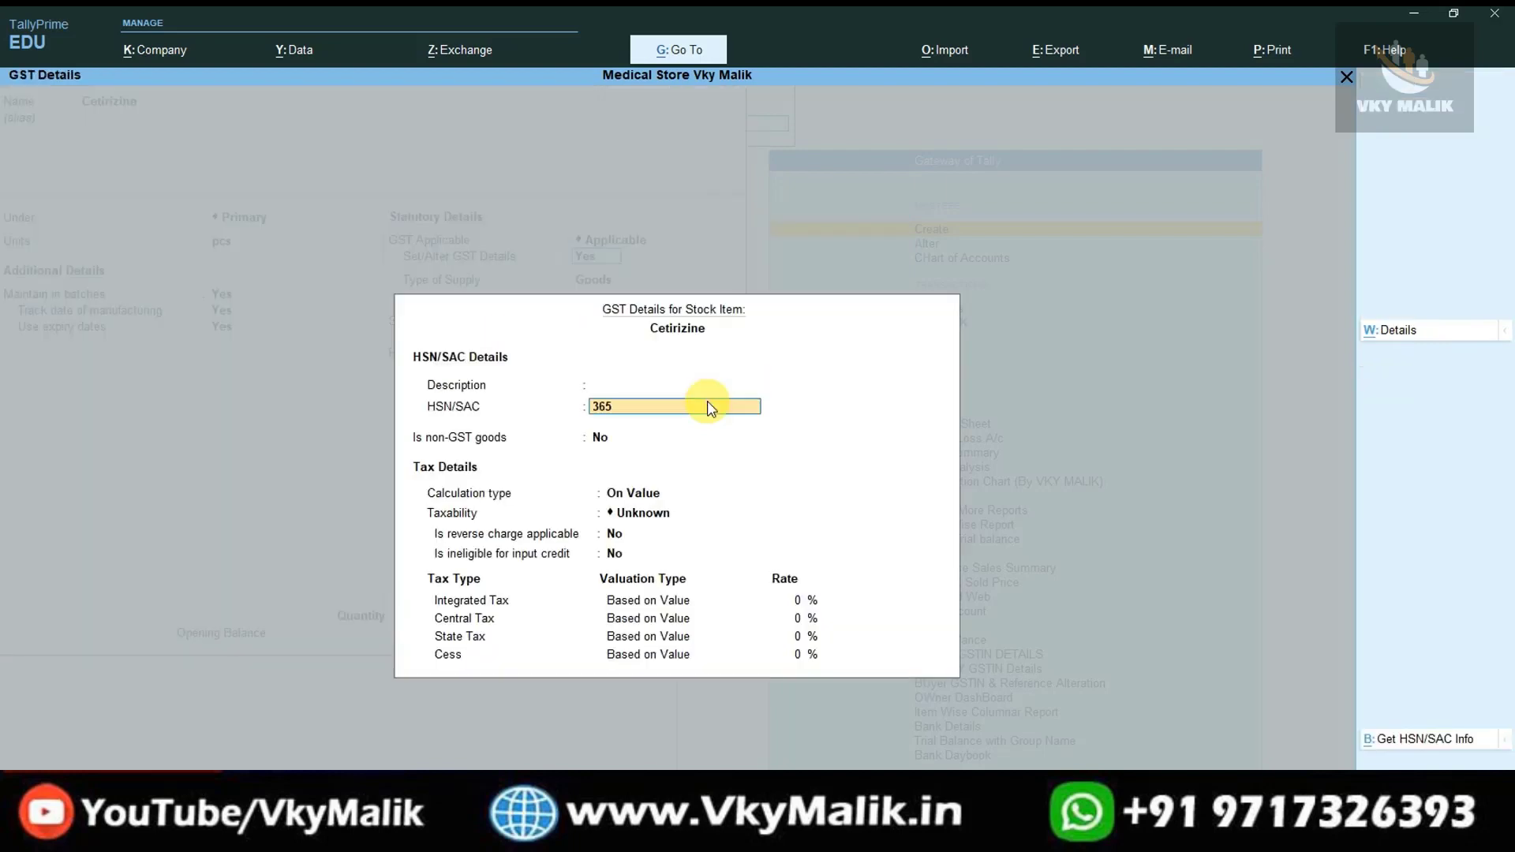
{"action": "key", "text": "Return"}
{"action": "key", "text": "Return"}
Step: Set Cetirizine's taxability to Taxable with integrated tax at 12%, keeping calculation On Value, and save the stock item
{"action": "key", "text": "Return"}
{"action": "key", "text": "Down"}
{"action": "key", "text": "Down"}
{"action": "key", "text": "Down"}
{"action": "key", "text": "Return"}
{"action": "key", "text": "Return"}
{"action": "key", "text": "Return"}
{"action": "type", "text": "12"}
{"action": "key", "text": "Return"}
{"action": "key", "text": "ctrl+a"}
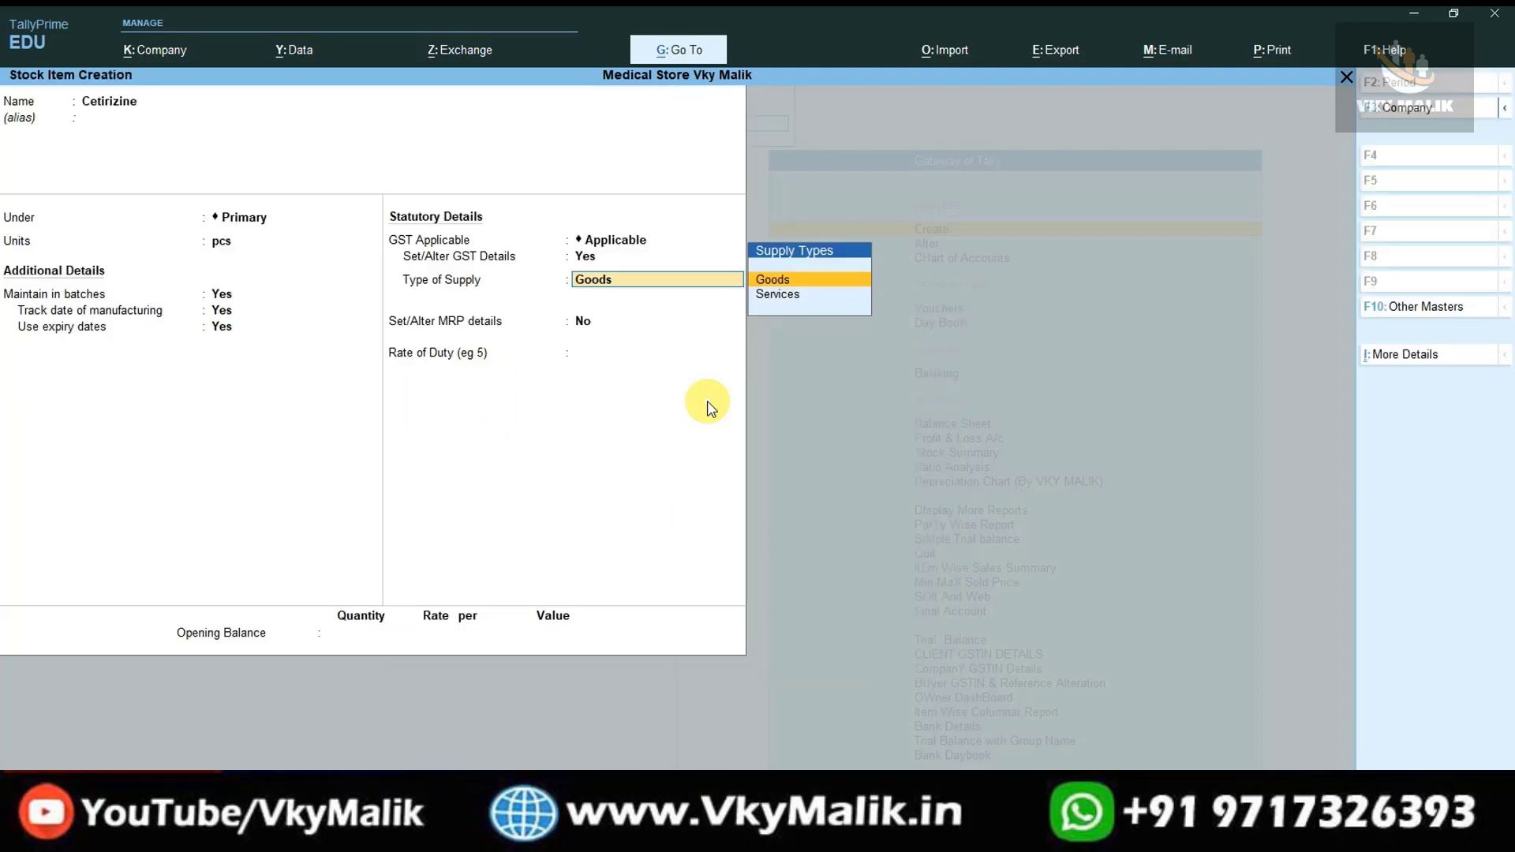
{"action": "key", "text": "ctrl+a"}
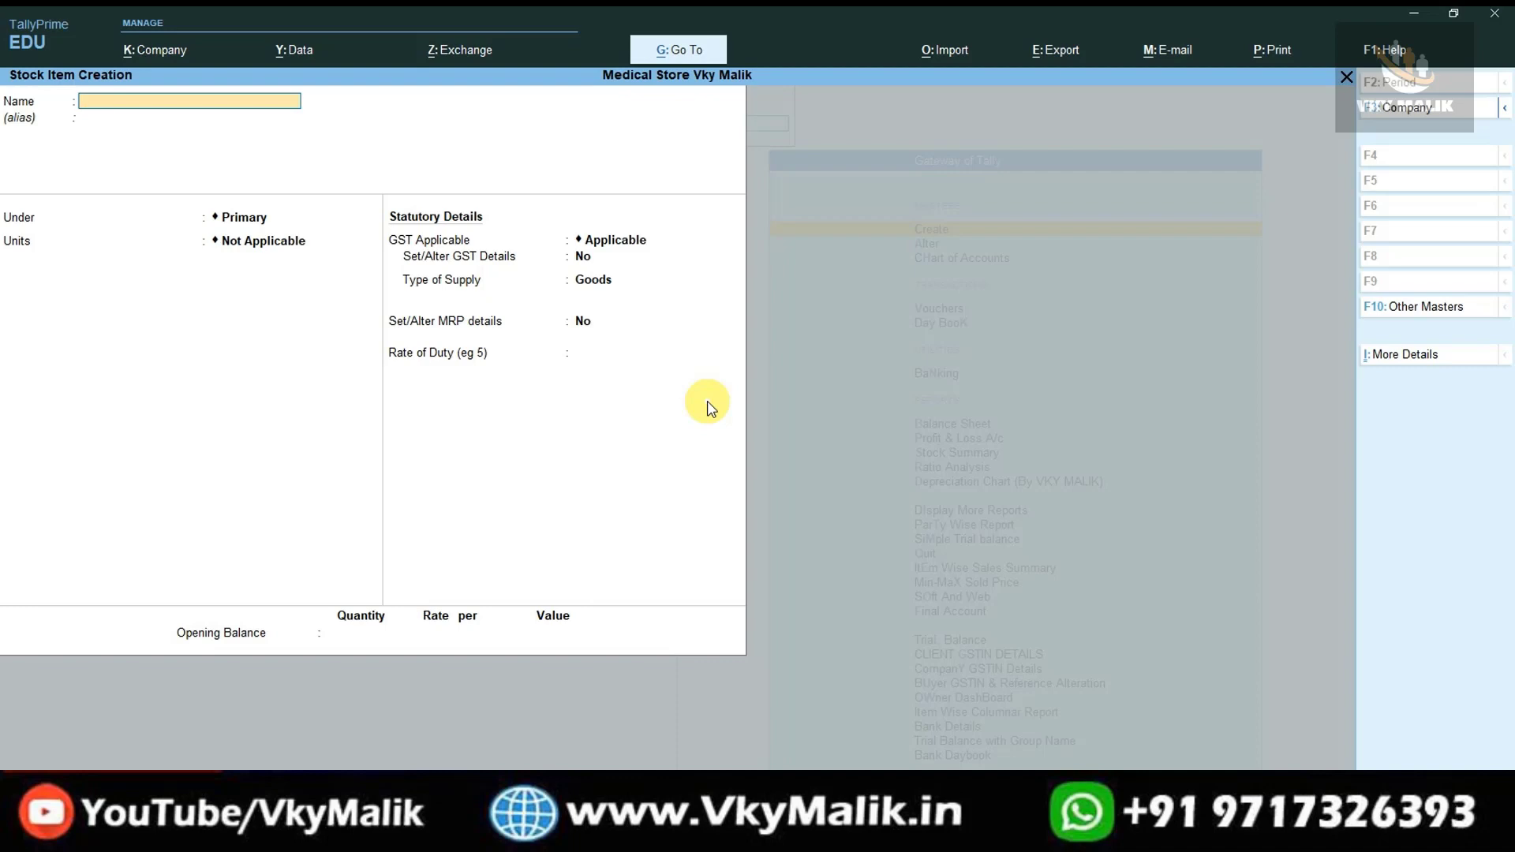
Step: Start a new stock item named Alex Syrup under Primary with pcs as its unit
{"action": "type", "text": "Alex S"}
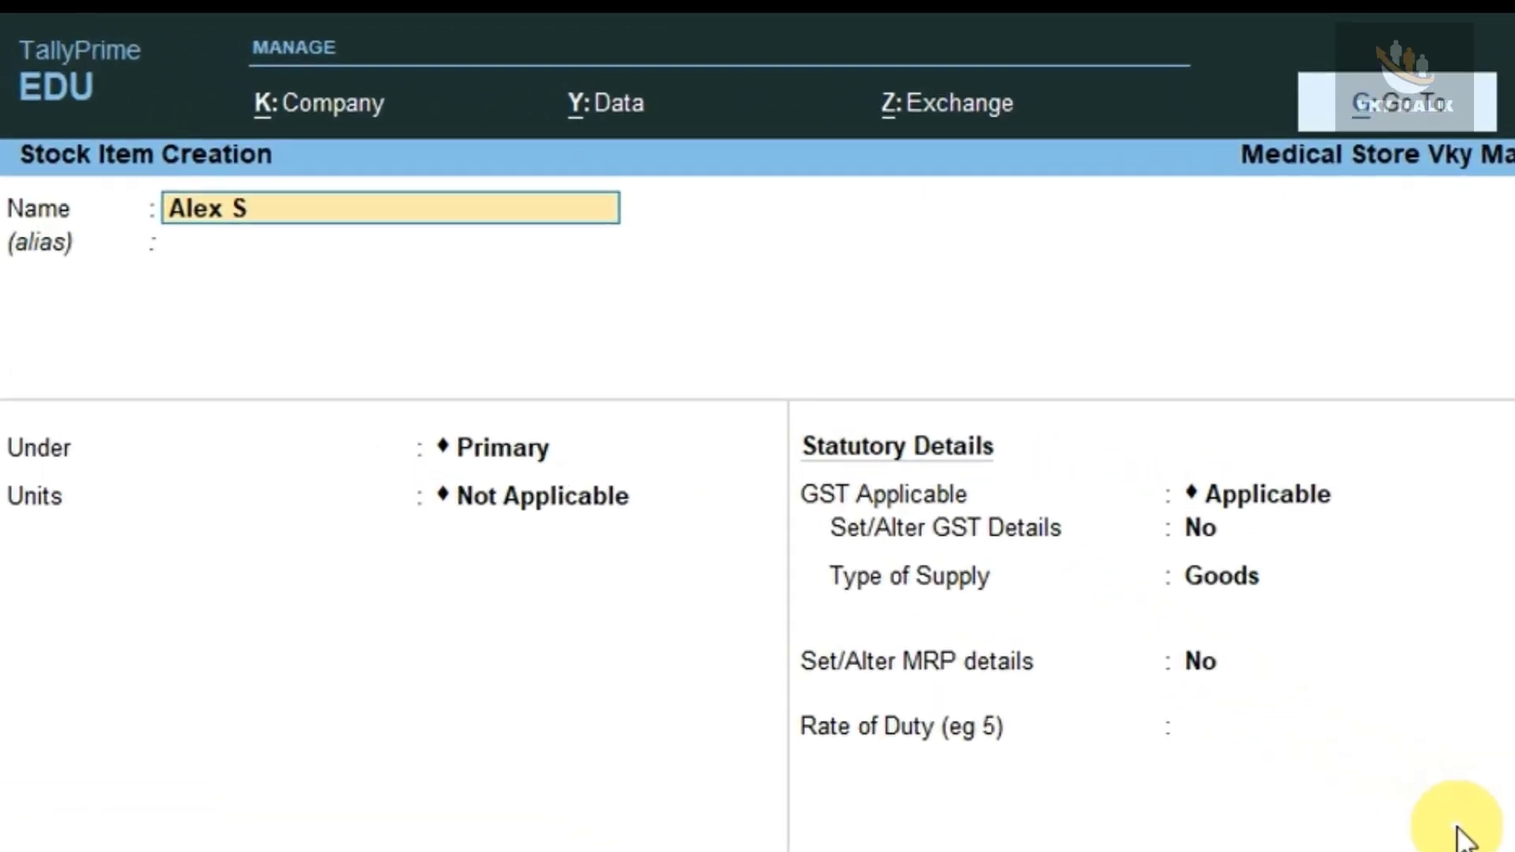
{"action": "type", "text": "yrup"}
{"action": "key", "text": "Return"}
{"action": "key", "text": "Return"}
{"action": "type", "text": "p"}
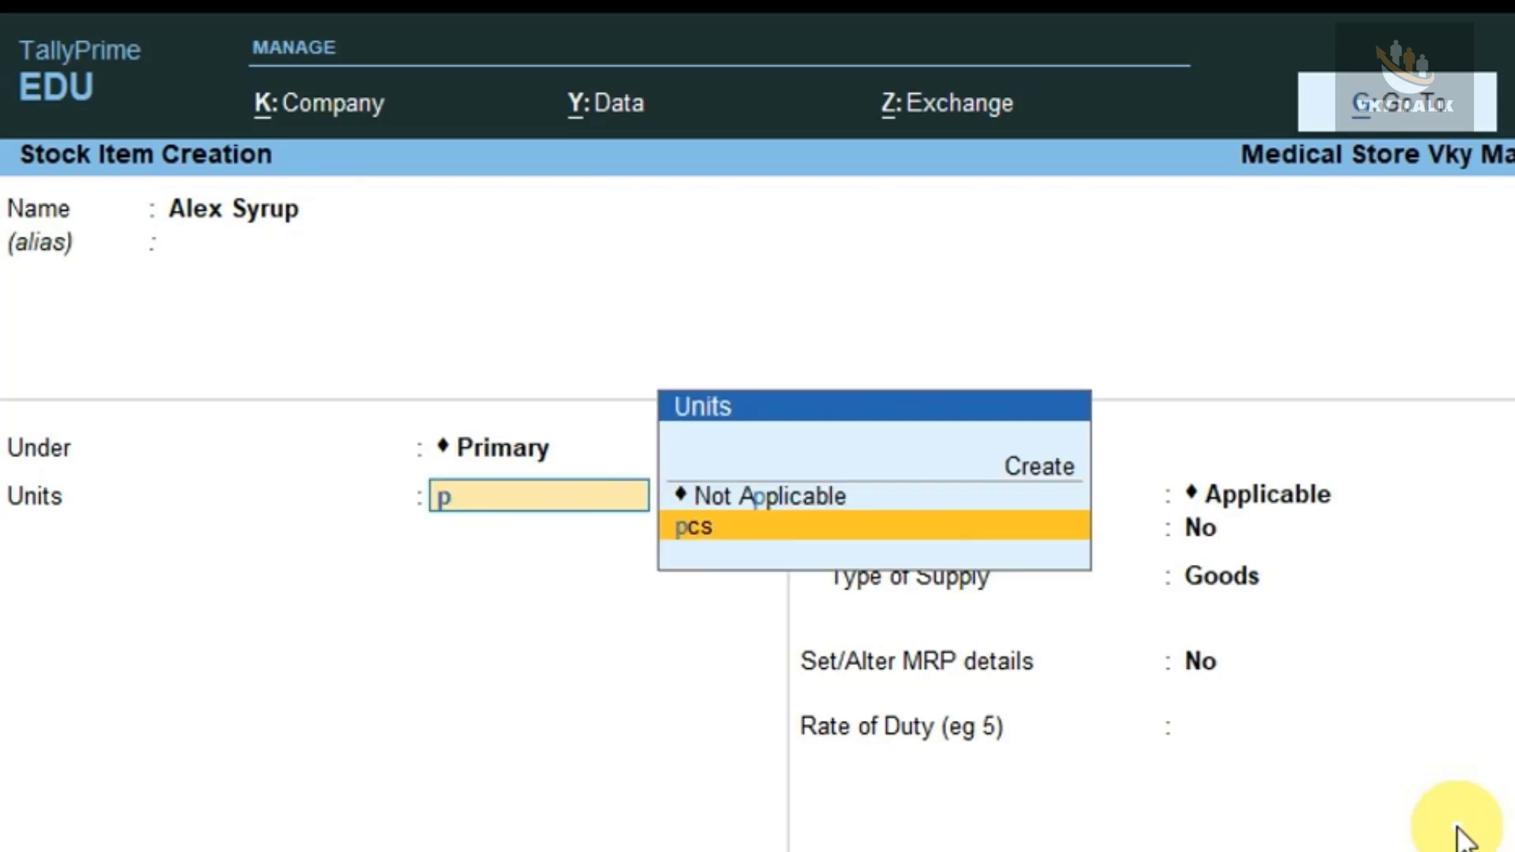
{"action": "key", "text": "Return"}
Step: Set Alex Syrup to be maintained in batches, with manufacturing date tracking and expiry dates enabled
{"action": "type", "text": "y"}
{"action": "key", "text": "Return"}
{"action": "type", "text": "y"}
{"action": "key", "text": "Return"}
{"action": "type", "text": "y"}
{"action": "key", "text": "Return"}
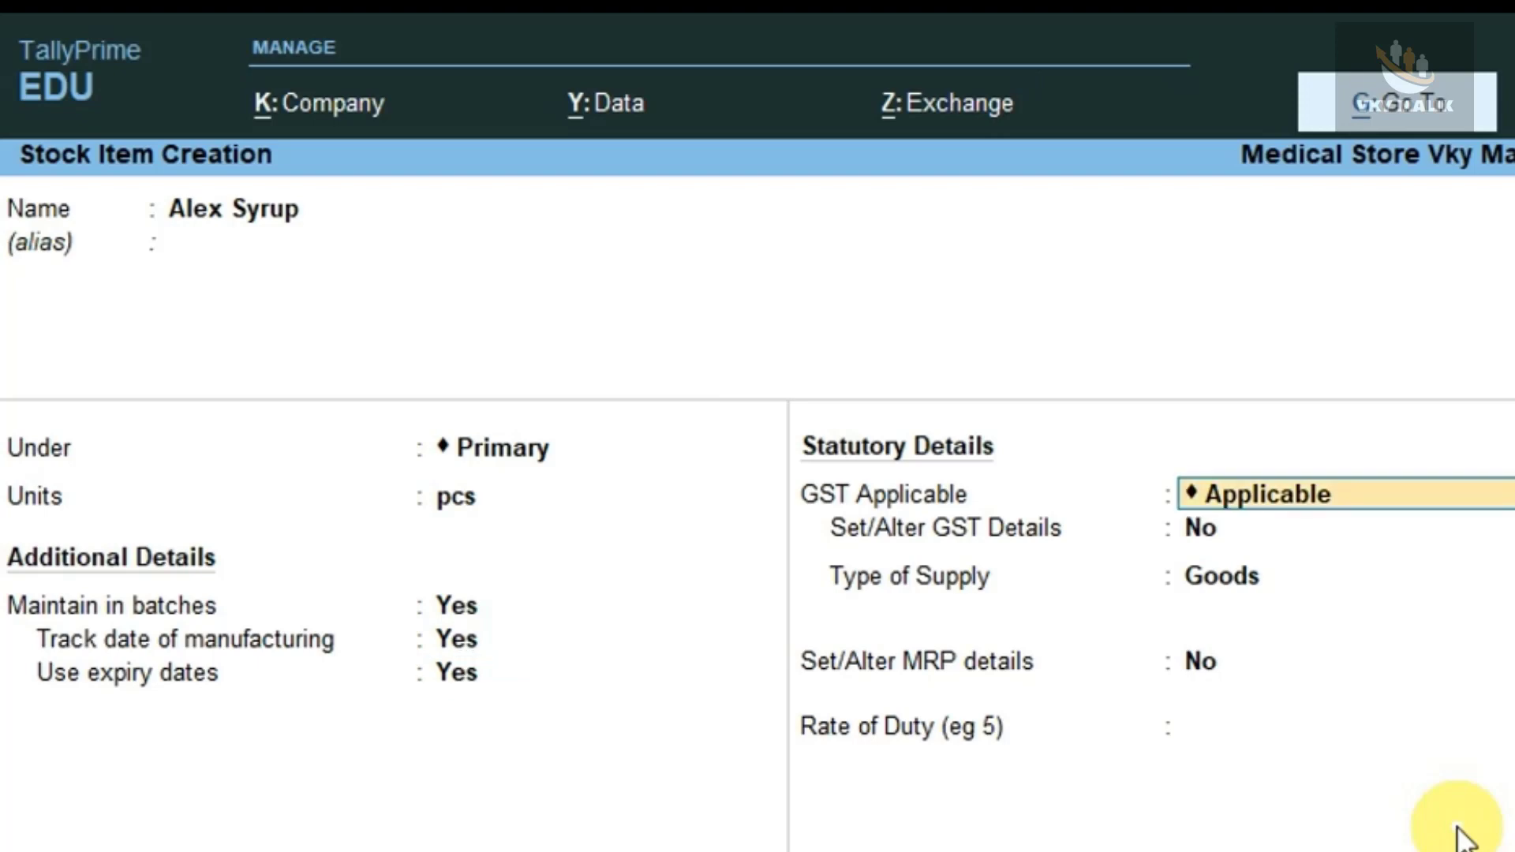
Step: Open Alex Syrup's GST details and enter the description Medicin and HSN/SAC code 6546, keeping non-GST goods as No
{"action": "key", "text": "Return"}
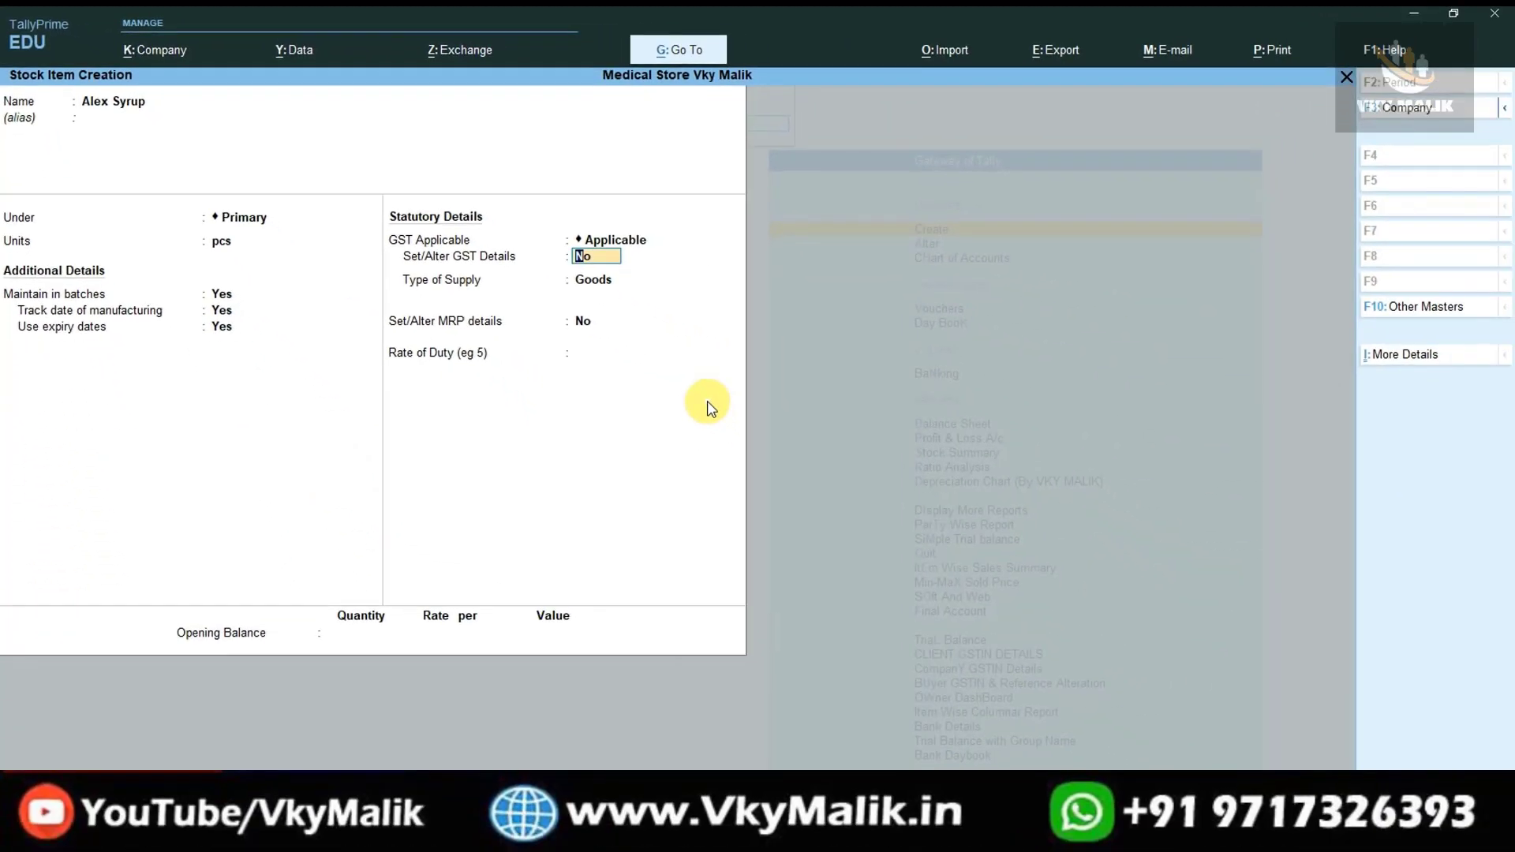
{"action": "type", "text": "y"}
{"action": "key", "text": "Return"}
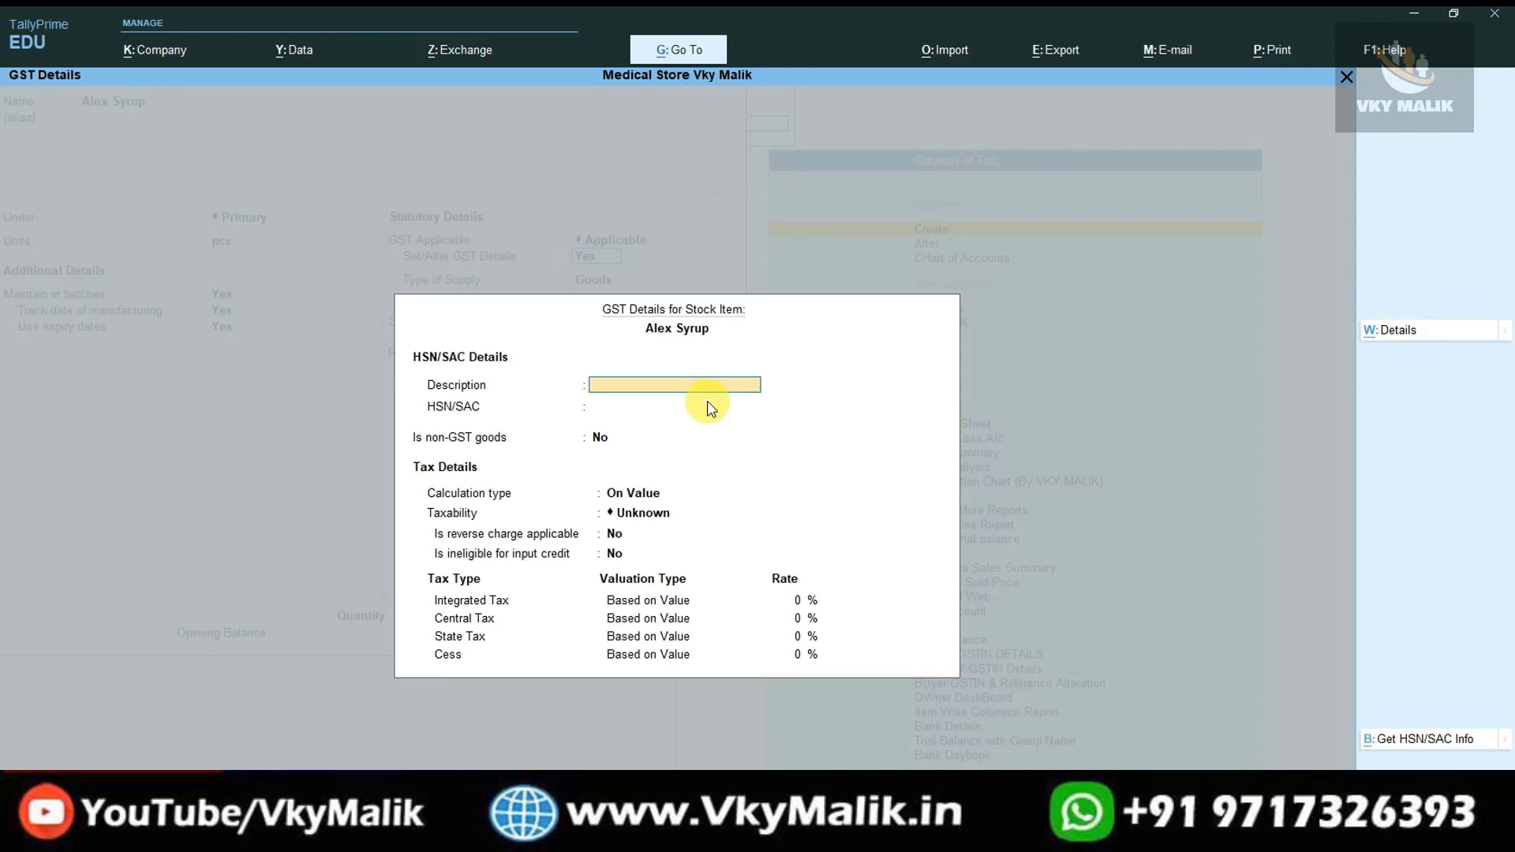
{"action": "type", "text": "Medicin"}
{"action": "key", "text": "Return"}
{"action": "type", "text": "6546"}
{"action": "key", "text": "Return"}
{"action": "key", "text": "Return"}
Step: Set Alex Syrup's calculation type to On Value, taxability to Taxable and integrated tax to 12%, and save the stock item
{"action": "key", "text": "Return"}
{"action": "type", "text": "t"}
{"action": "key", "text": "Return"}
{"action": "key", "text": "Return"}
{"action": "key", "text": "Return"}
{"action": "type", "text": "12"}
{"action": "key", "text": "Return"}
{"action": "key", "text": "ctrl+a"}
{"action": "key", "text": "ctrl+a"}
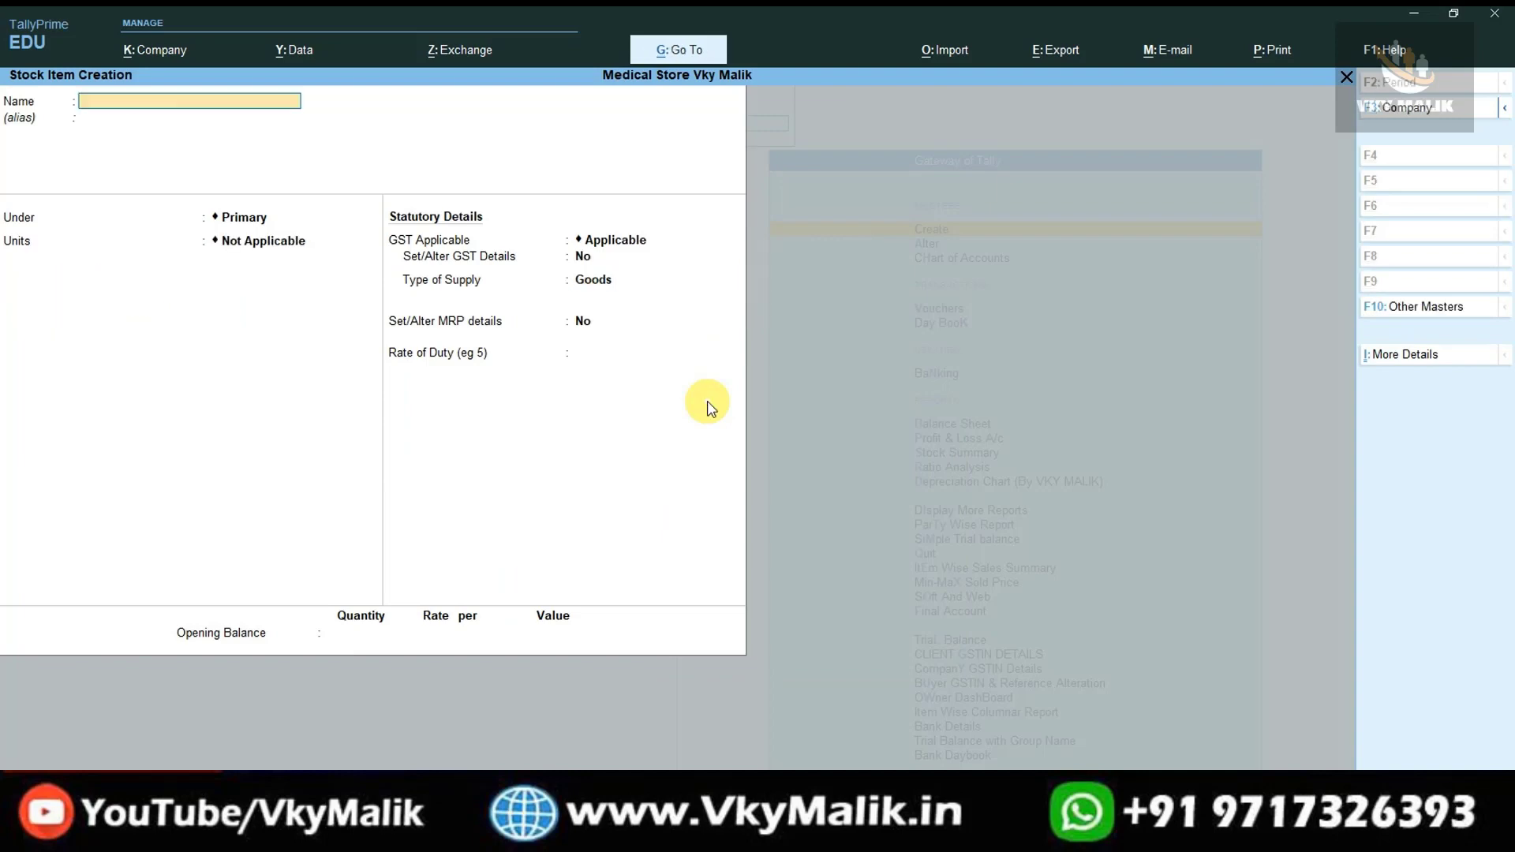
Step: Leave stock item creation and return to the Gateway of Tally without quitting
{"action": "key", "text": "Escape"}
{"action": "key", "text": "Escape"}
{"action": "key", "text": "Escape"}
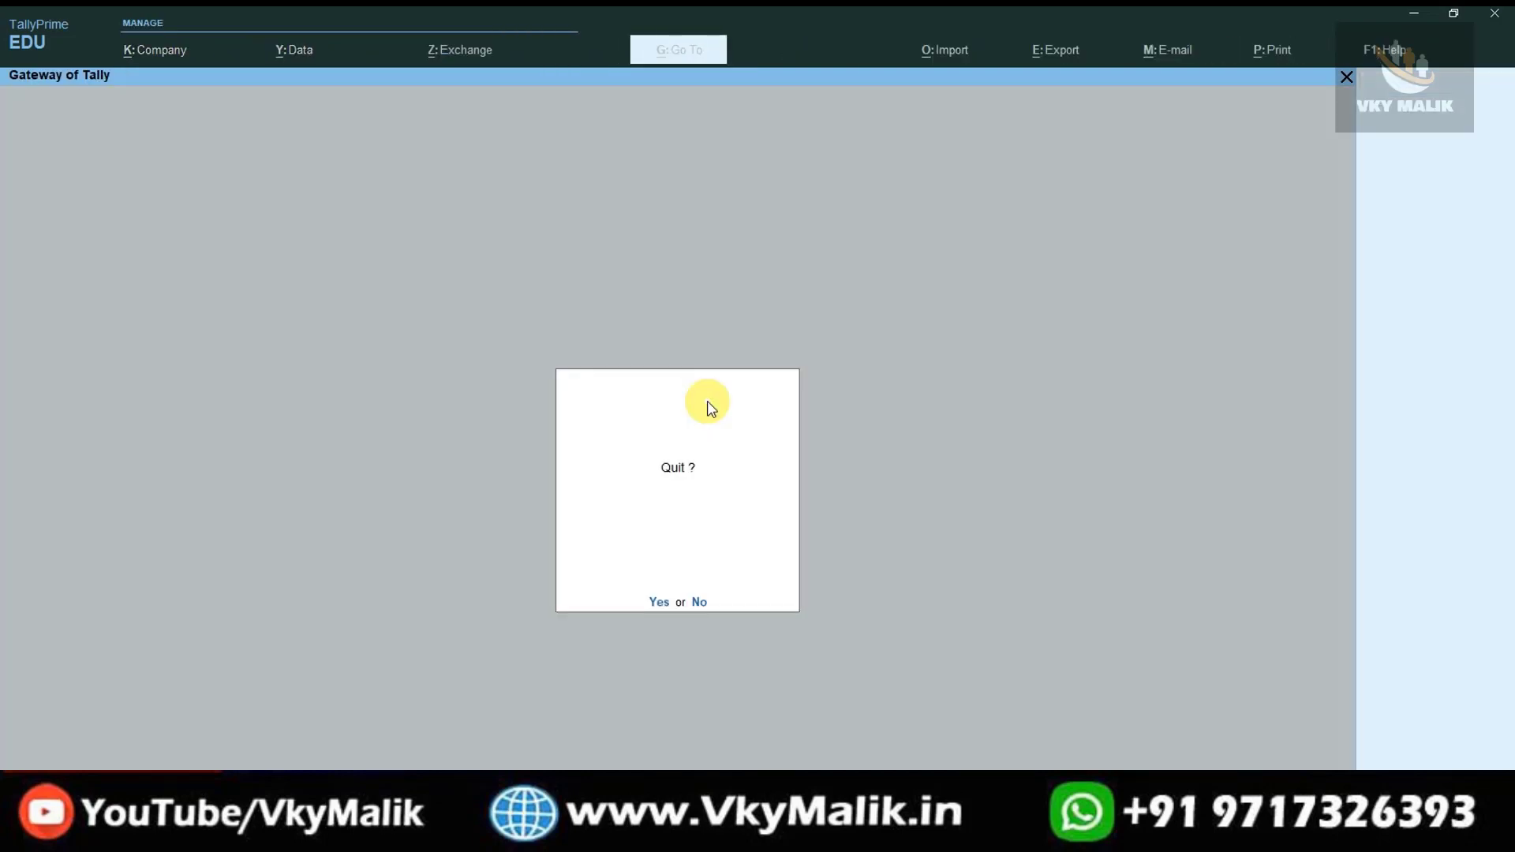
{"action": "key", "text": "Escape"}
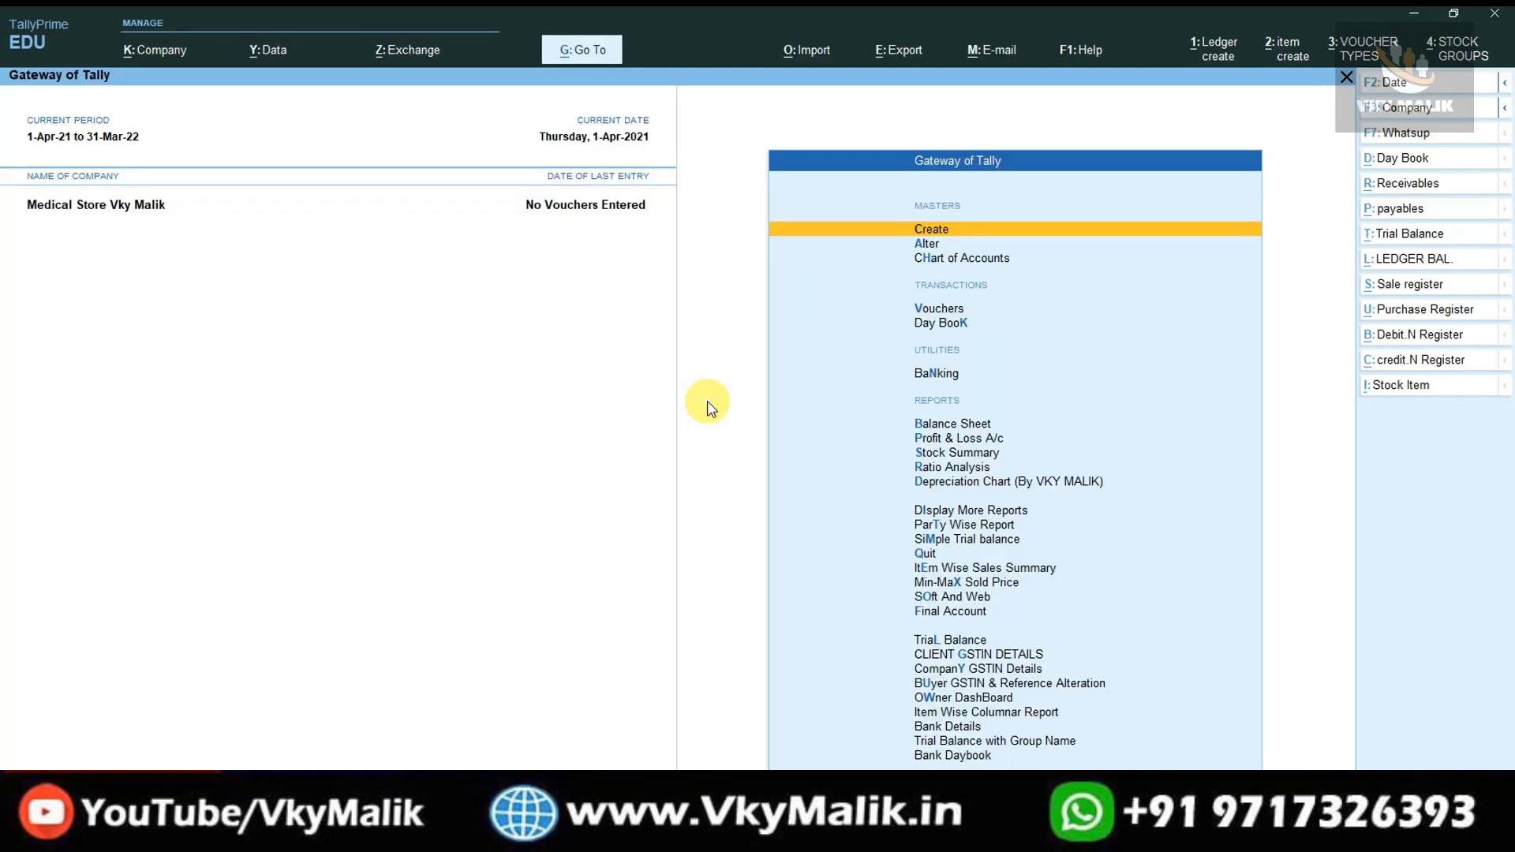
Step: Open the list of stock items available for alteration
{"action": "key", "text": "Down"}
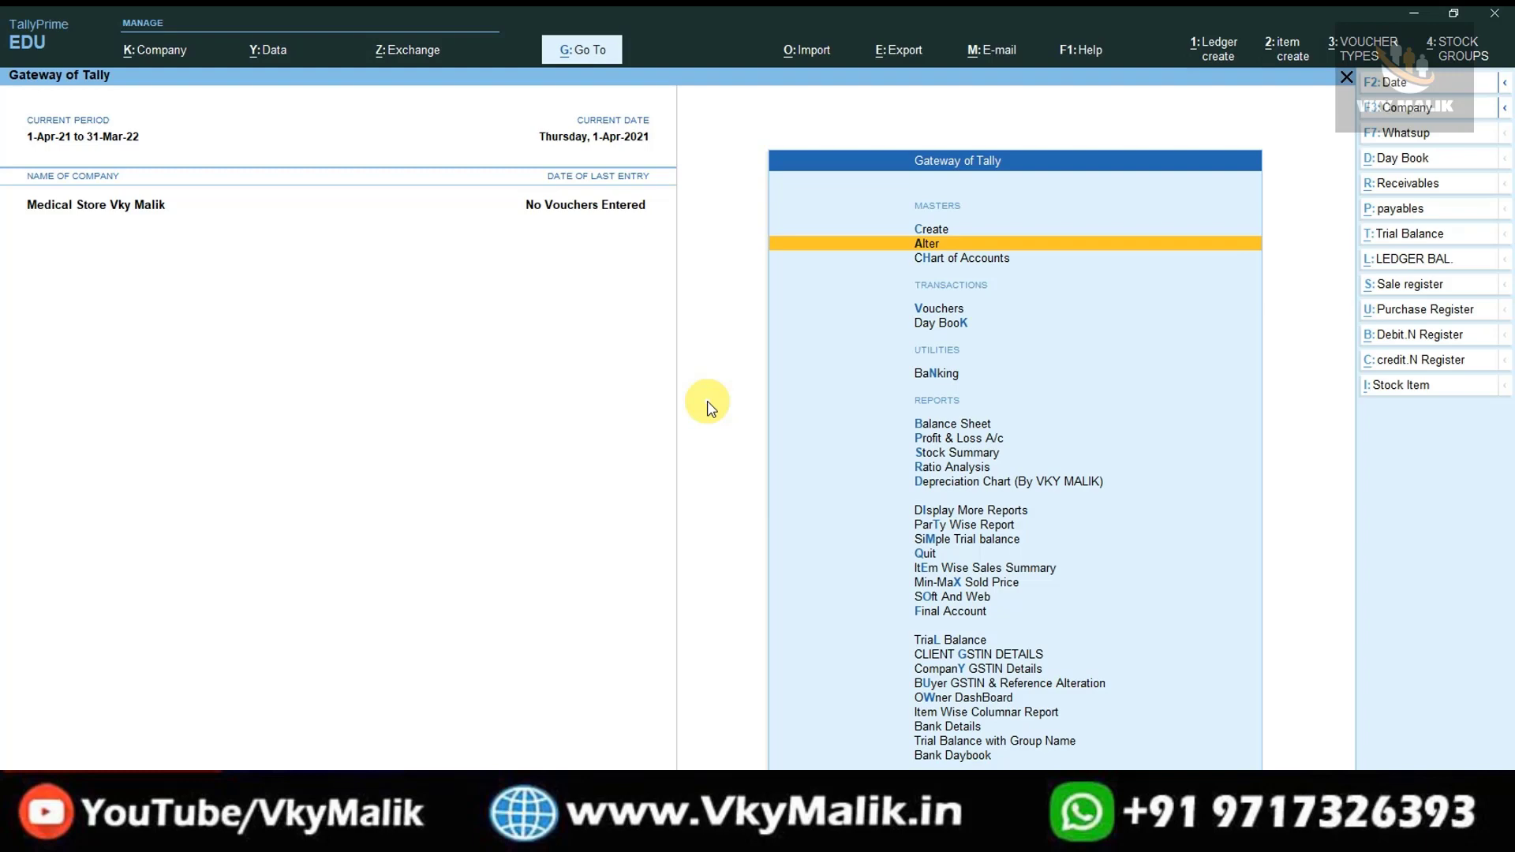
{"action": "key", "text": "Return"}
{"action": "key", "text": "Down"}
{"action": "key", "text": "Down"}
{"action": "key", "text": "Down"}
{"action": "key", "text": "Down"}
{"action": "key", "text": "Down"}
{"action": "key", "text": "Down"}
{"action": "key", "text": "Down"}
{"action": "key", "text": "Down"}
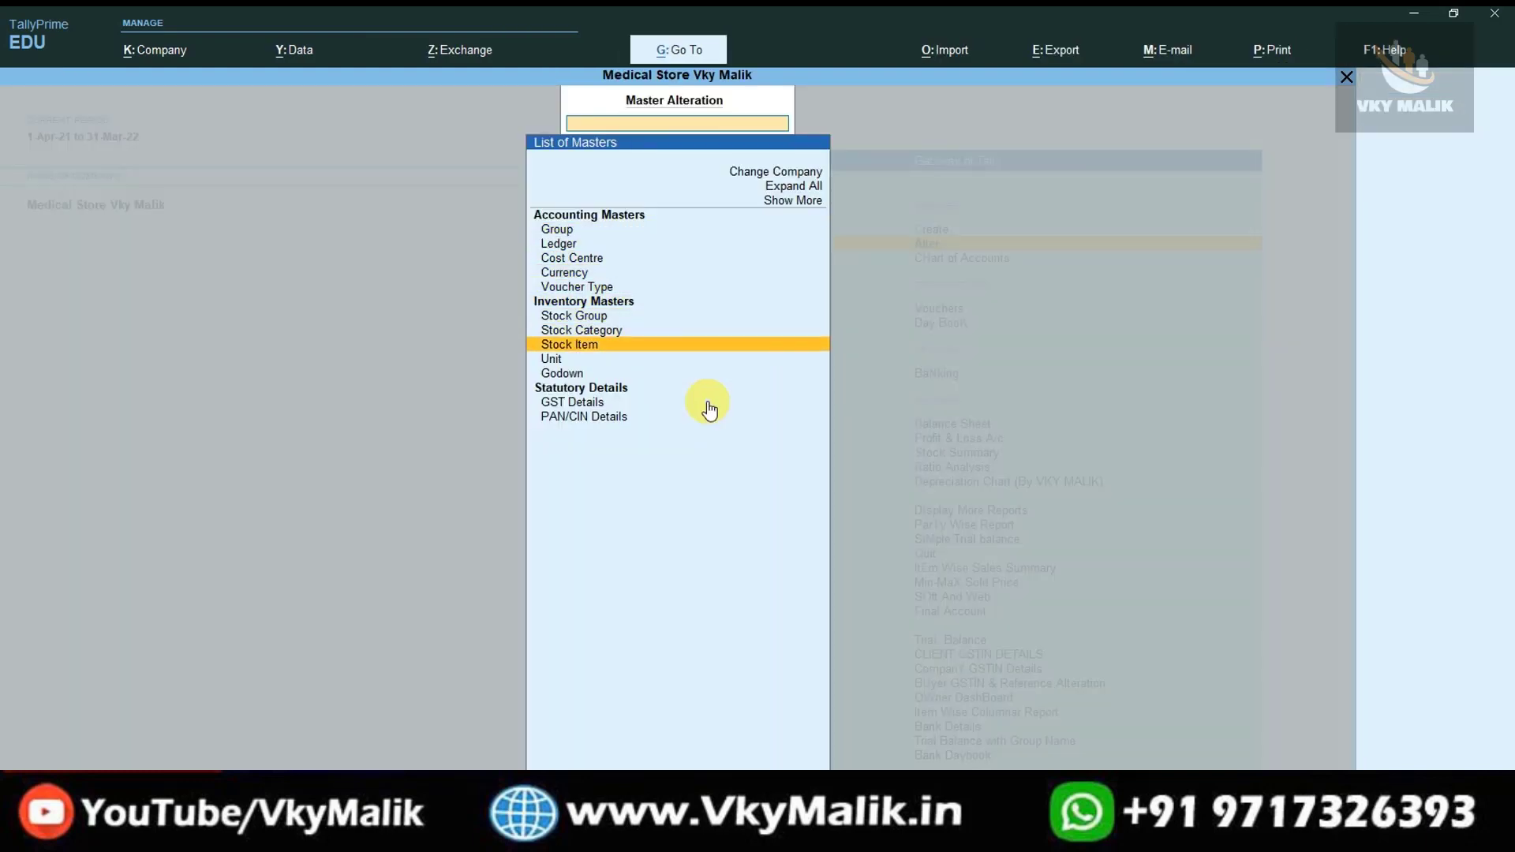
{"action": "key", "text": "Return"}
Step: Review the created medicines in the stock item list and return to the Gateway of Tally
{"action": "key", "text": "Down"}
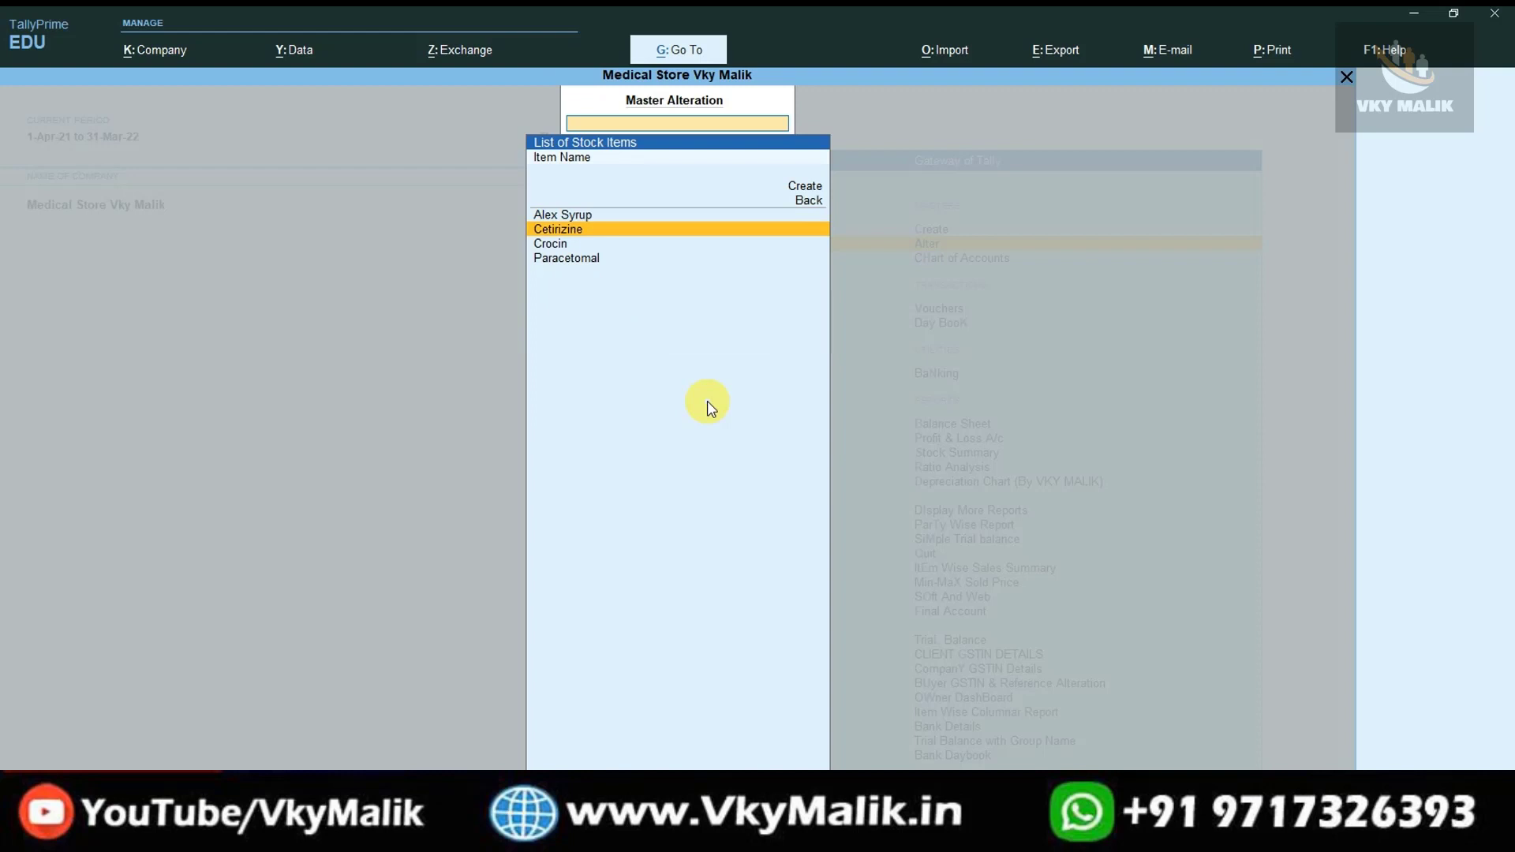
{"action": "key", "text": "Down"}
{"action": "key", "text": "Down"}
{"action": "key", "text": "Up"}
{"action": "key", "text": "Up"}
{"action": "key", "text": "Up"}
{"action": "key", "text": "Up"}
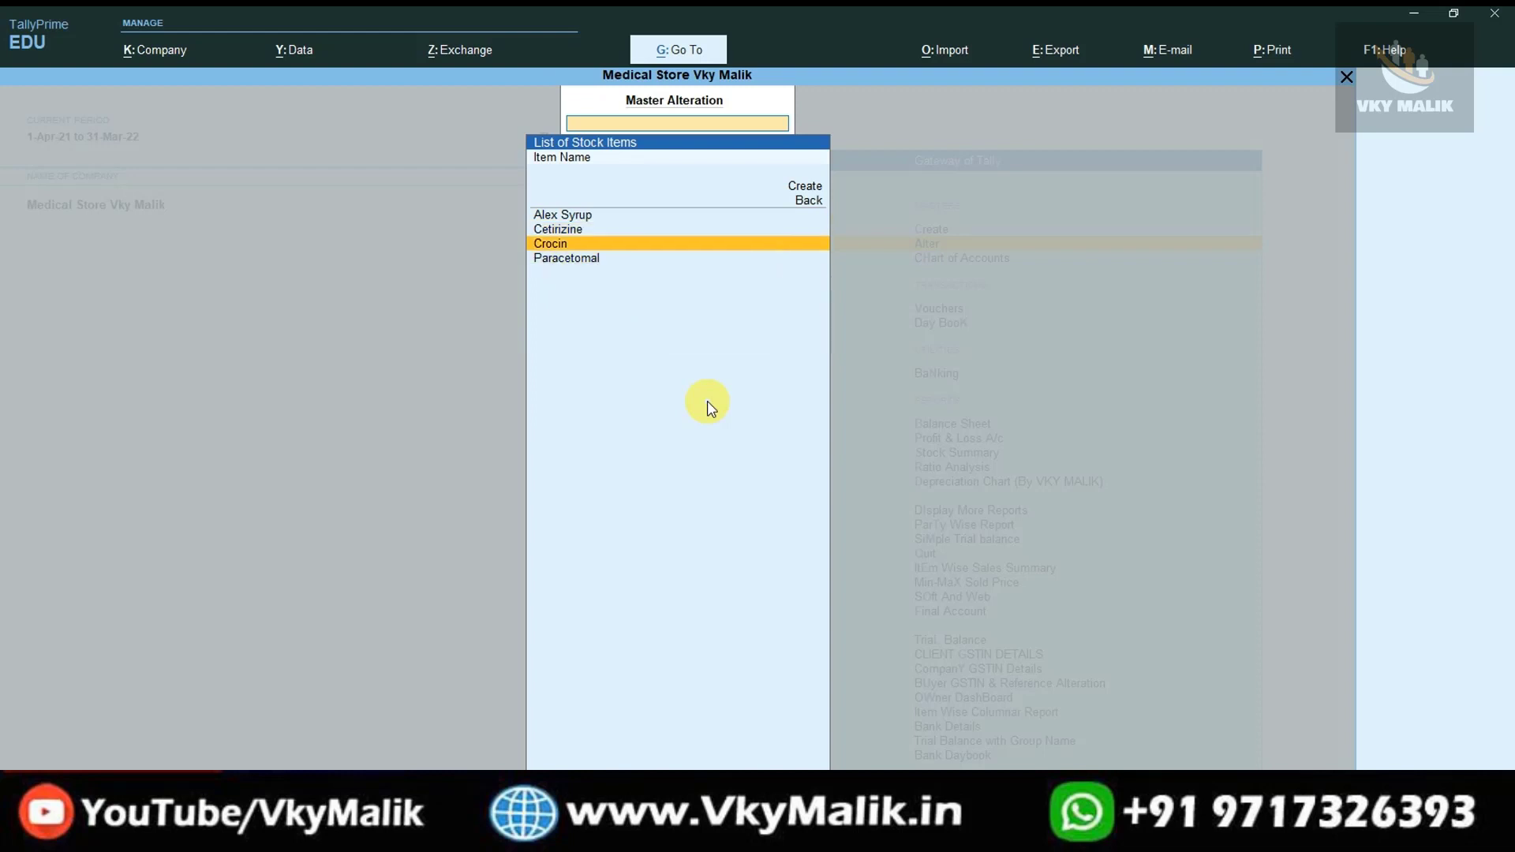
{"action": "key", "text": "Down"}
{"action": "key", "text": "Down"}
{"action": "key", "text": "Down"}
{"action": "key", "text": "Down"}
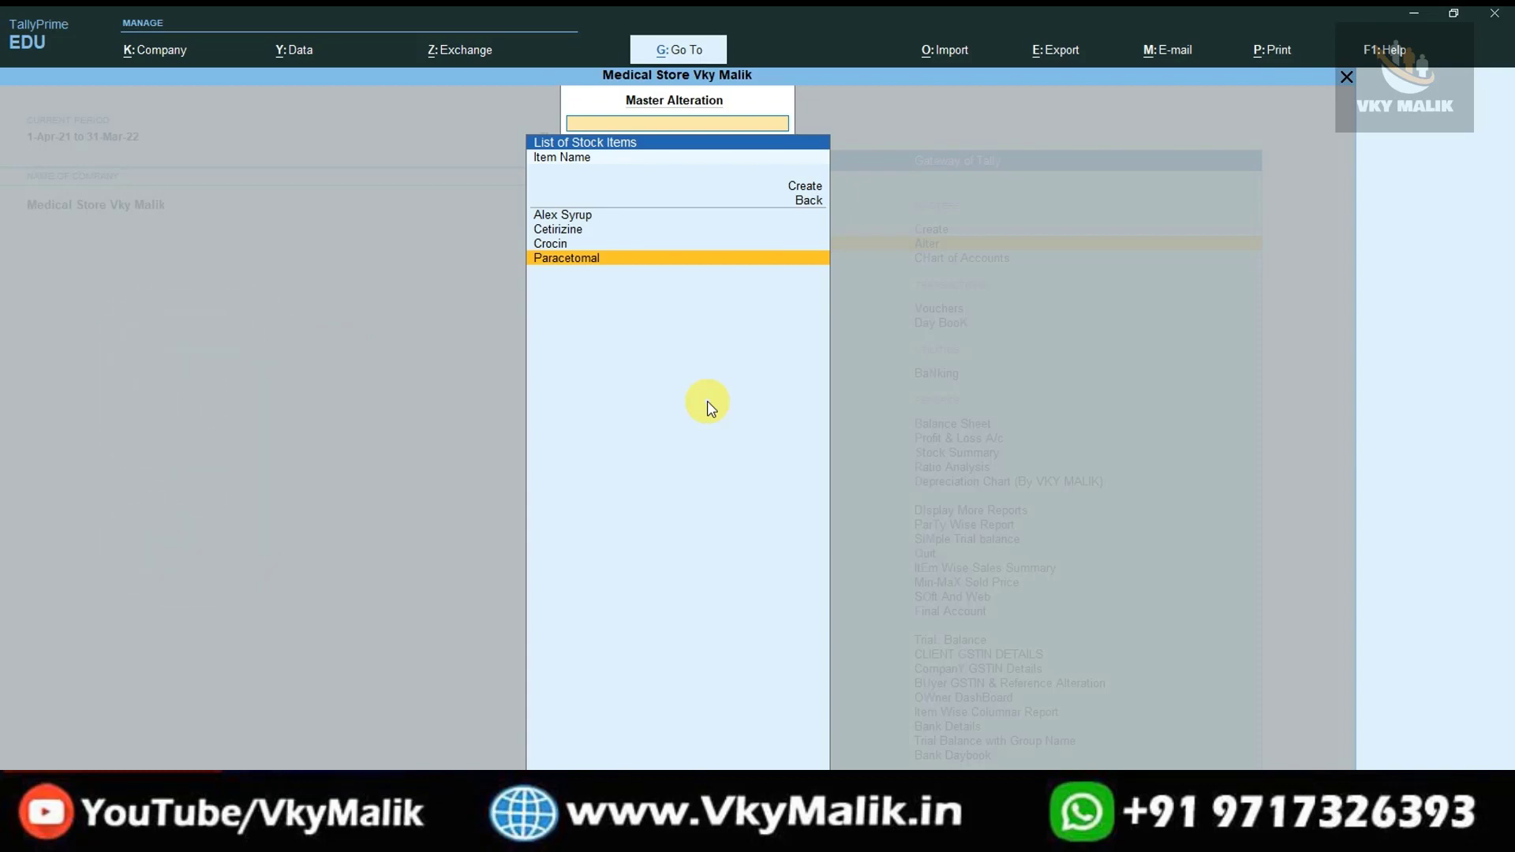
{"action": "key", "text": "Escape"}
{"action": "key", "text": "Escape"}
Step: Open voucher entry and switch to a new purchase voucher
{"action": "key", "text": "Up"}
{"action": "key", "text": "Down"}
{"action": "key", "text": "Down"}
{"action": "key", "text": "Down"}
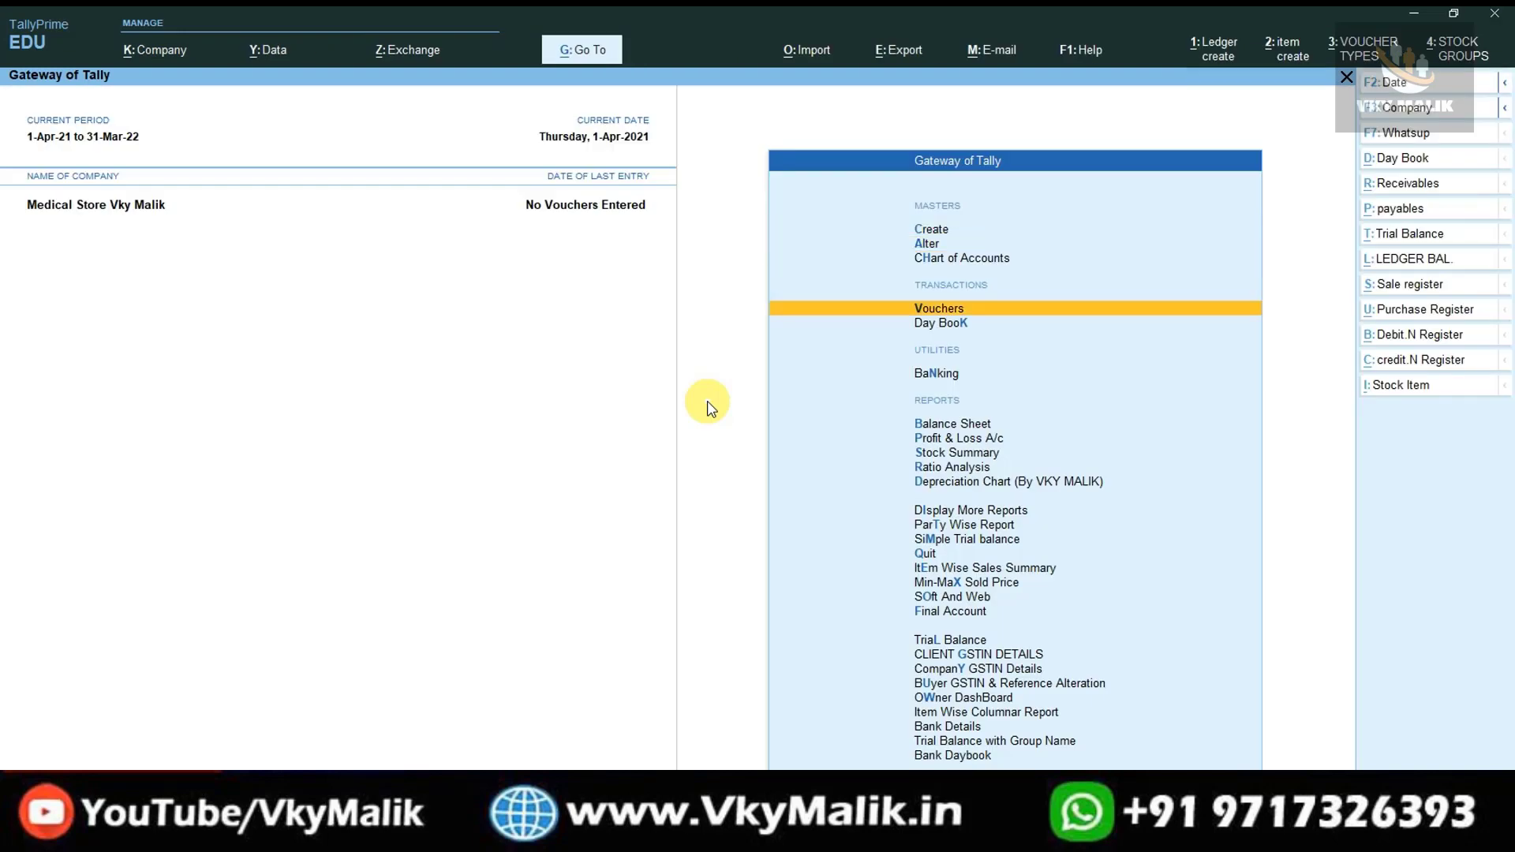
{"action": "key", "text": "Return"}
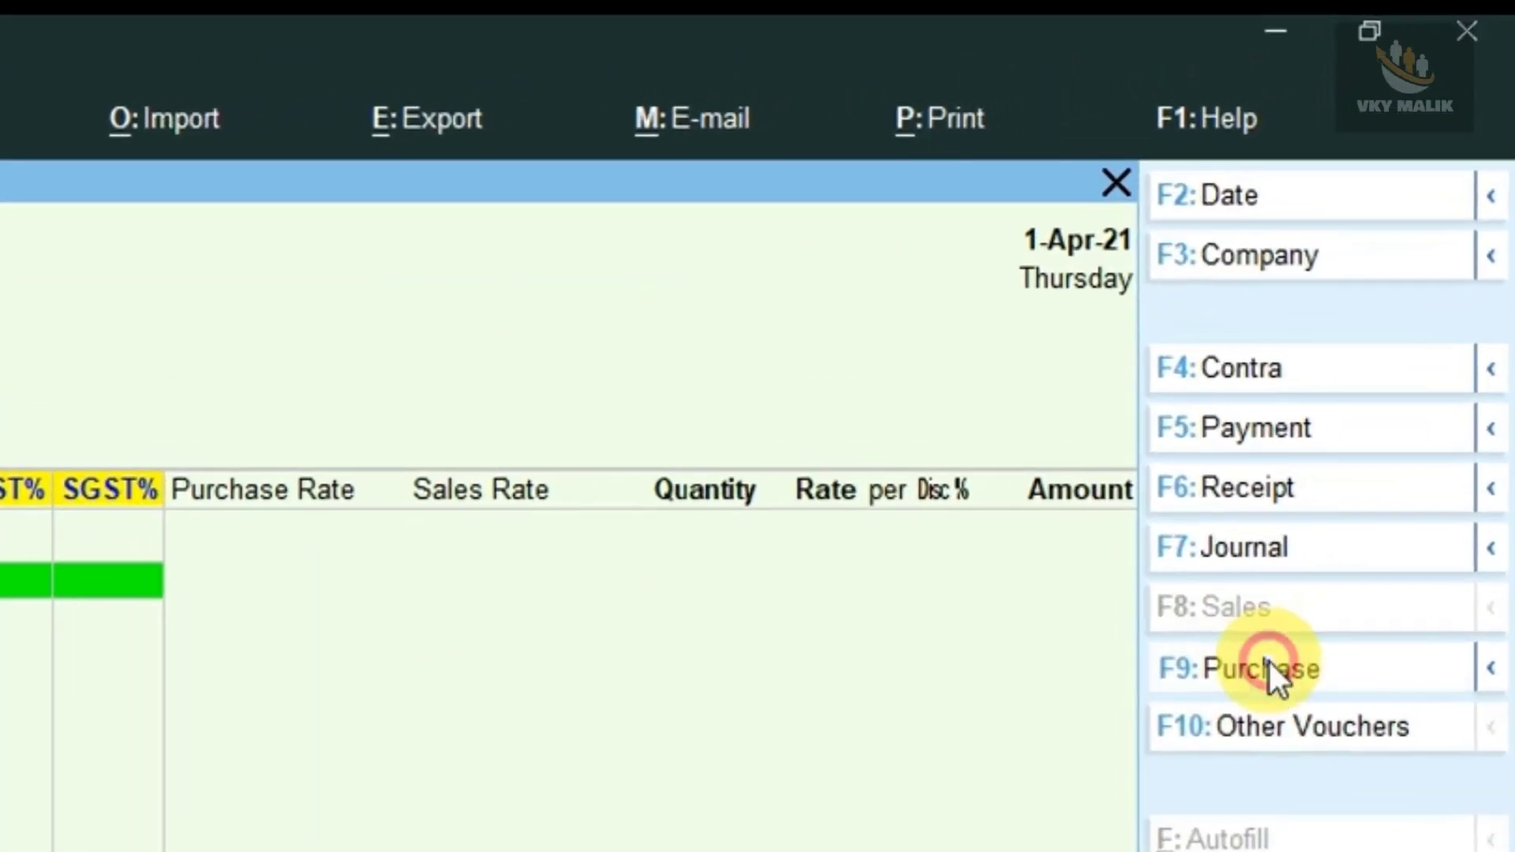
{"action": "left_click", "coordinate": [1269, 667]}
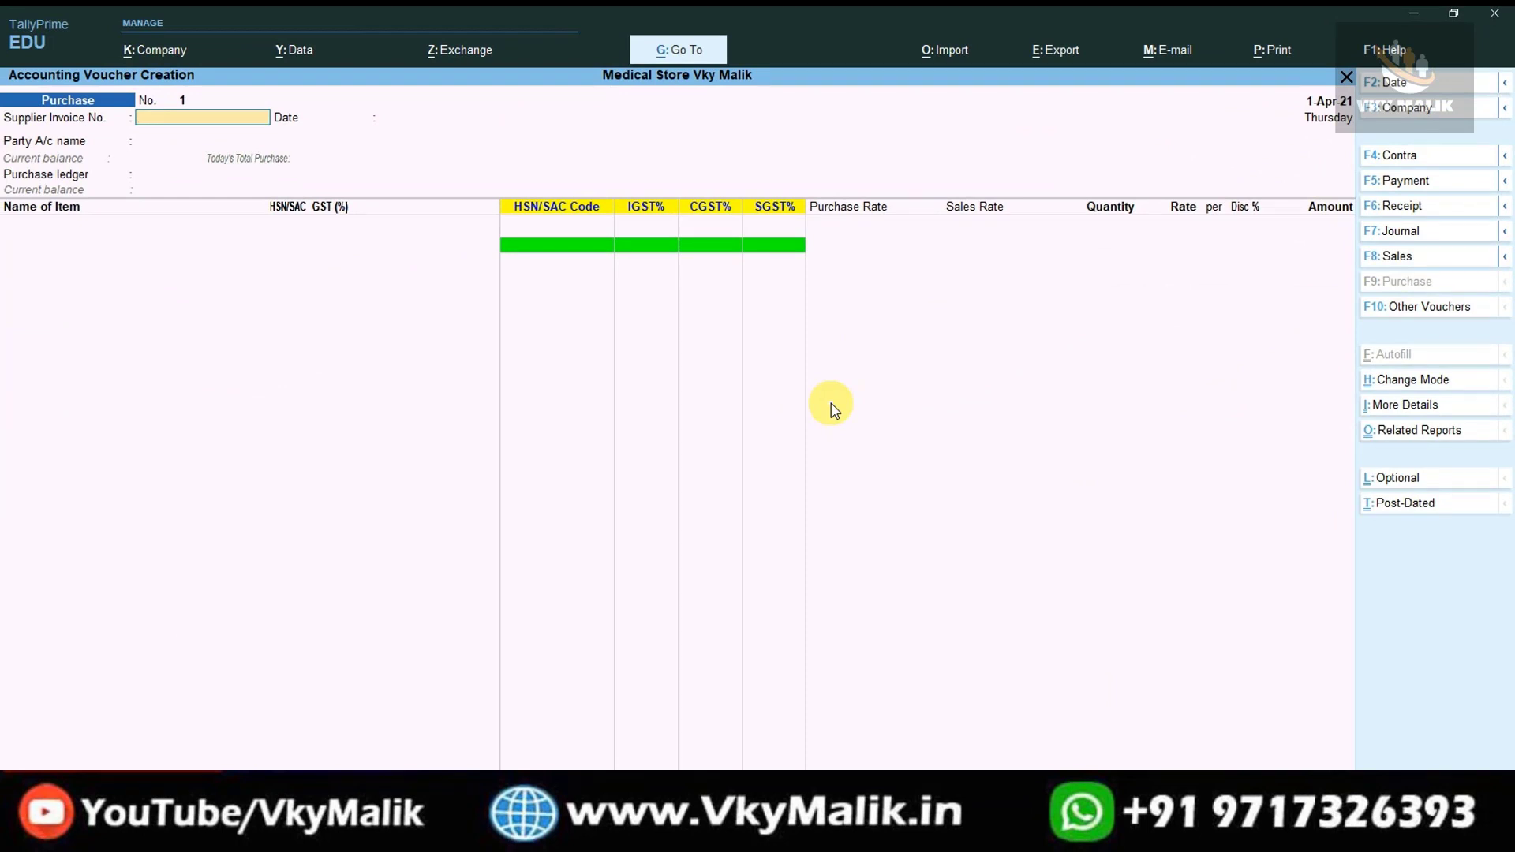
Step: Enter supplier invoice number 100 on the purchase voucher, accepting 1-Apr-21 as the invoice date
{"action": "type", "text": "100"}
{"action": "key", "text": "Return"}
{"action": "key", "text": "Return"}
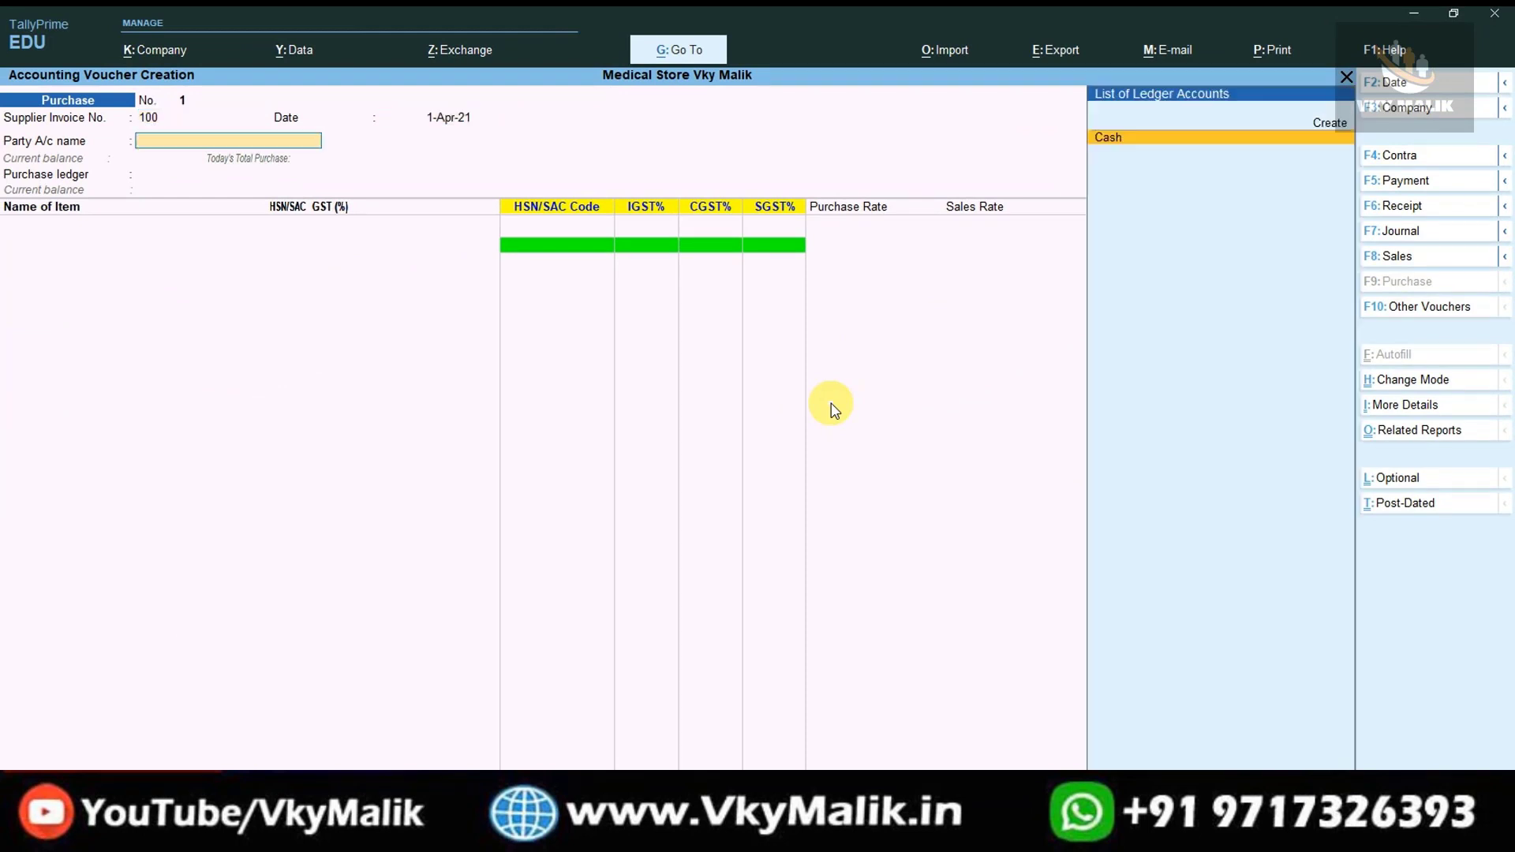
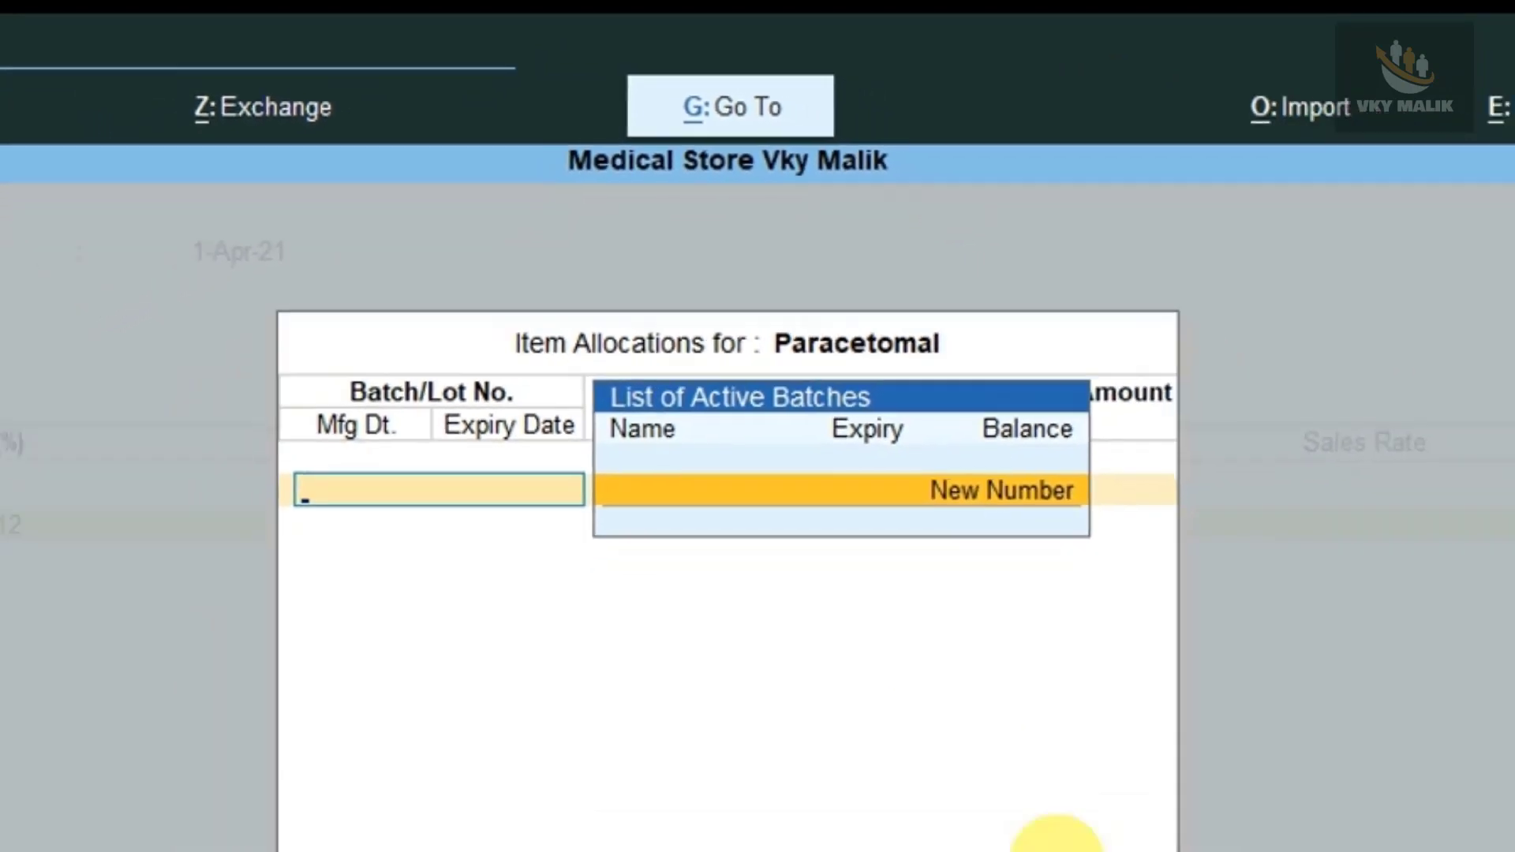
Step: Allocate Paracetomal to new batch 52465465 with a quantity of 1,000 pcs at a rate of 15 per pcs
{"action": "key", "text": "Return"}
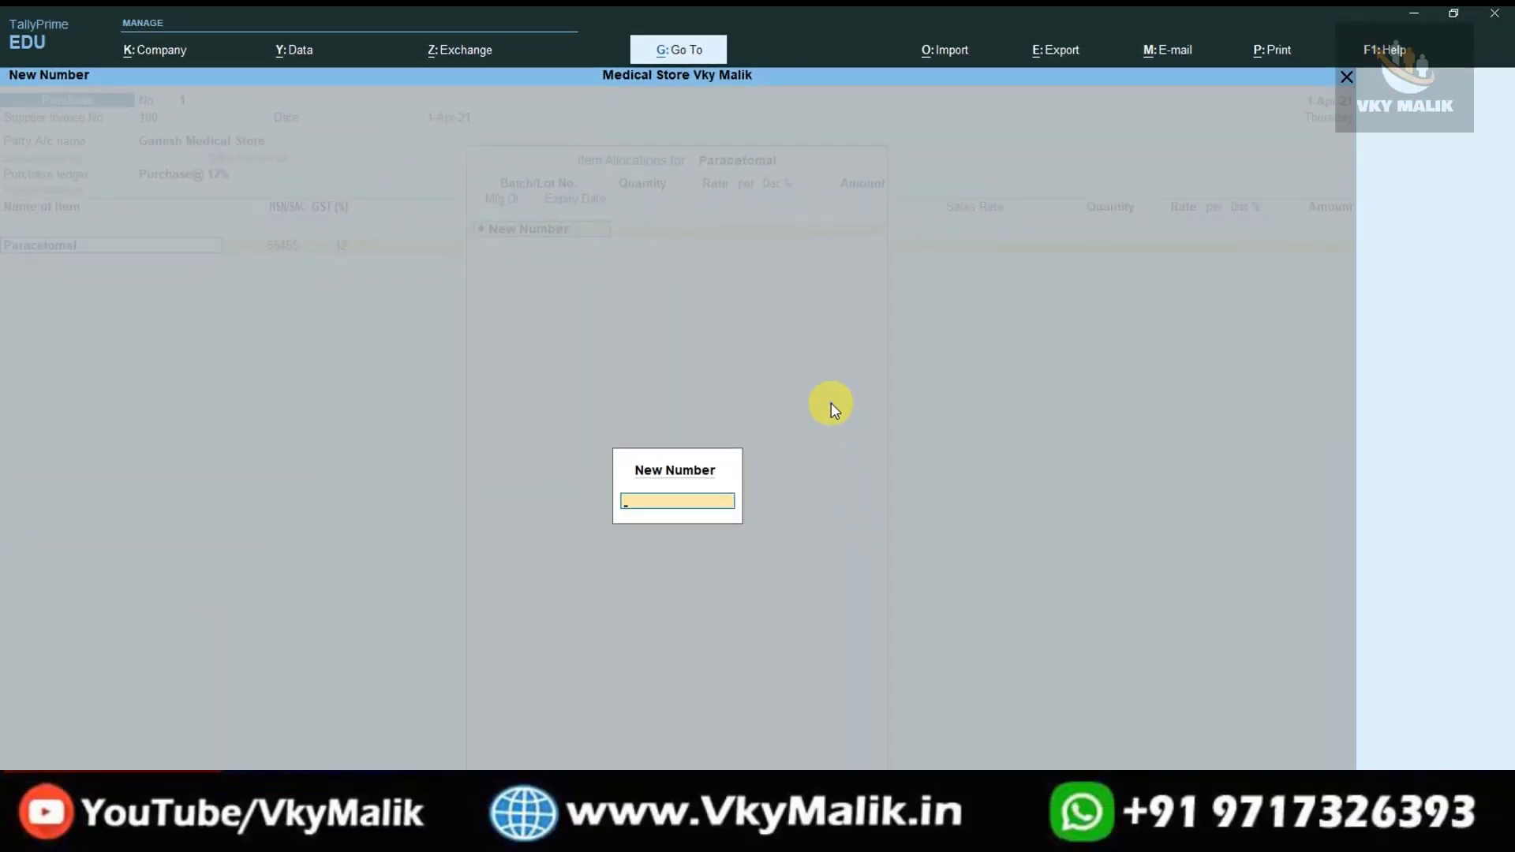
{"action": "type", "text": "52465465"}
{"action": "key", "text": "Return"}
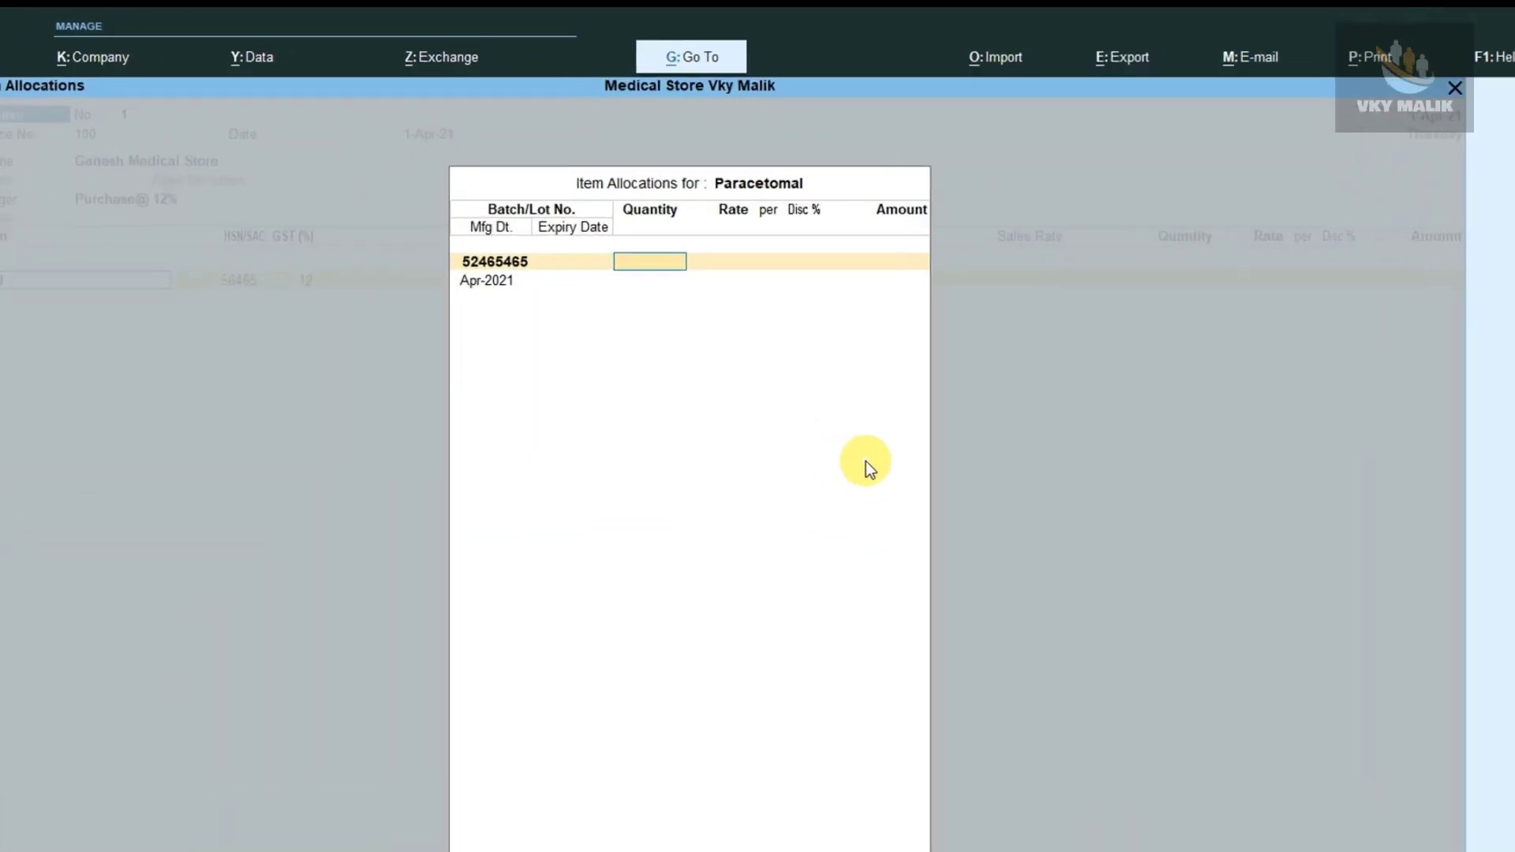
{"action": "type", "text": "1,00"}
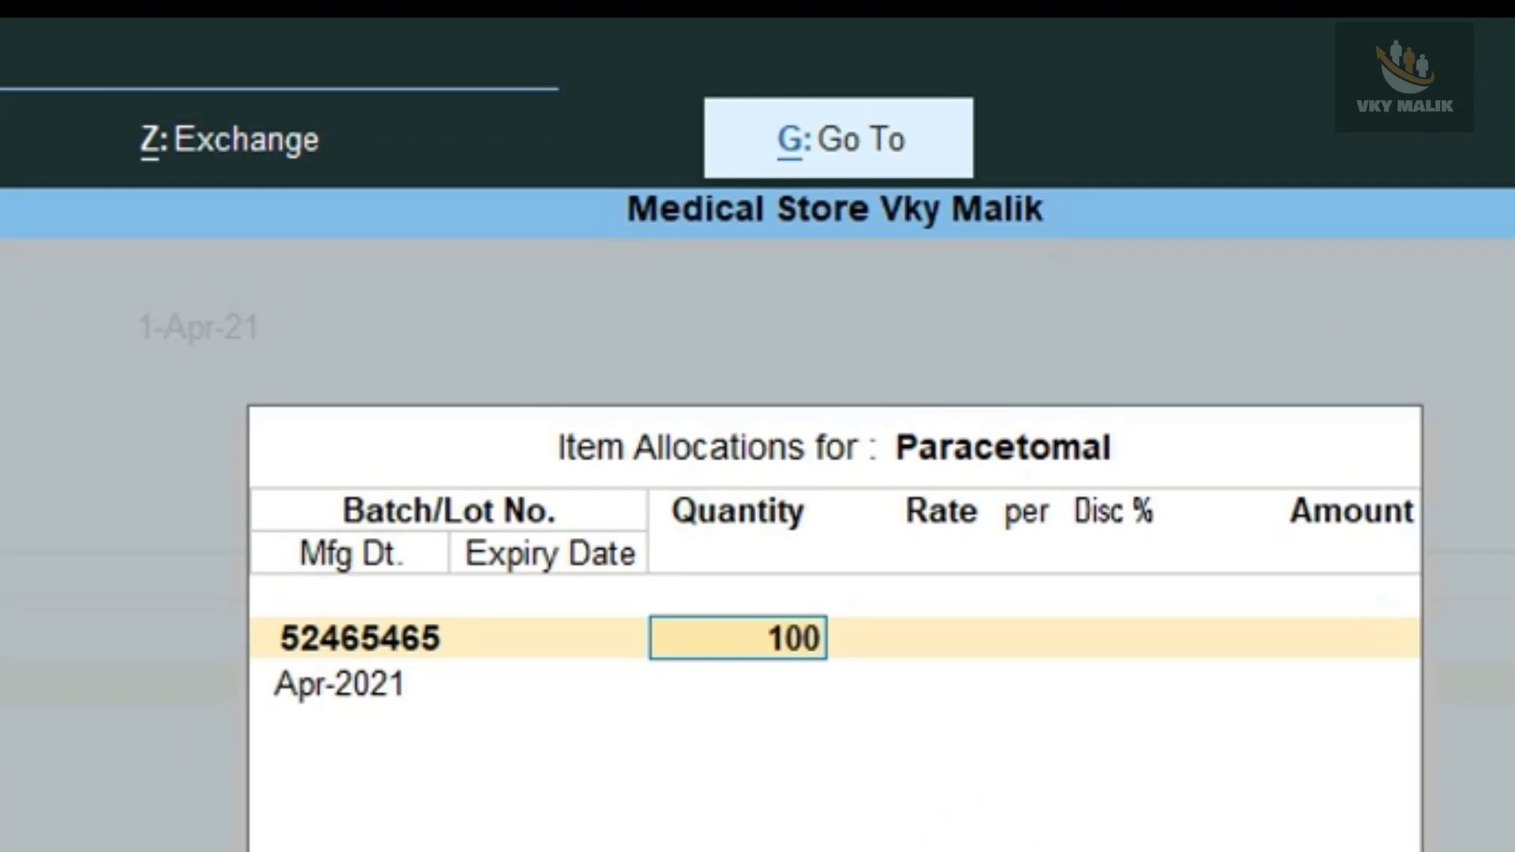
{"action": "type", "text": "0"}
{"action": "key", "text": "Return"}
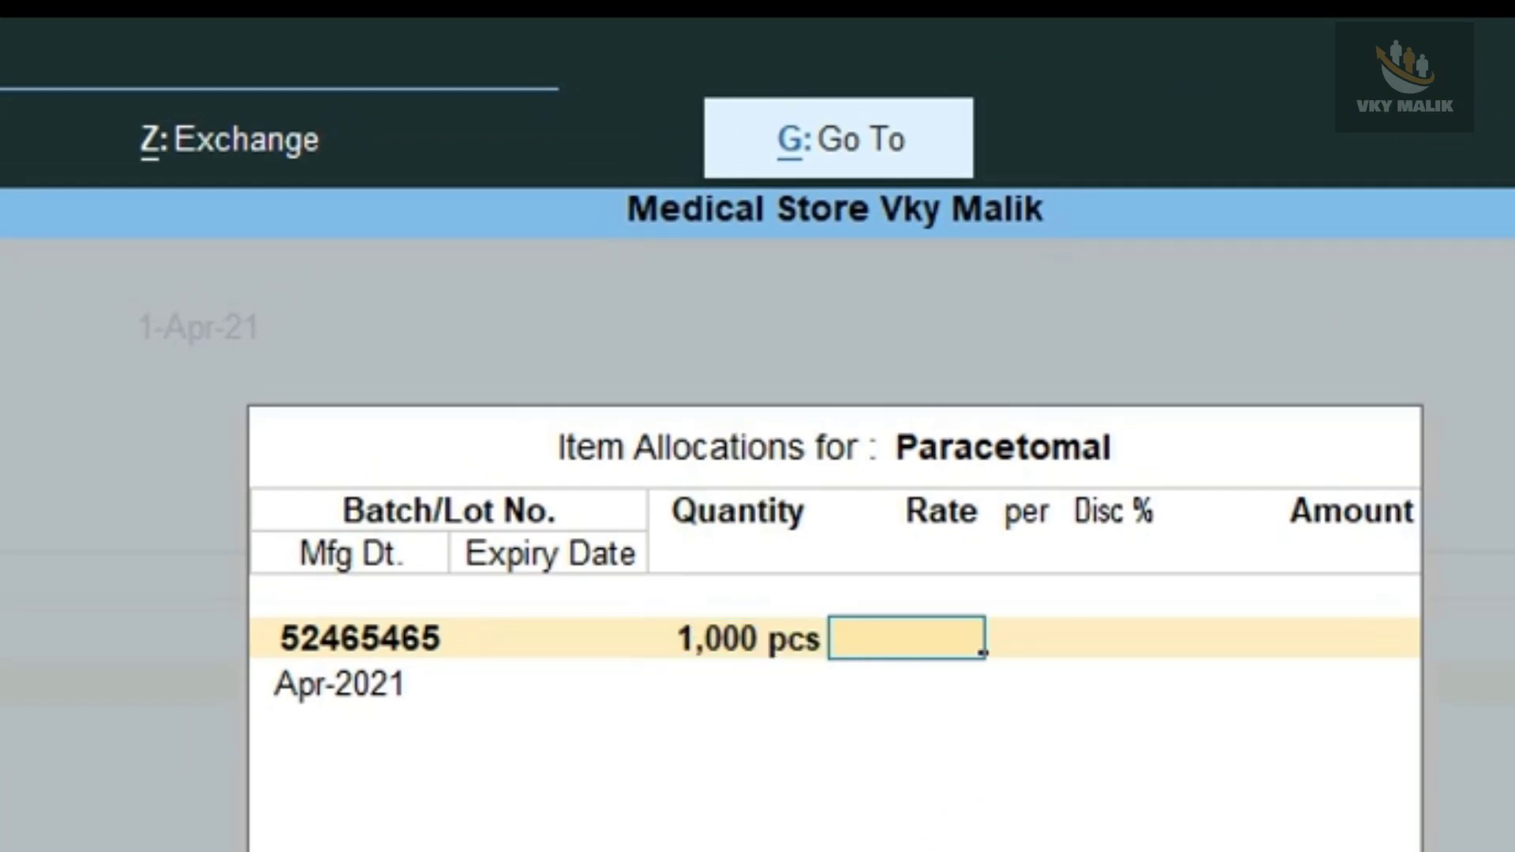
{"action": "type", "text": "15"}
{"action": "key", "text": "Return"}
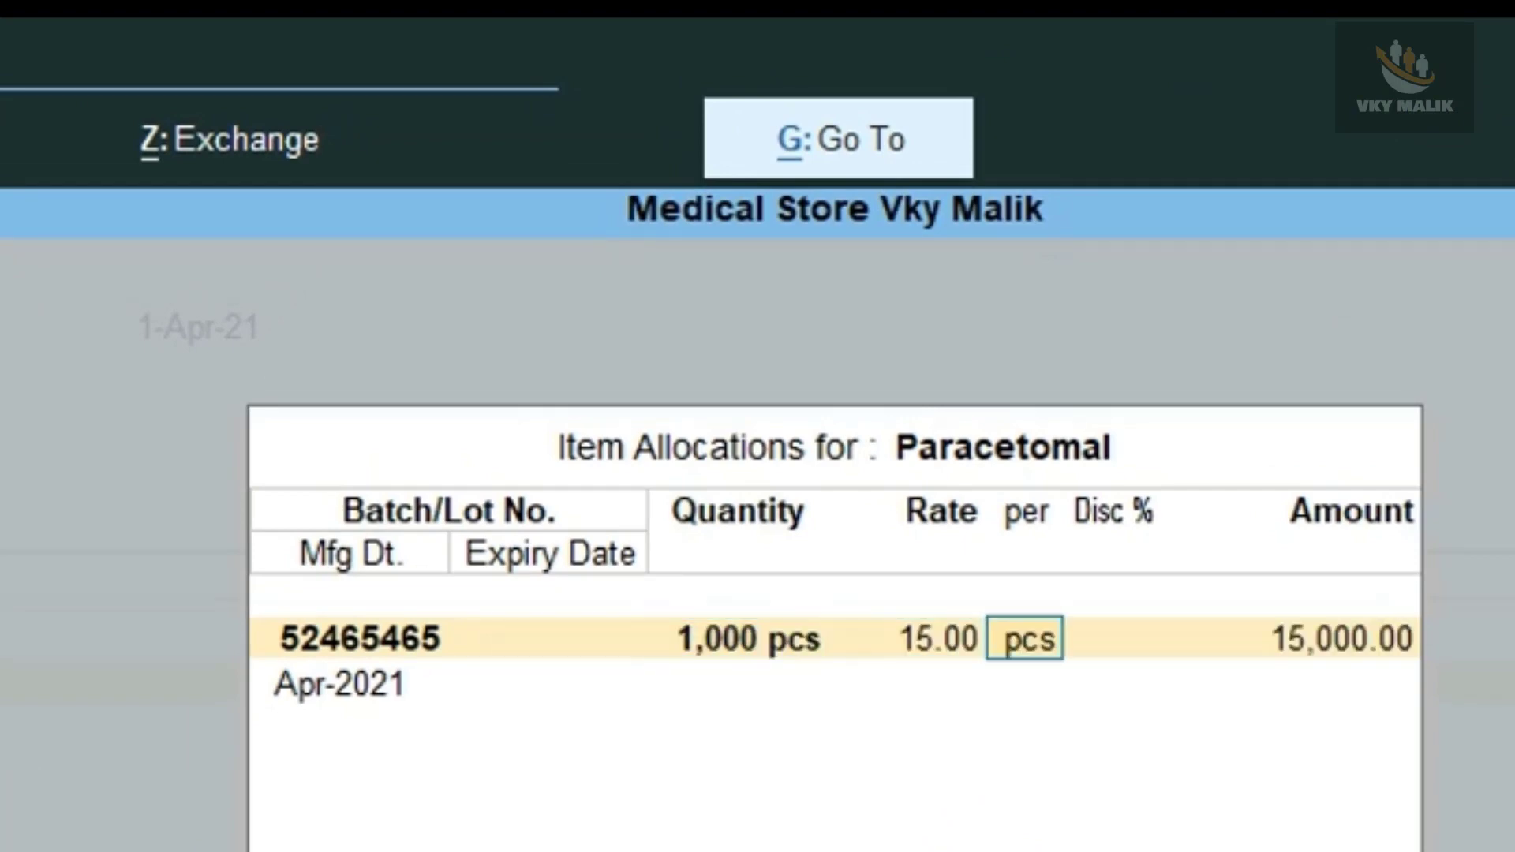
{"action": "key", "text": "Return"}
{"action": "key", "text": "Return"}
{"action": "key", "text": "Return"}
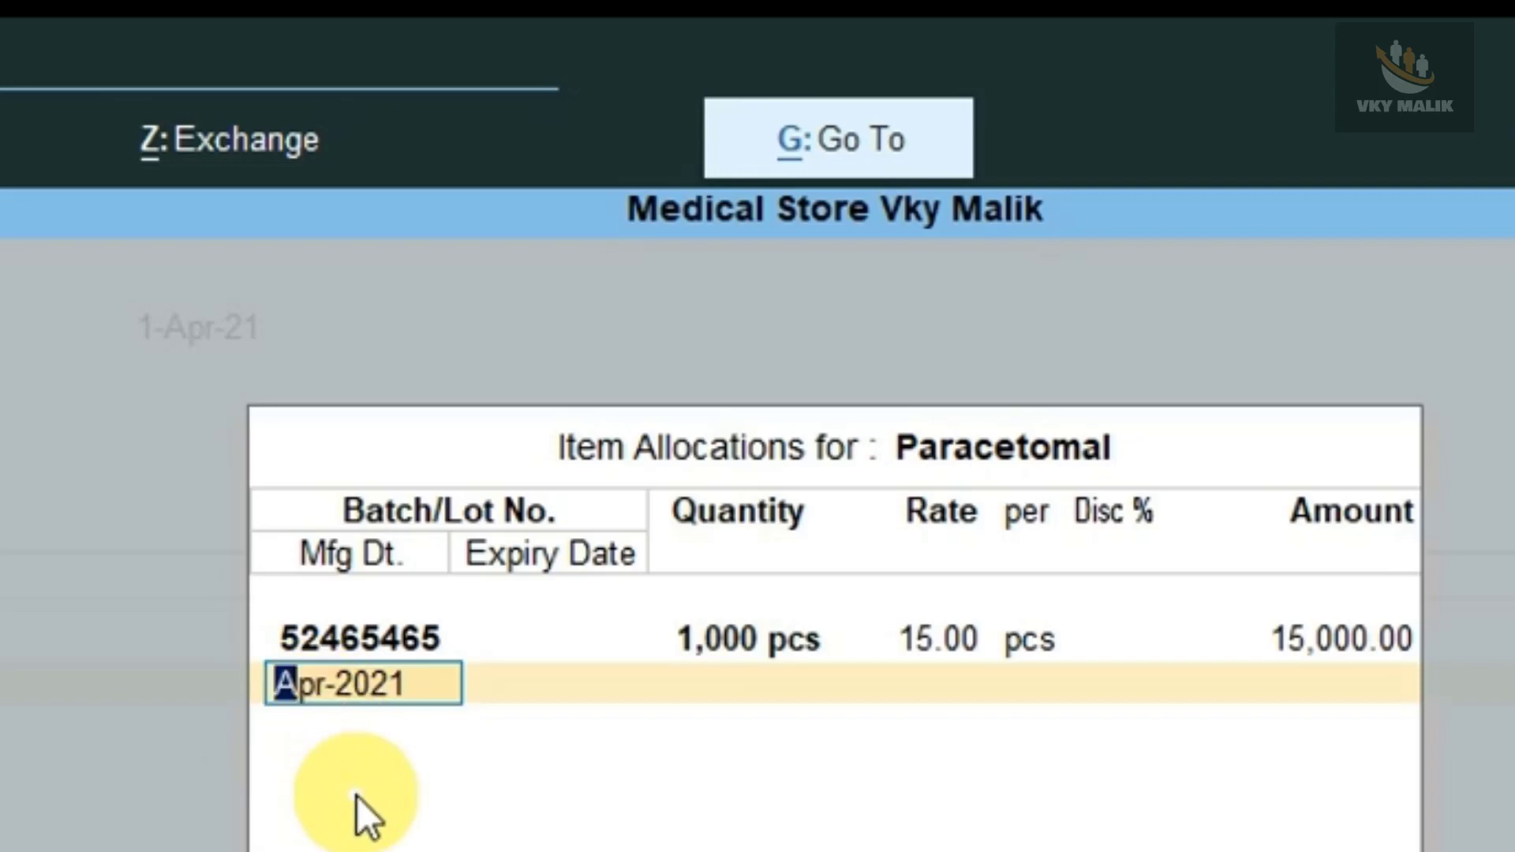
Step: Keep the Paracetomal batch's manufacturing date as Apr-2021, set its expiry date to 1-Jul-21 and complete the item line
{"action": "key", "text": "Return"}
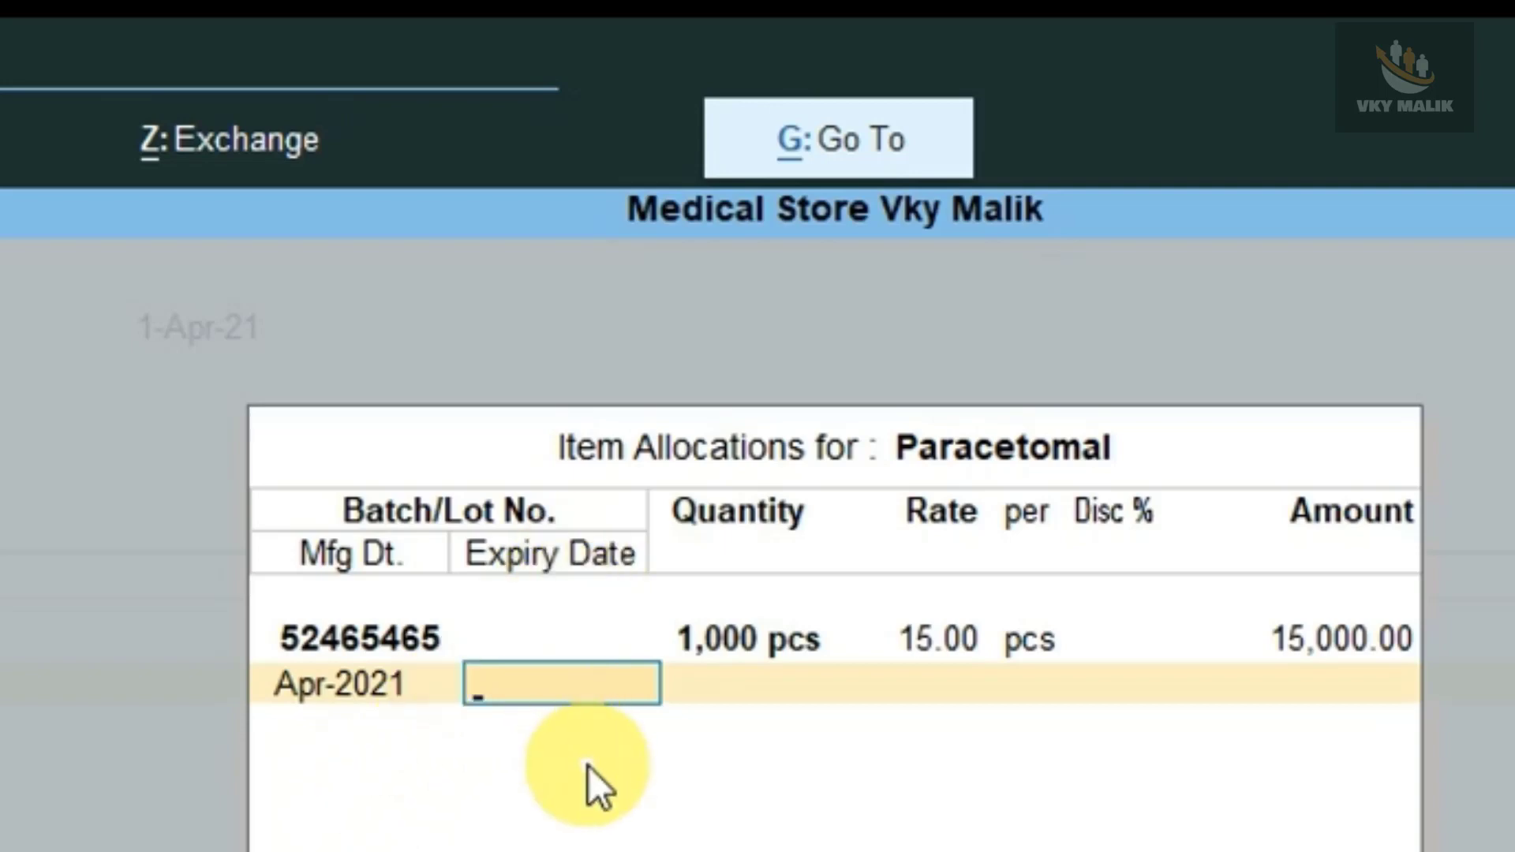
{"action": "type", "text": "1.72"}
{"action": "type", "text": "1"}
{"action": "key", "text": "BackSpace"}
{"action": "key", "text": "BackSpace"}
{"action": "type", "text": ".2"}
{"action": "key", "text": "Return"}
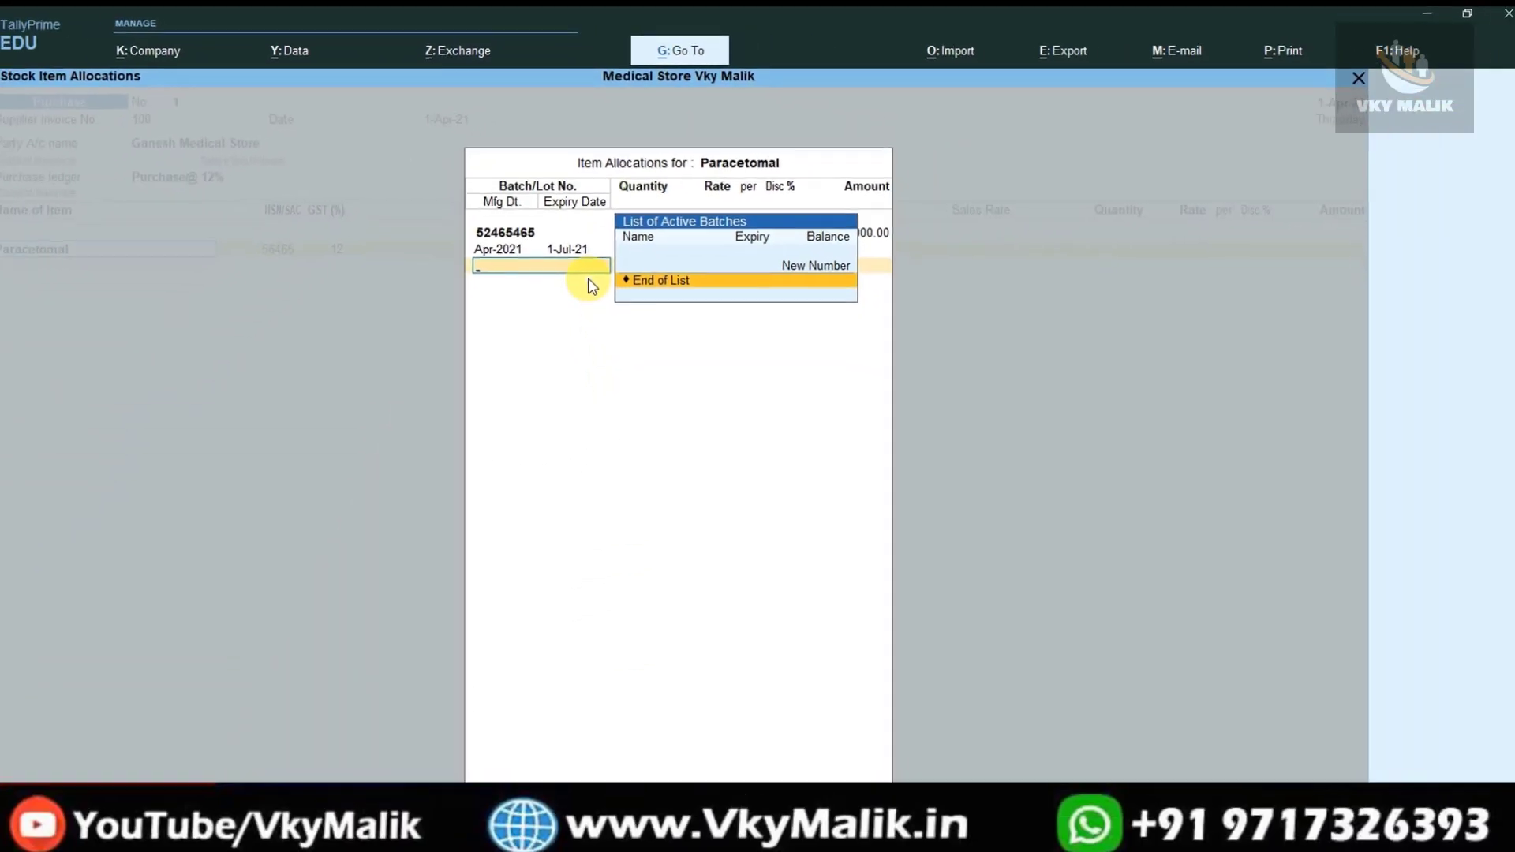
{"action": "key", "text": "Return"}
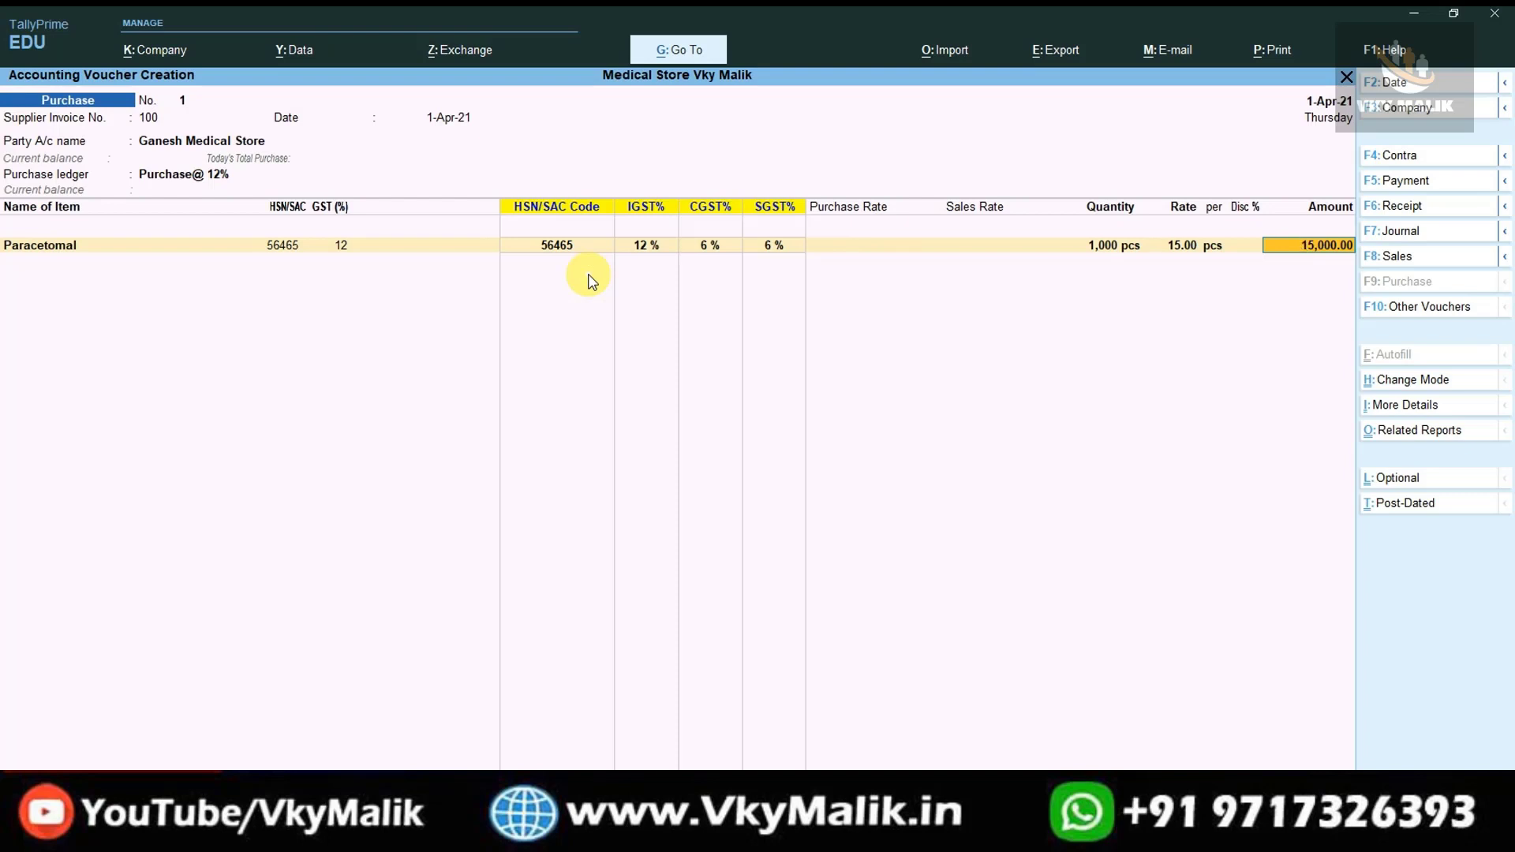
{"action": "key", "text": "Return"}
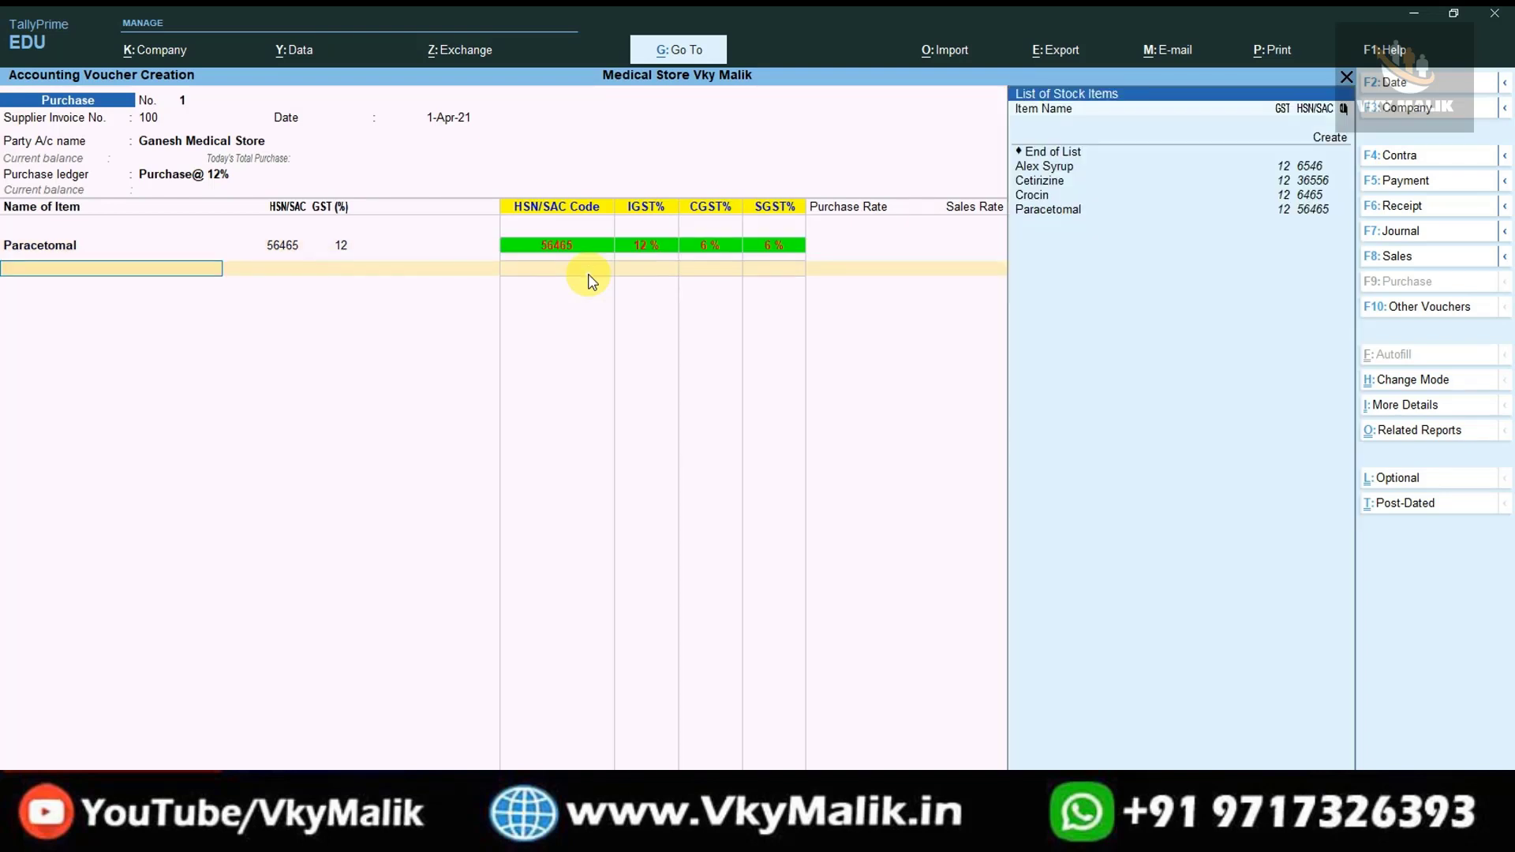
Step: Add Crocin as the second item on the purchase voucher and assign it the new batch number 56465456
{"action": "key", "text": "Down"}
{"action": "key", "text": "Down"}
{"action": "key", "text": "Down"}
{"action": "key", "text": "Return"}
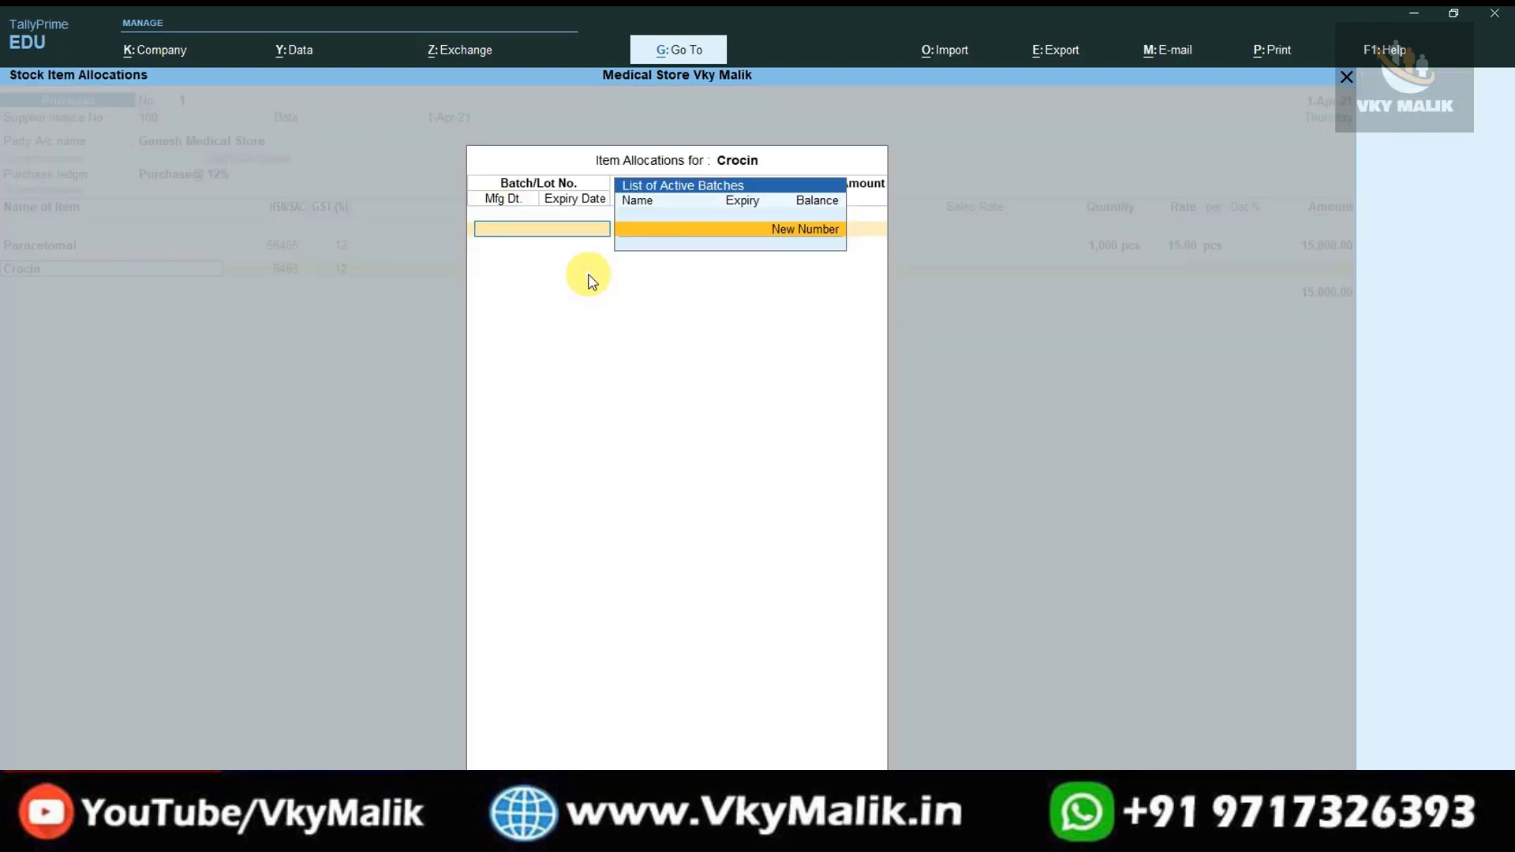
{"action": "key", "text": "Return"}
{"action": "type", "text": "56465456"}
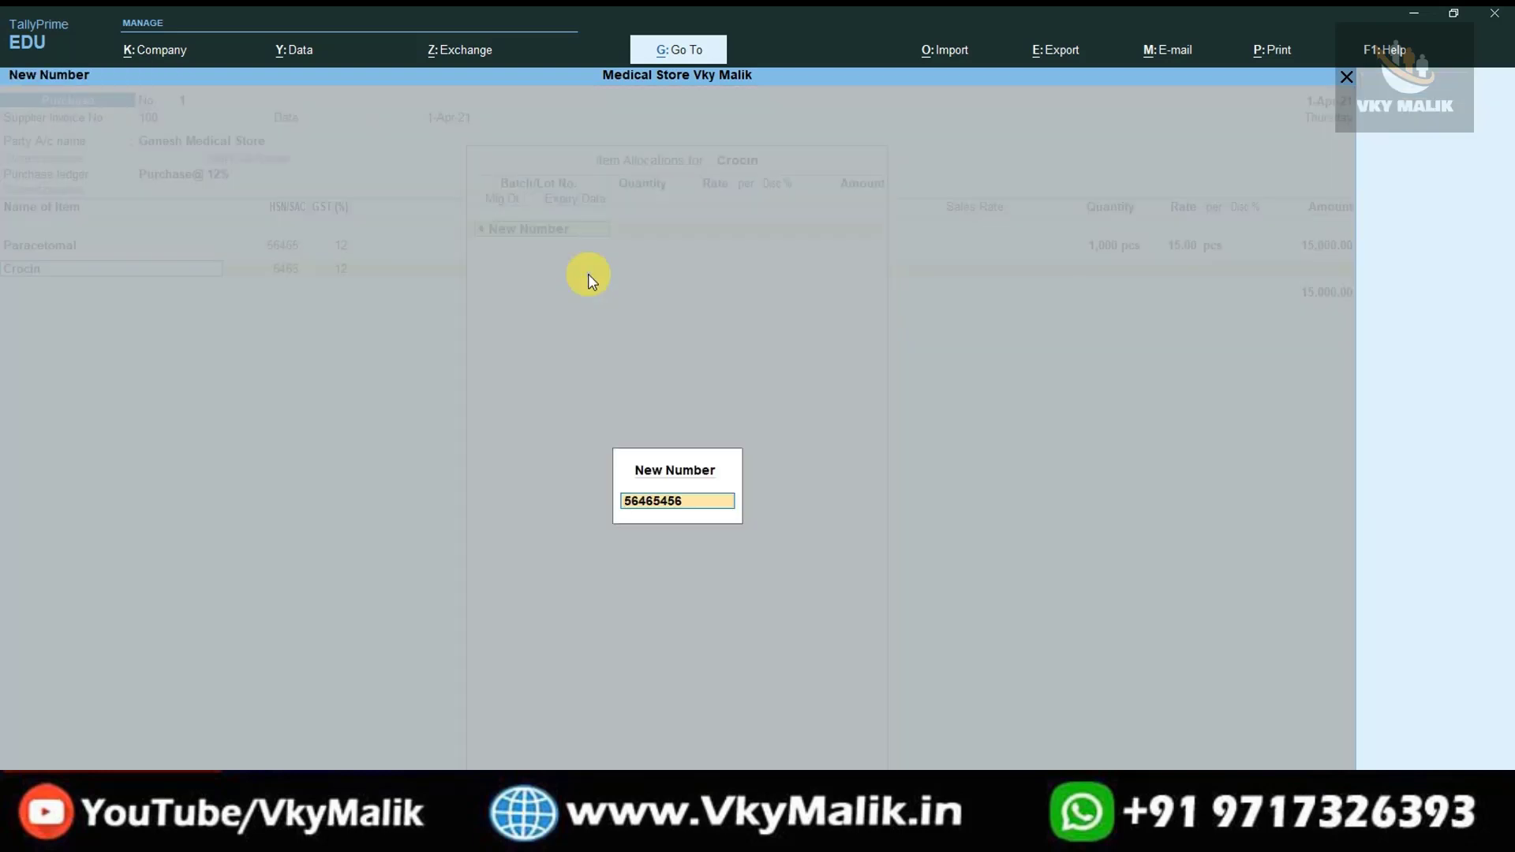
{"action": "key", "text": "Return"}
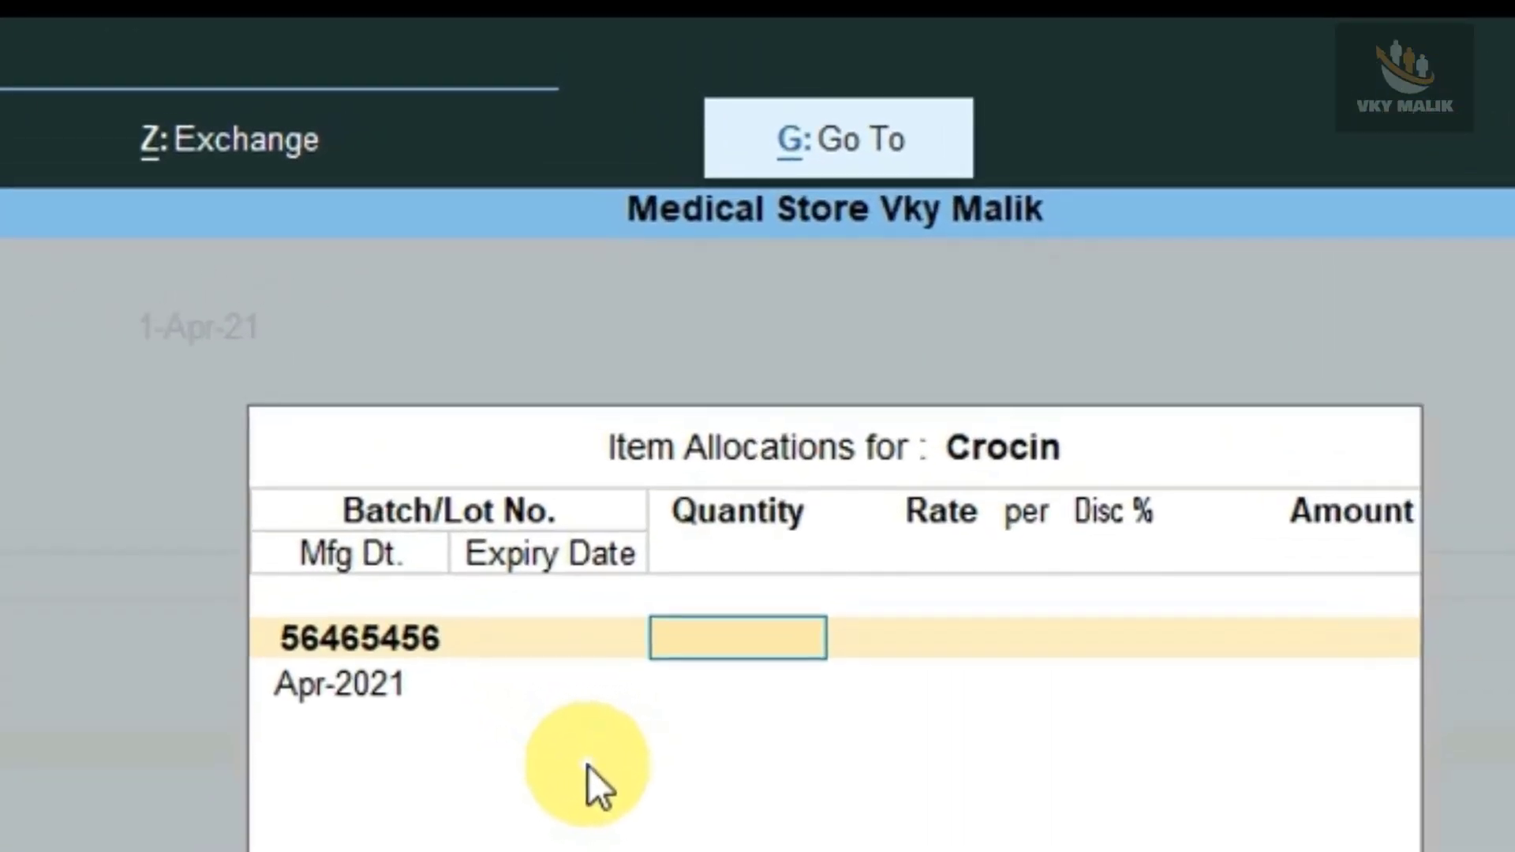
Step: Set the Crocin batch's quantity to 50,000 pcs at a rate of 5 per pcs
{"action": "type", "text": "50000"}
{"action": "key", "text": "Return"}
{"action": "type", "text": "5"}
{"action": "key", "text": "Return"}
{"action": "key", "text": "Return"}
{"action": "key", "text": "Return"}
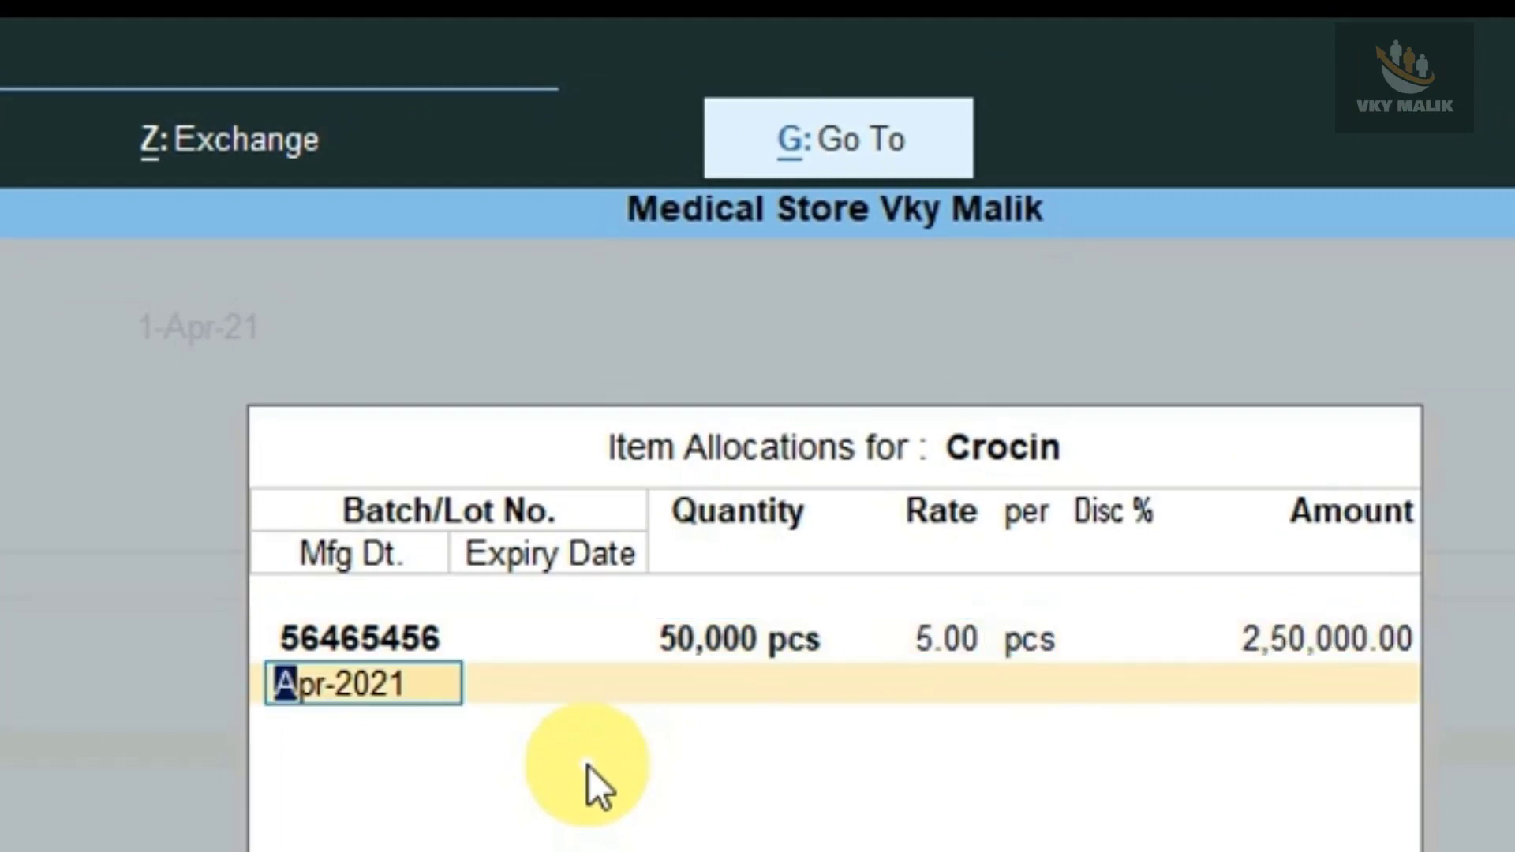
Step: Keep Apr-2021 as the Crocin batch's manufacturing date, set its expiry date to 2-Jul-21 and complete the item line
{"action": "key", "text": "Return"}
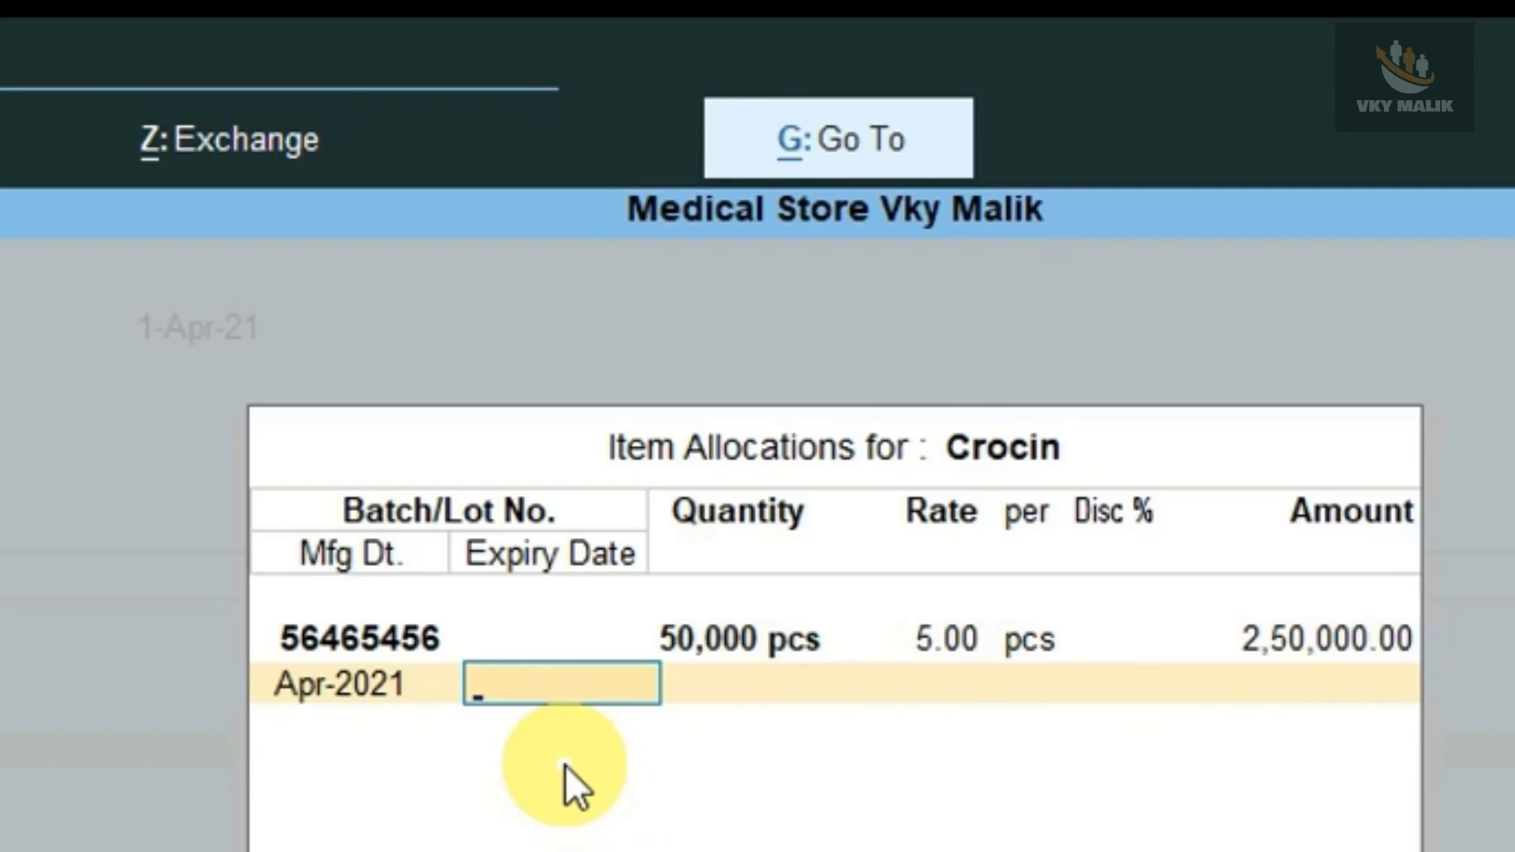
{"action": "type", "text": "2.7"}
{"action": "key", "text": "Return"}
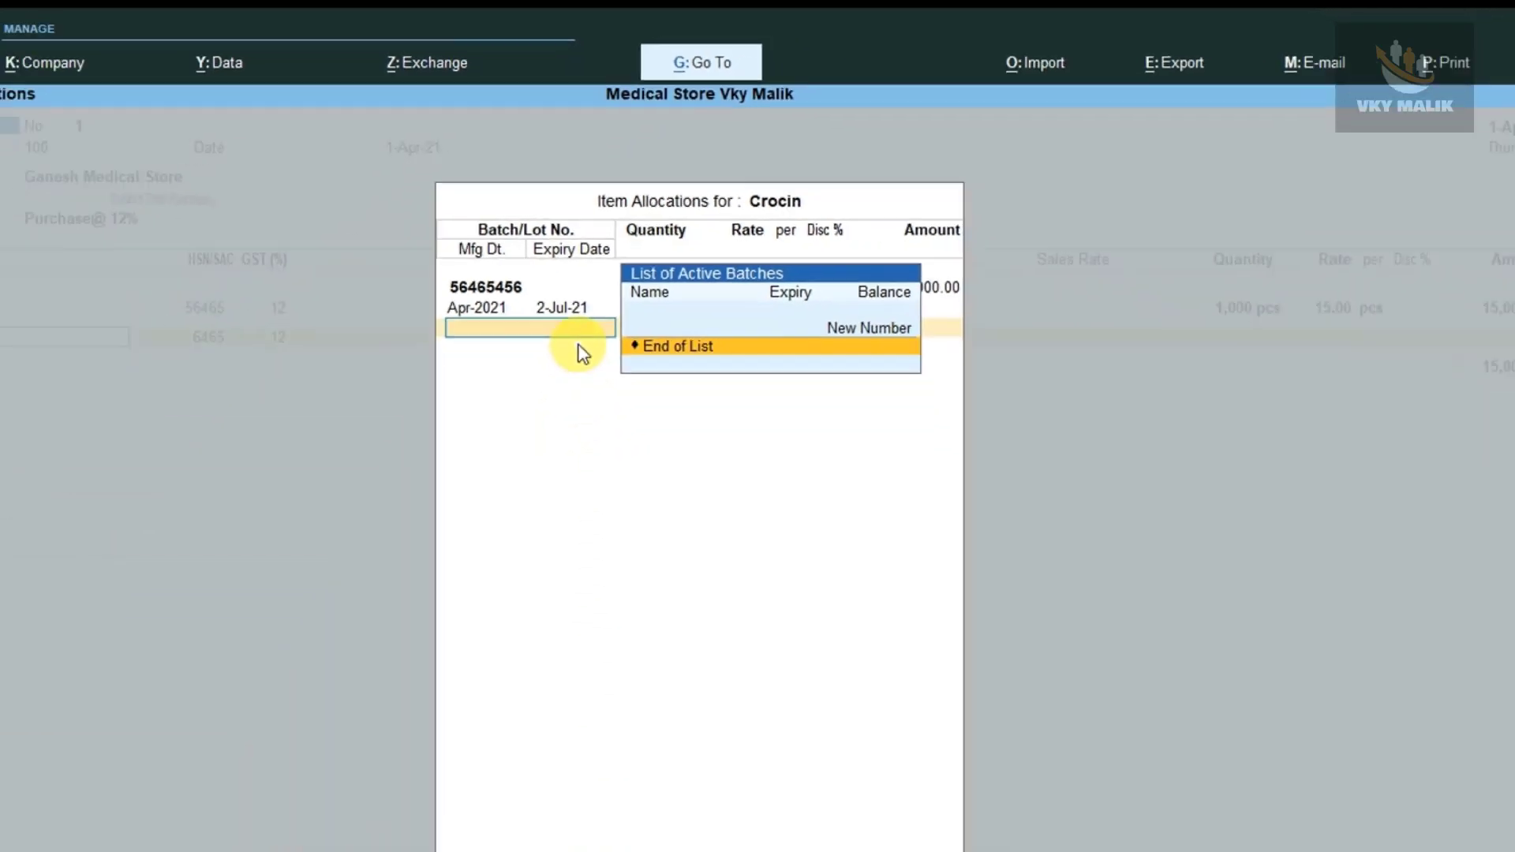
{"action": "key", "text": "Return"}
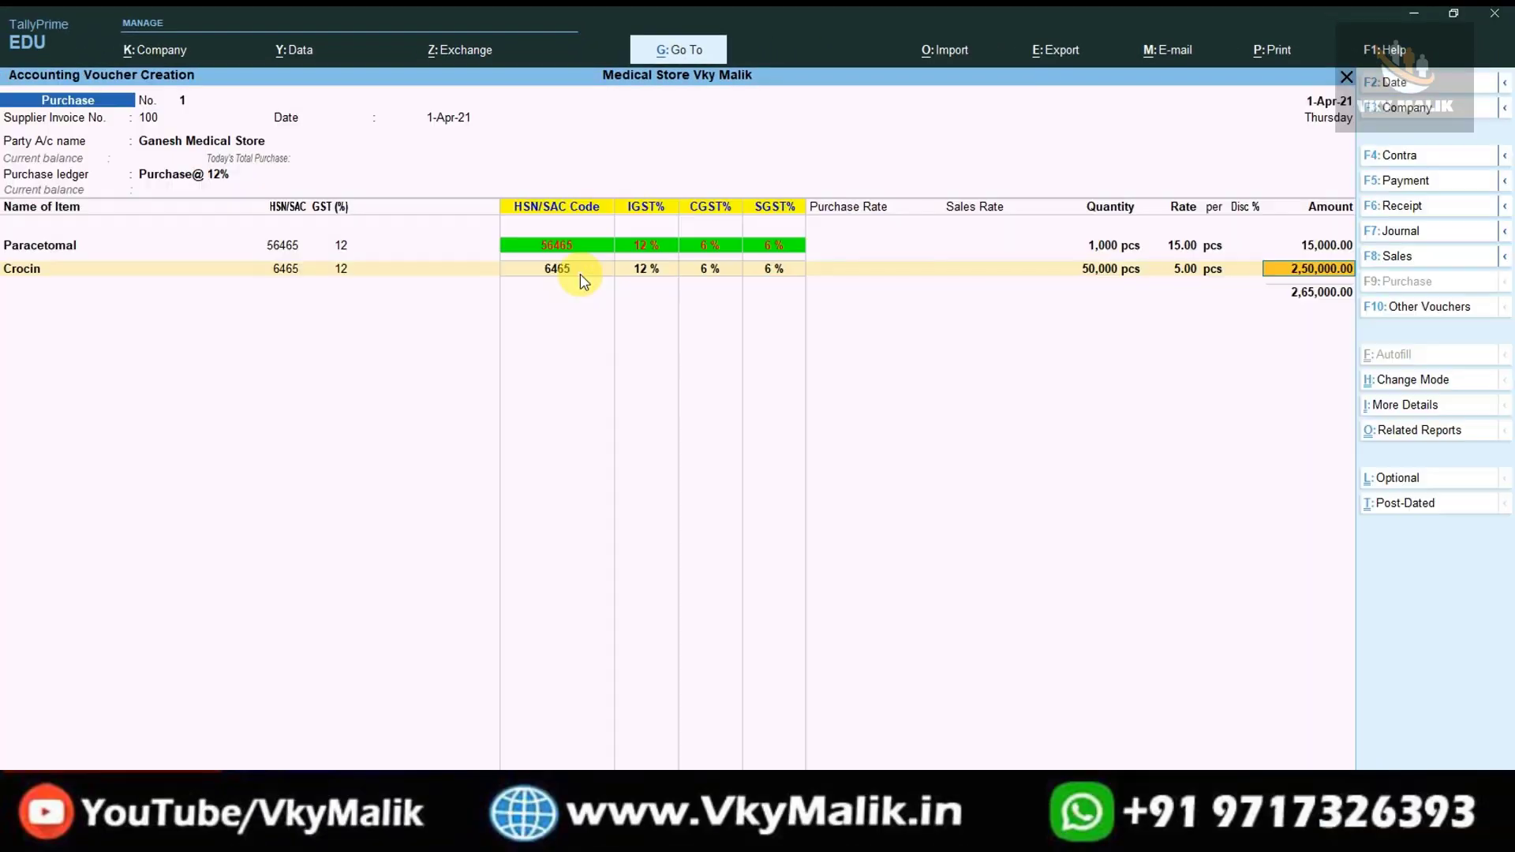
{"action": "key", "text": "Return"}
{"action": "key", "text": "Down"}
{"action": "key", "text": "Down"}
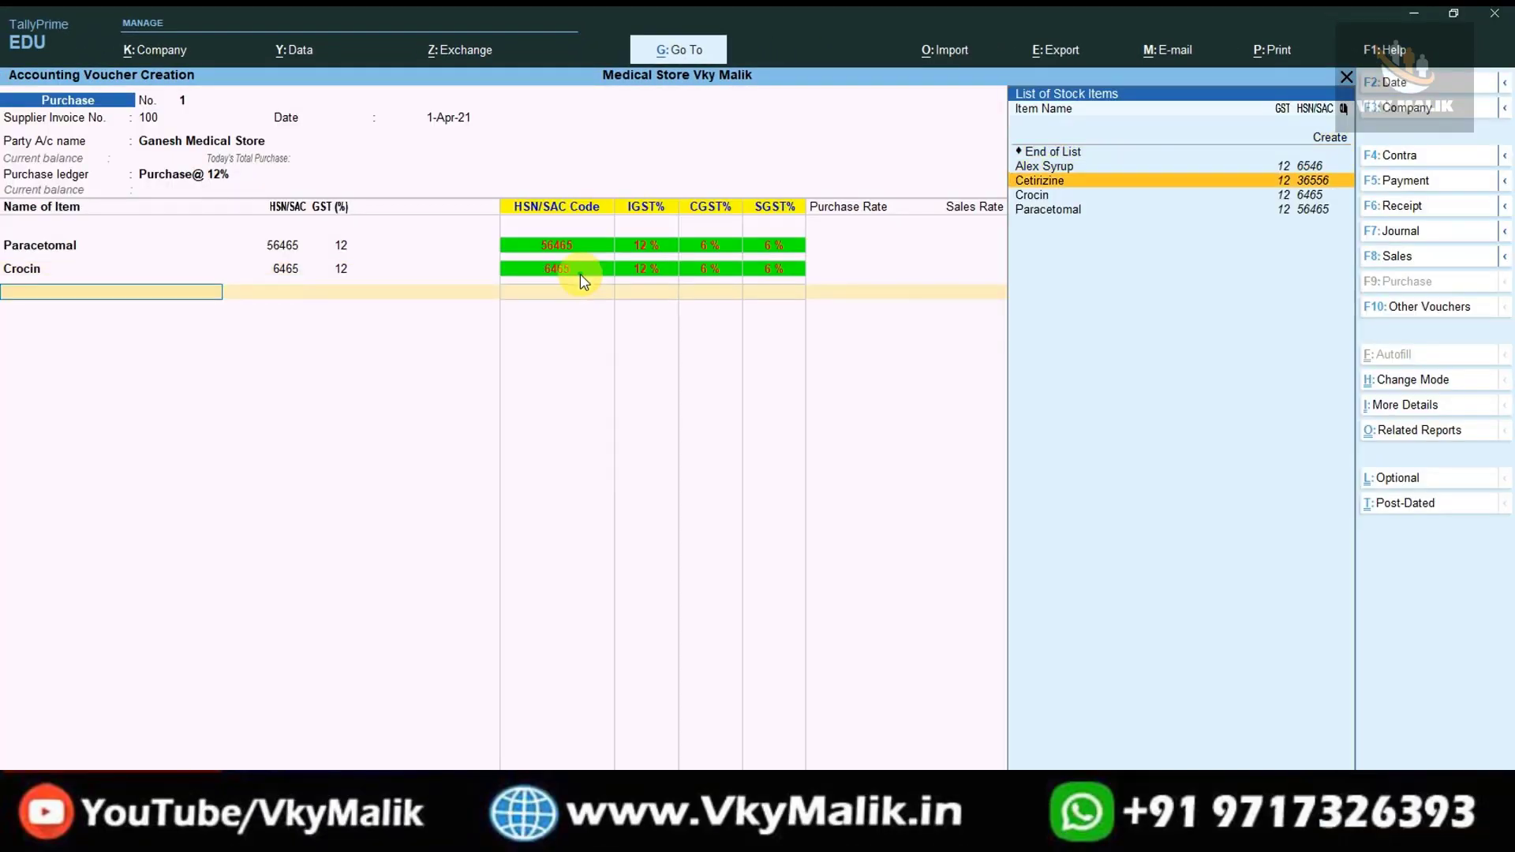
{"action": "key", "text": "Return"}
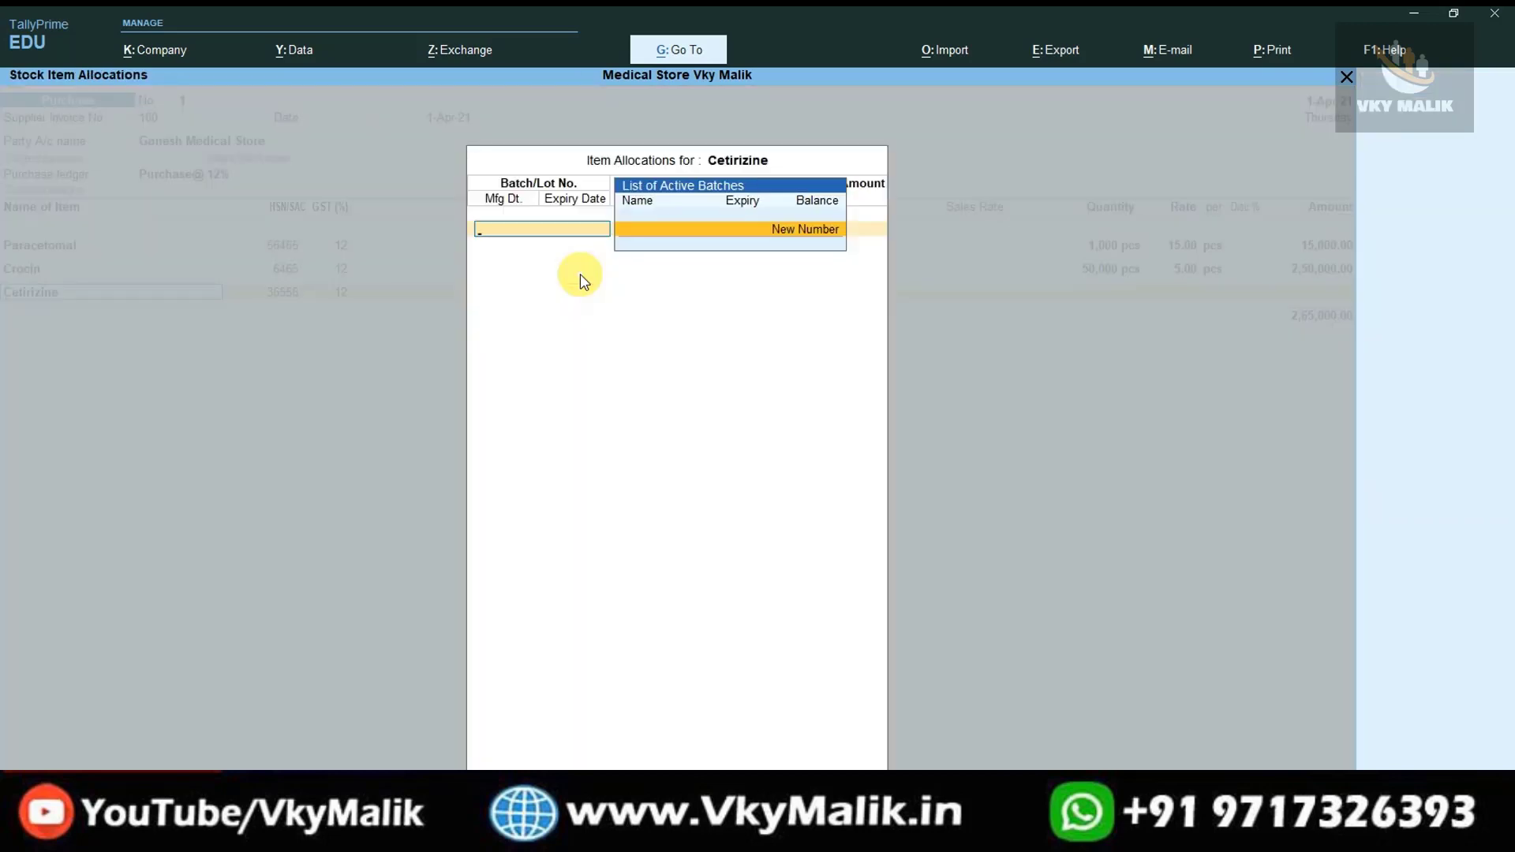
{"action": "key", "text": "Return"}
{"action": "type", "text": "65465465465"}
{"action": "key", "text": "Return"}
{"action": "key", "text": "Return"}
{"action": "key", "text": "Return"}
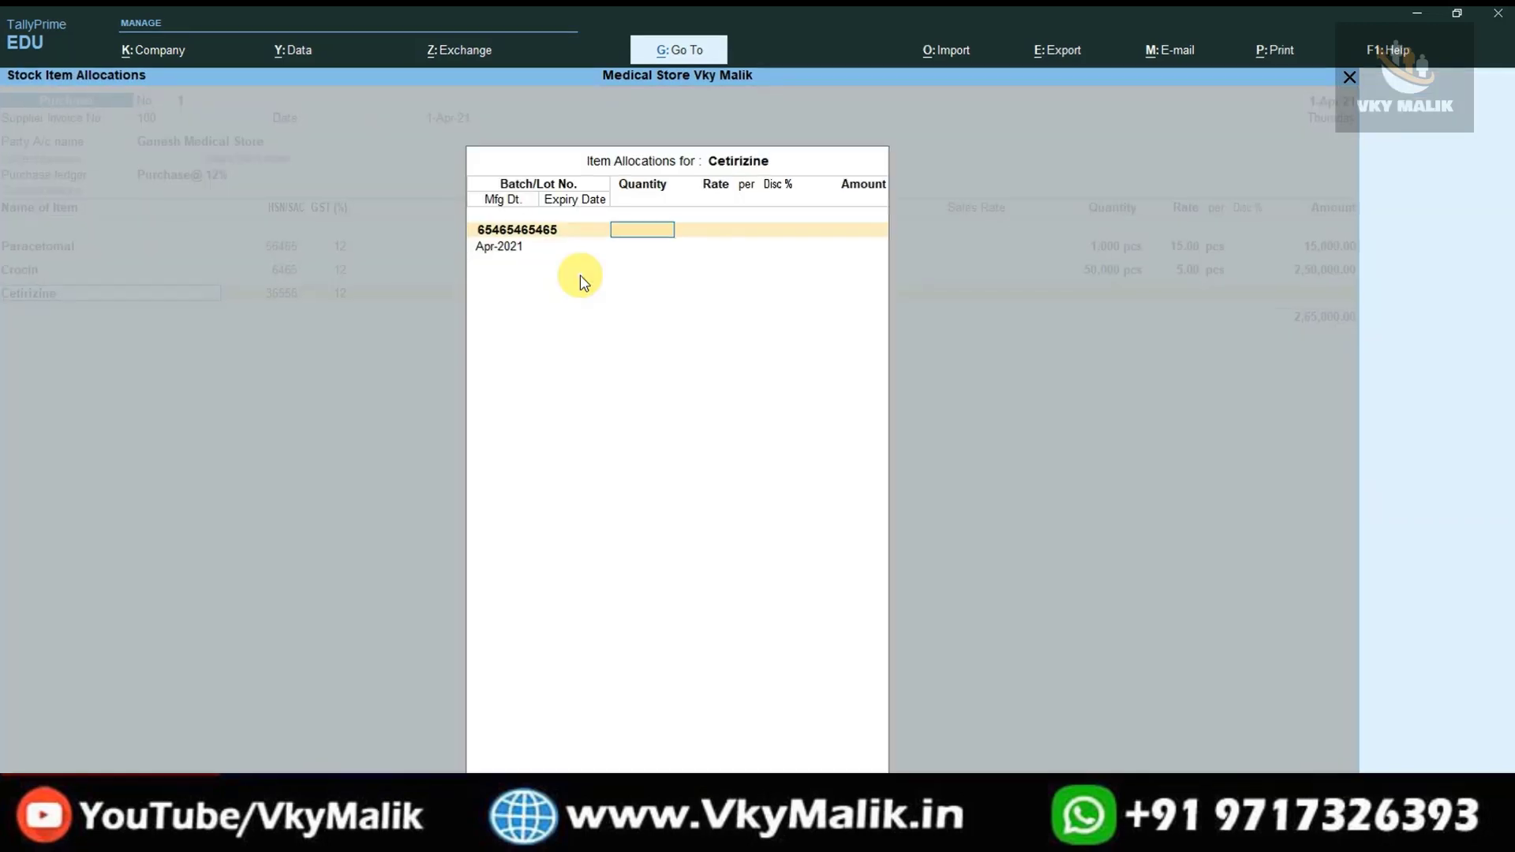
Step: Set the Cetirizine batch's quantity to 15,200 pcs at a rate of 2 per pcs
{"action": "type", "text": "15200"}
{"action": "key", "text": "Return"}
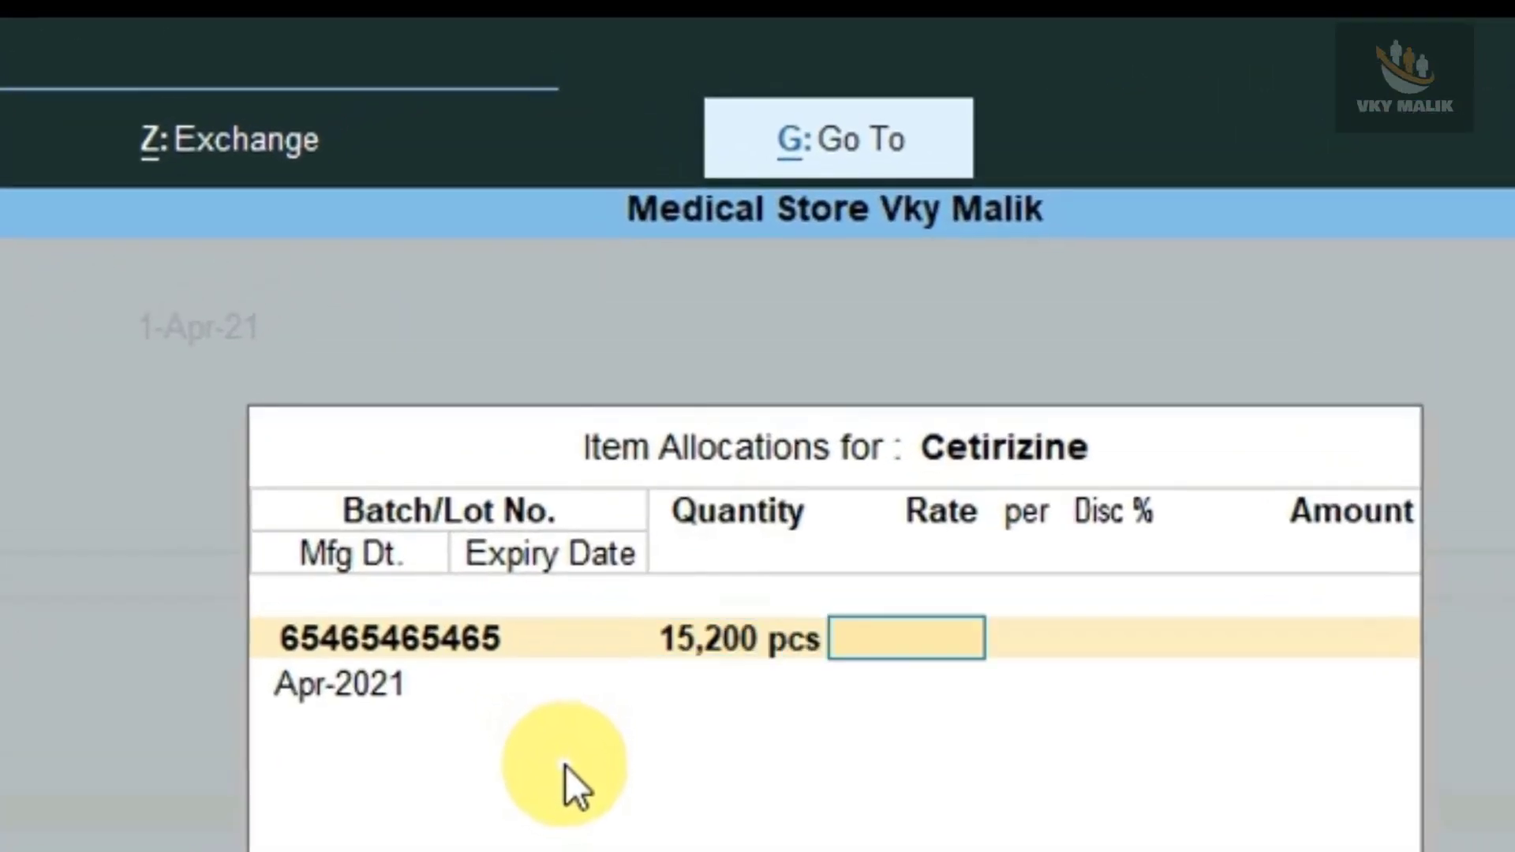
{"action": "type", "text": "2"}
{"action": "key", "text": "Return"}
{"action": "key", "text": "Return"}
{"action": "key", "text": "Return"}
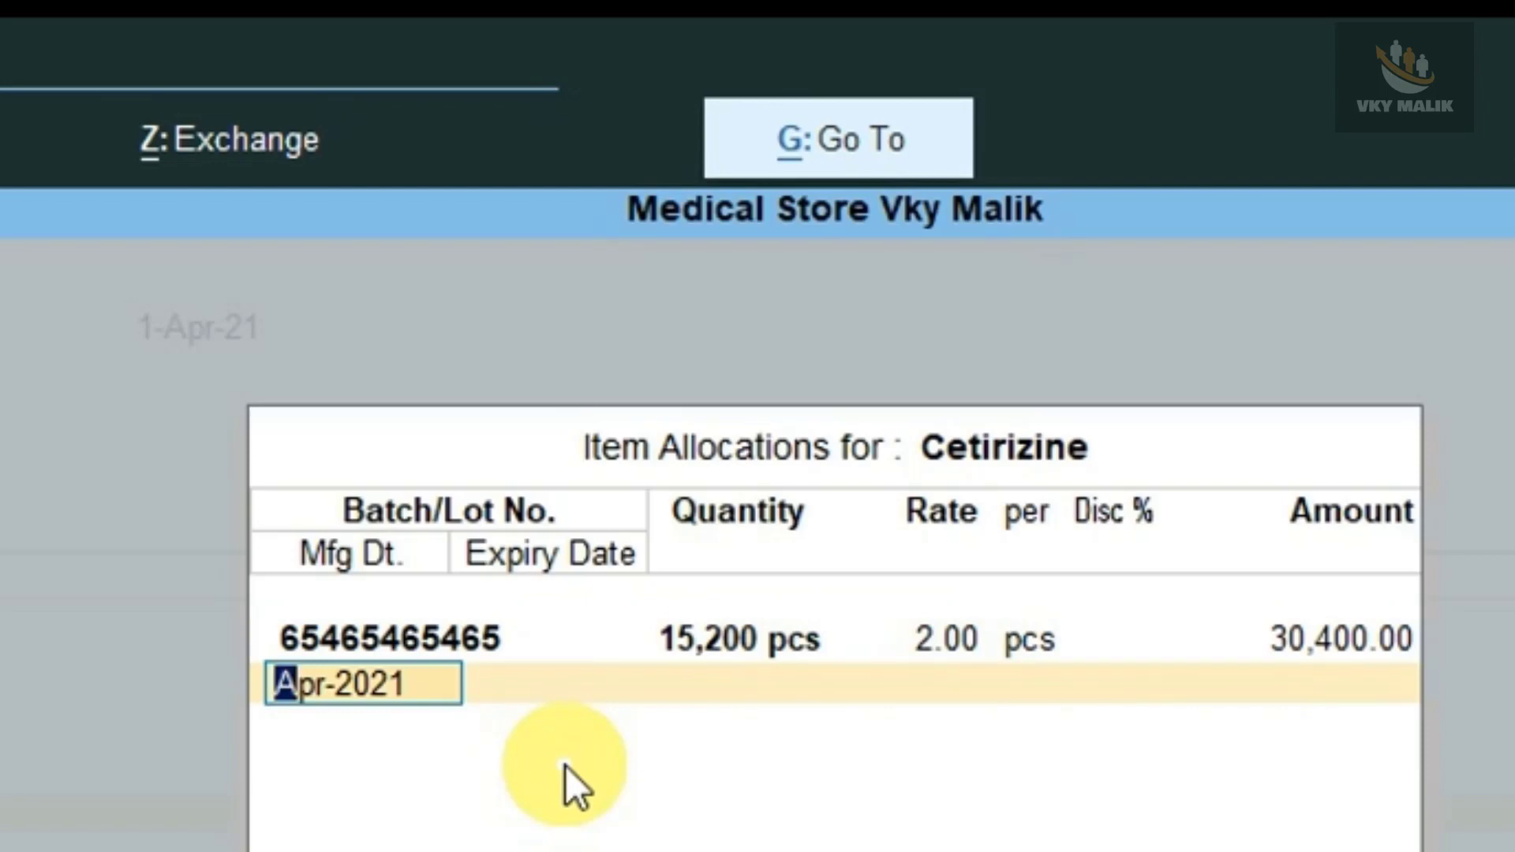
Step: Keep Apr-2021 as the Cetirizine batch's manufacturing date, set its expiry date to 1-Aug-21 and complete the item line
{"action": "key", "text": "Return"}
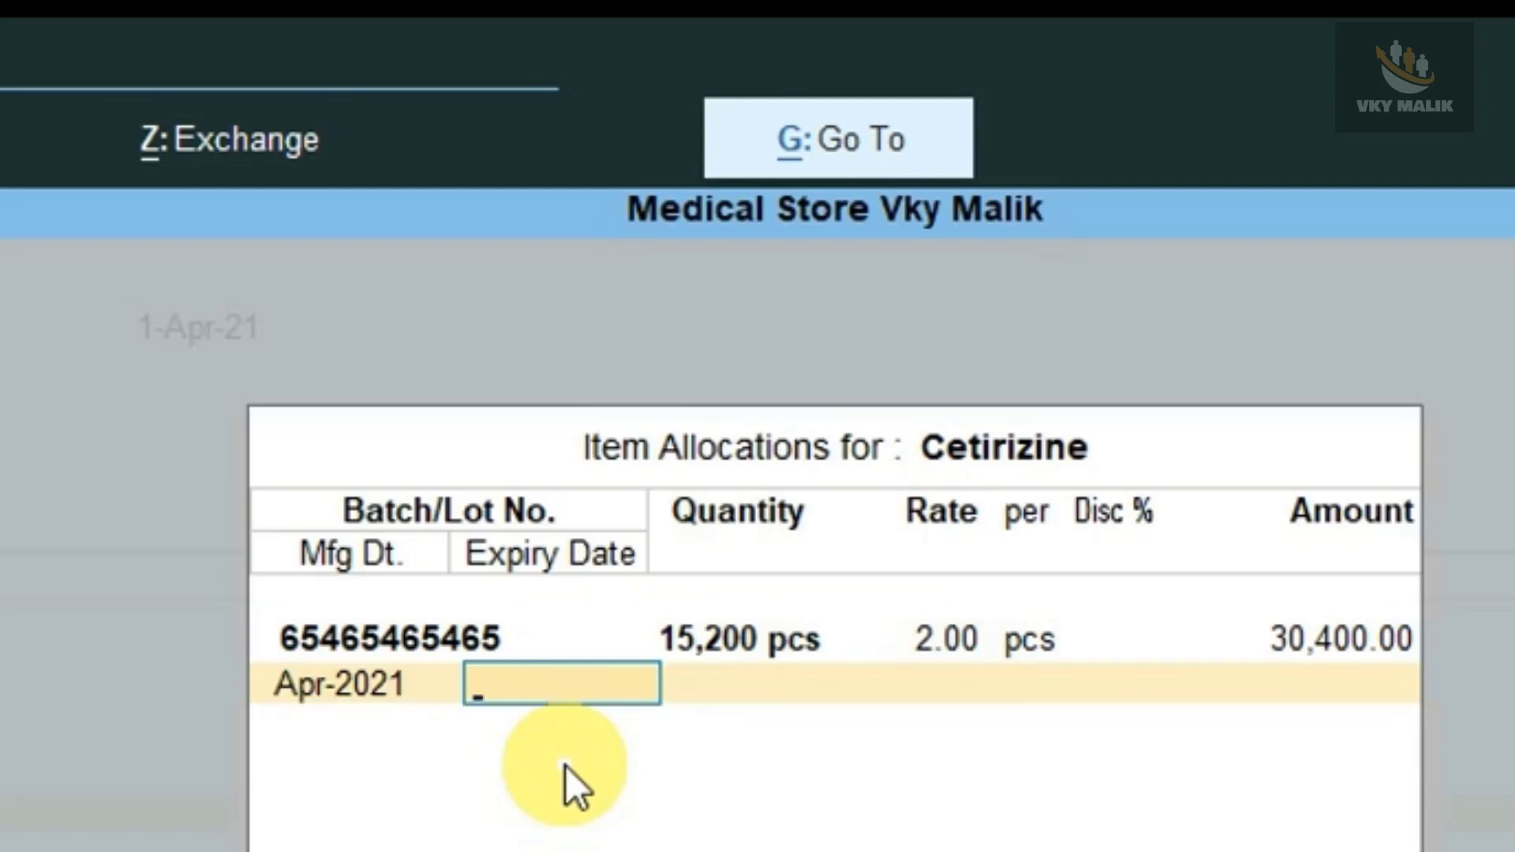
{"action": "type", "text": "1-8"}
{"action": "key", "text": "Return"}
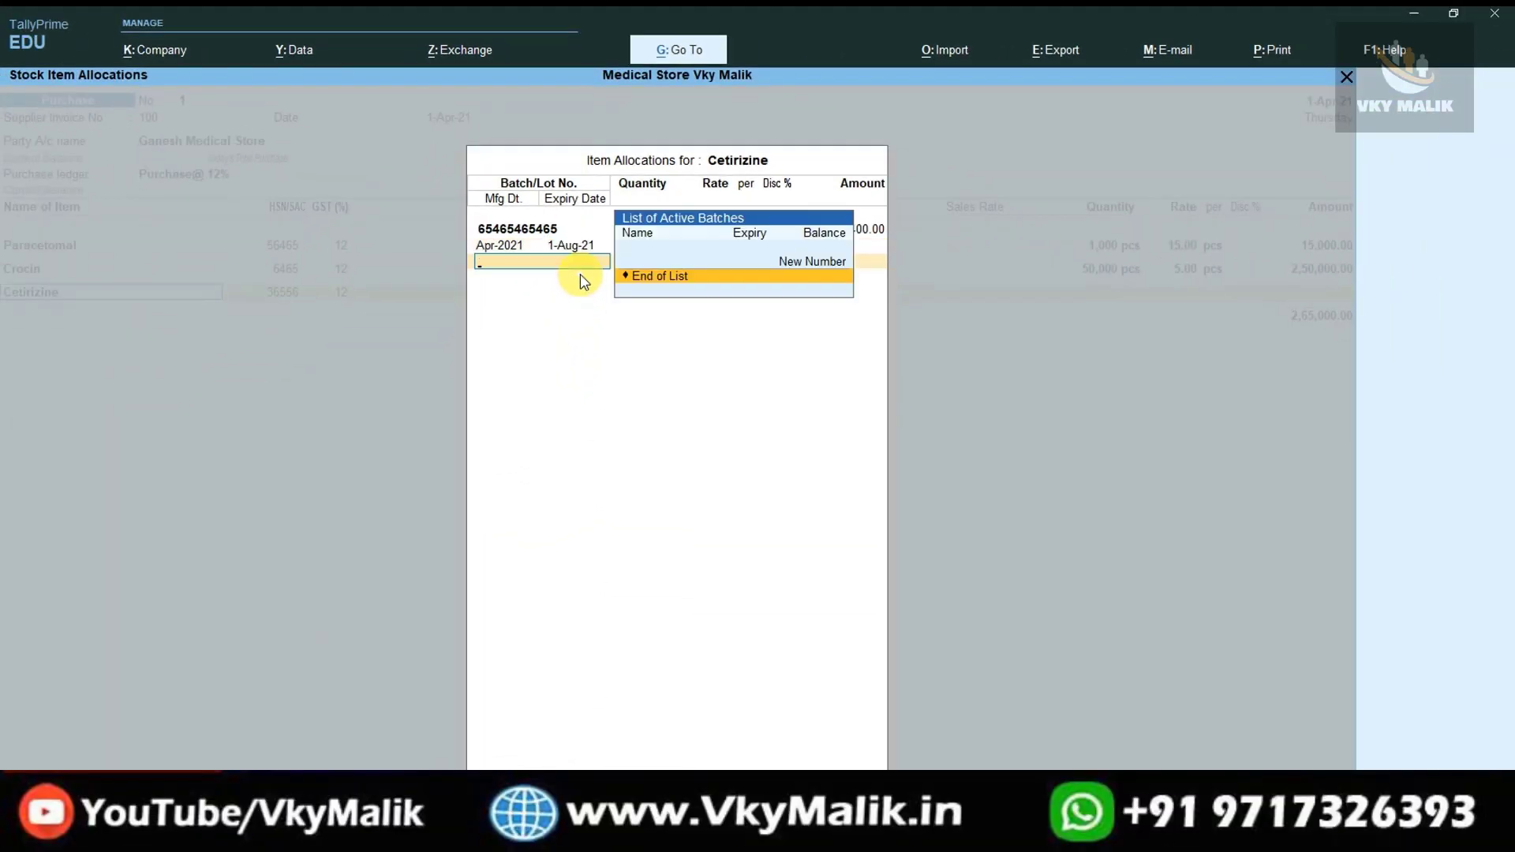
{"action": "key", "text": "Return"}
{"action": "key", "text": "Return"}
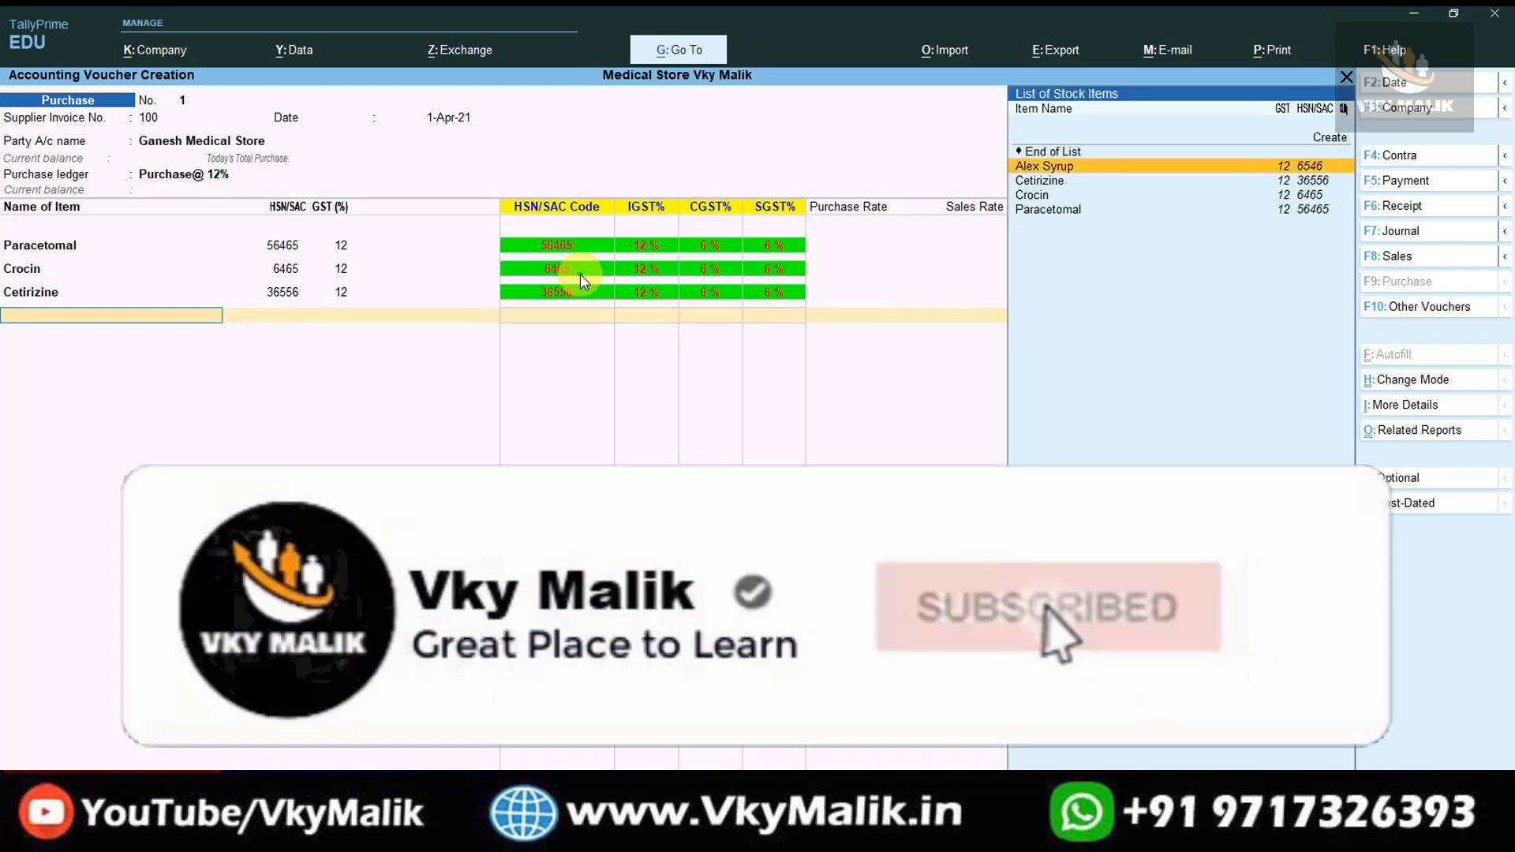
Step: Add Alex Syrup as the fourth purchase item and assign it the new batch number 65465465
{"action": "key", "text": "Return"}
{"action": "key", "text": "Return"}
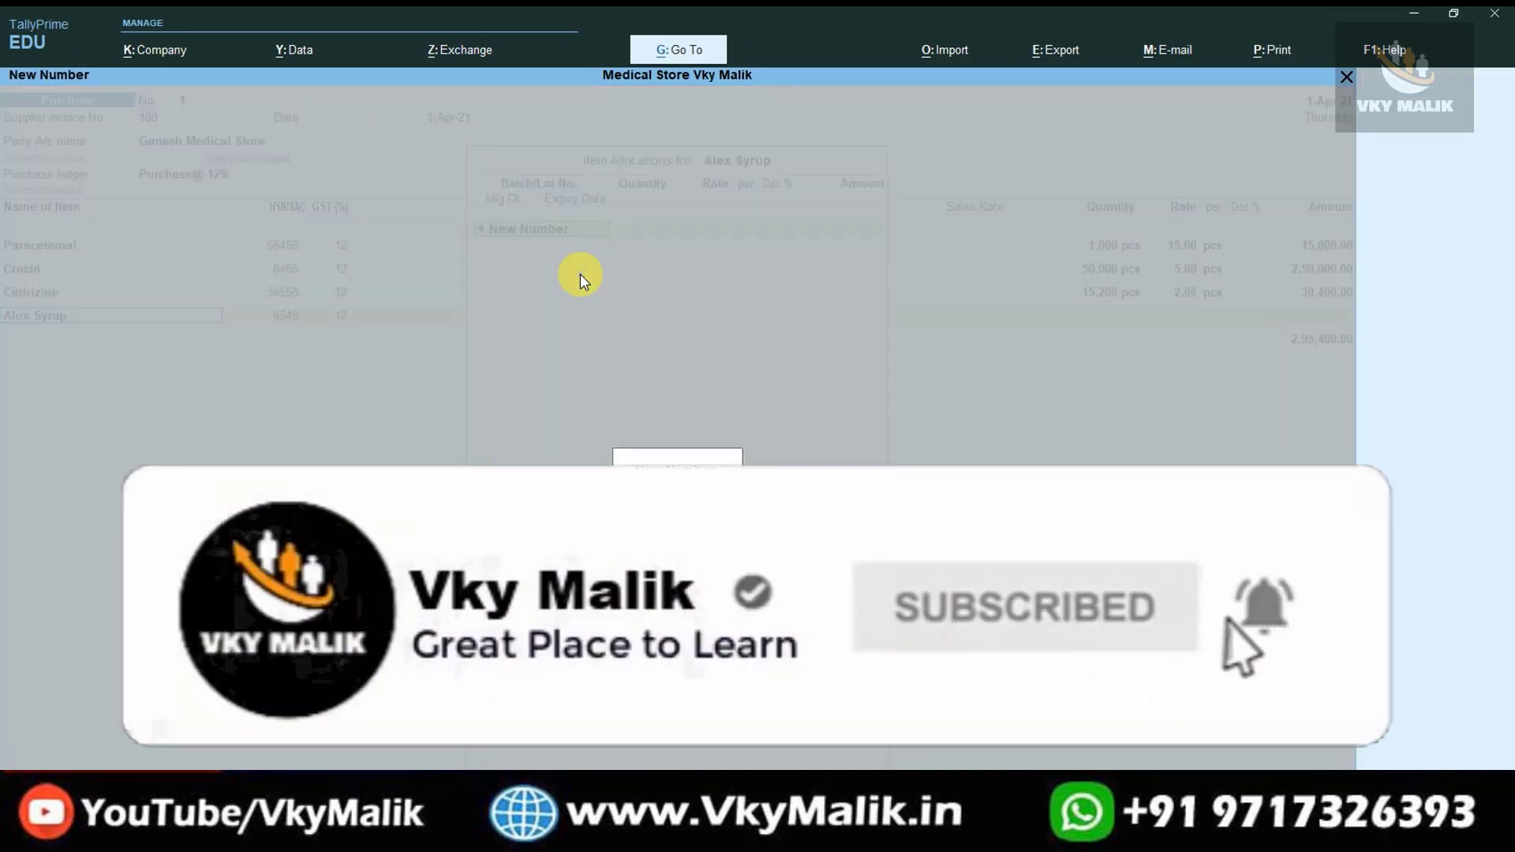
{"action": "type", "text": "65465465"}
{"action": "key", "text": "Return"}
{"action": "key", "text": "Return"}
{"action": "key", "text": "Return"}
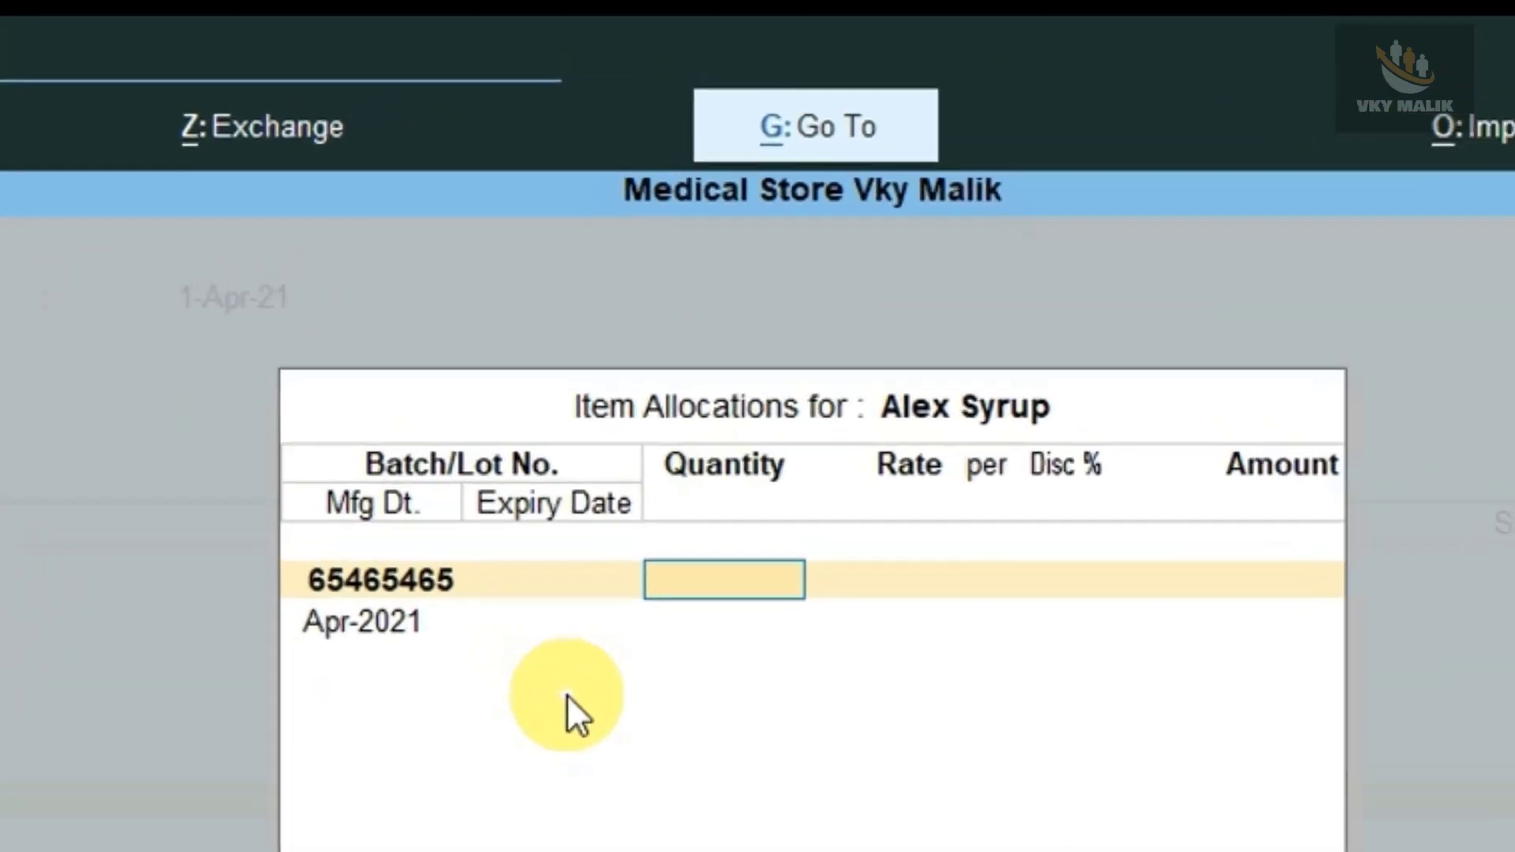
Step: Set the Alex Syrup batch's quantity to 1,500 pcs at a rate of 150 per pcs
{"action": "type", "text": "1,"}
{"action": "type", "text": "500"}
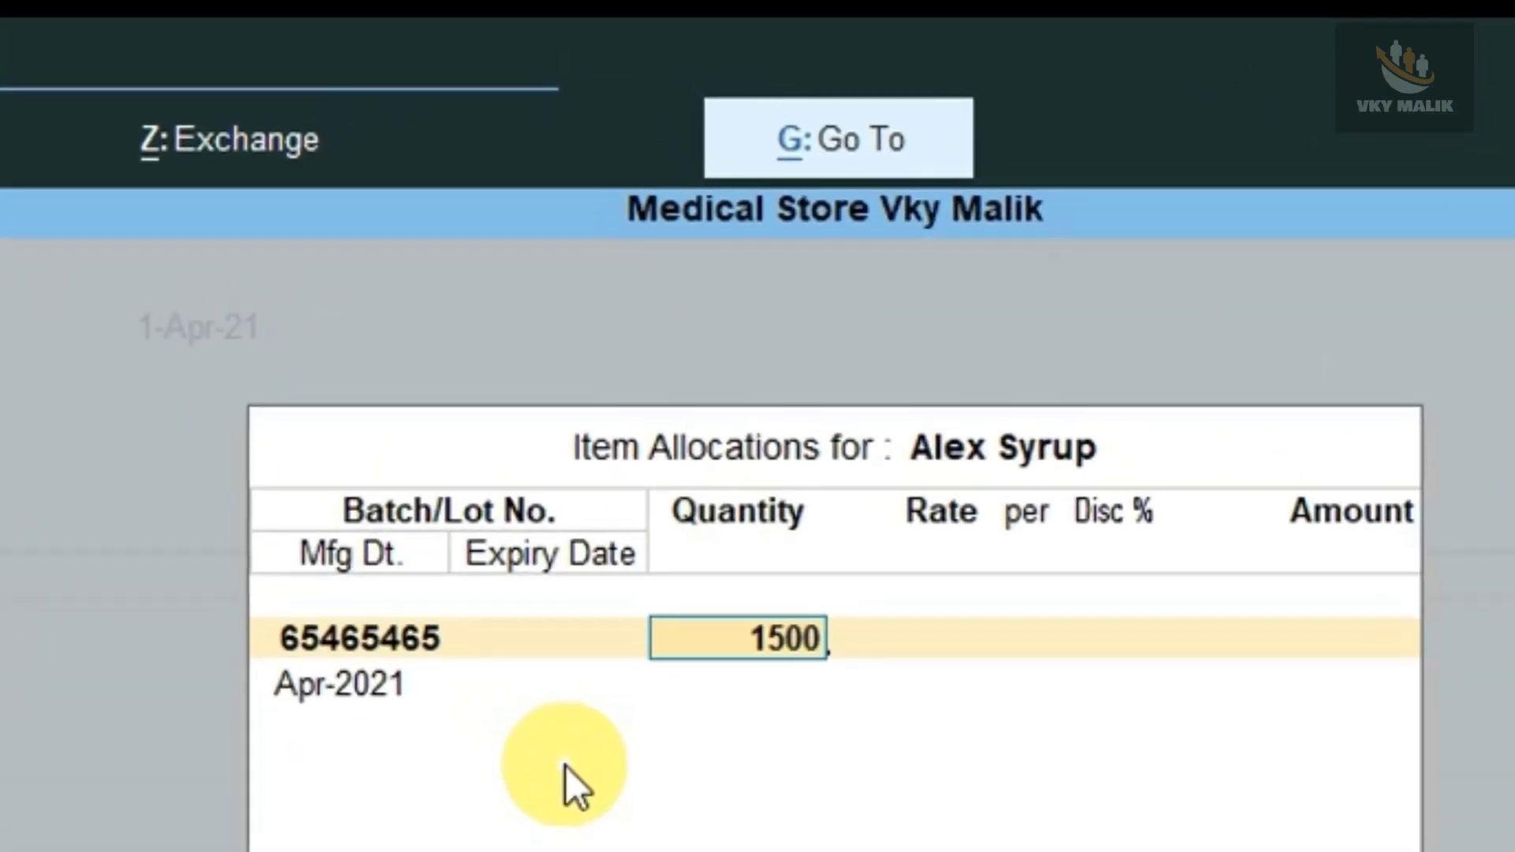
{"action": "key", "text": "Return"}
{"action": "type", "text": "15"}
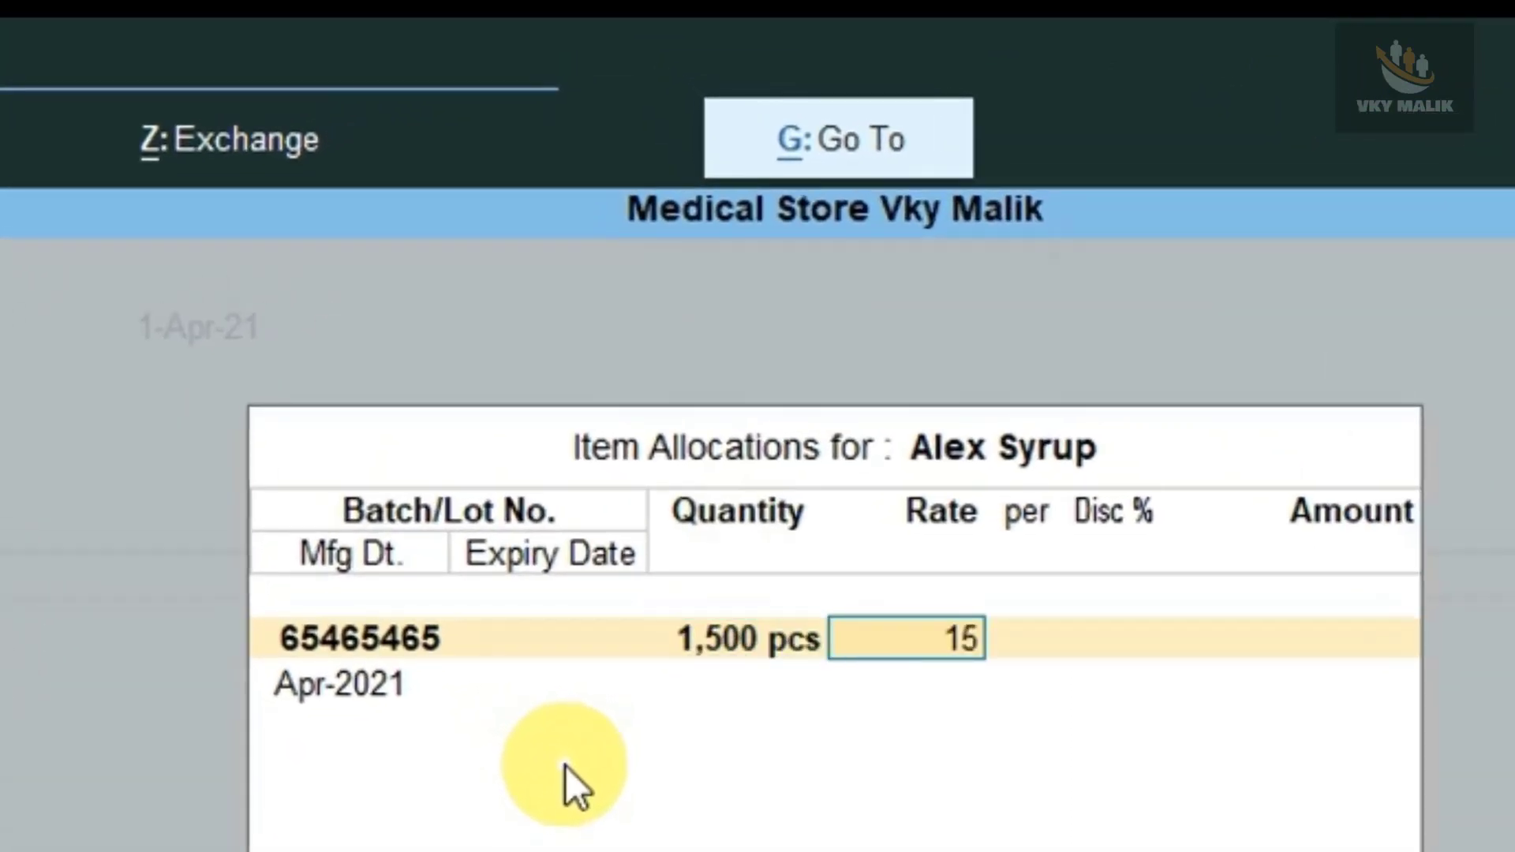
{"action": "type", "text": "0"}
{"action": "key", "text": "Return"}
{"action": "key", "text": "Return"}
{"action": "key", "text": "Return"}
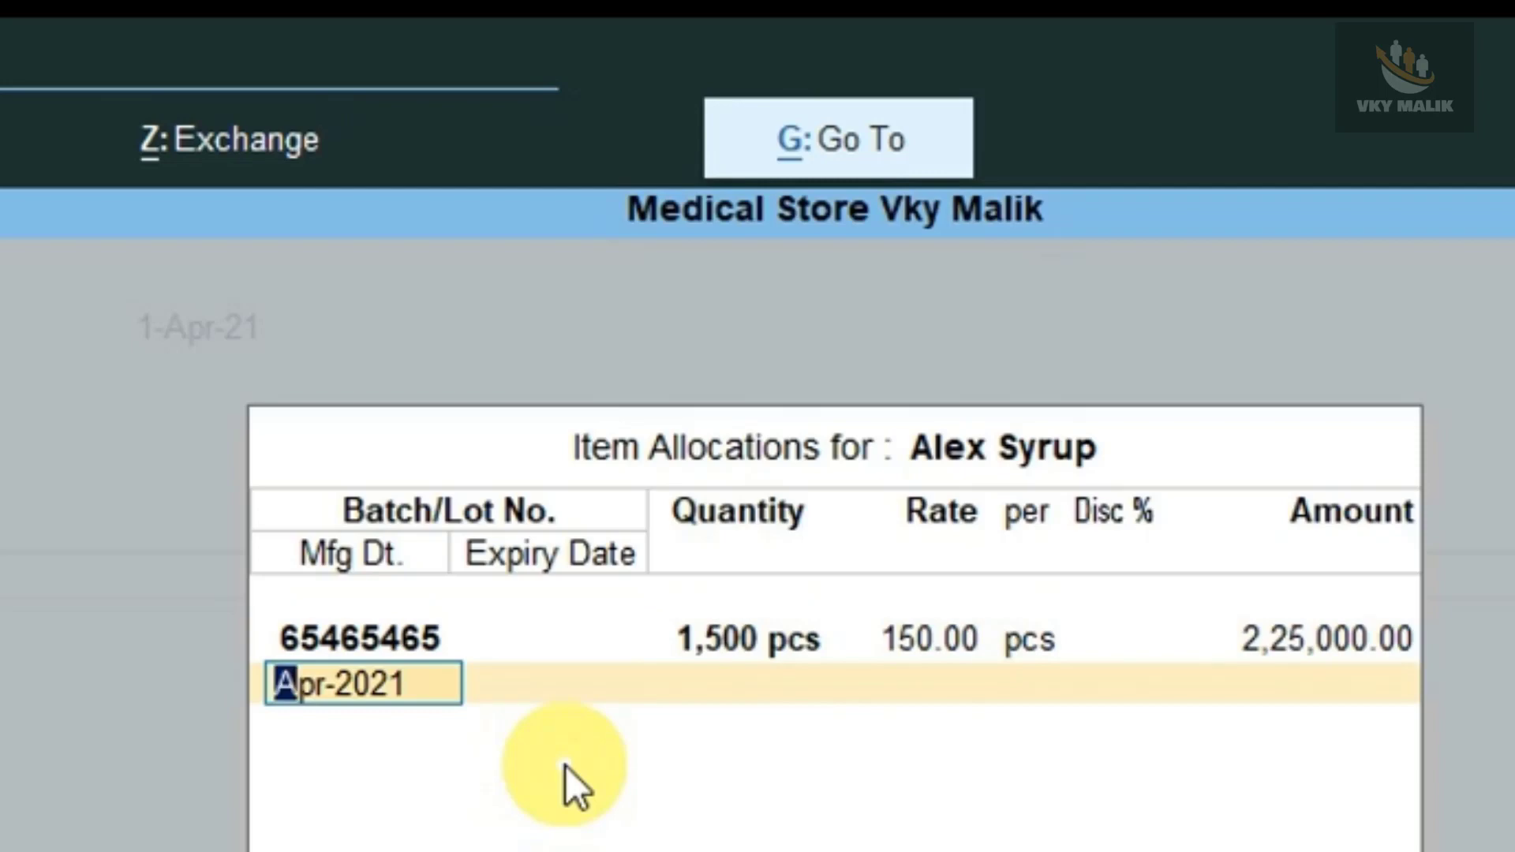
Step: Keep Apr-2021 as the Alex Syrup batch's manufacturing date, set its expiry date to 1-Nov-21 and complete the item line
{"action": "key", "text": "Return"}
{"action": "type", "text": "1.11"}
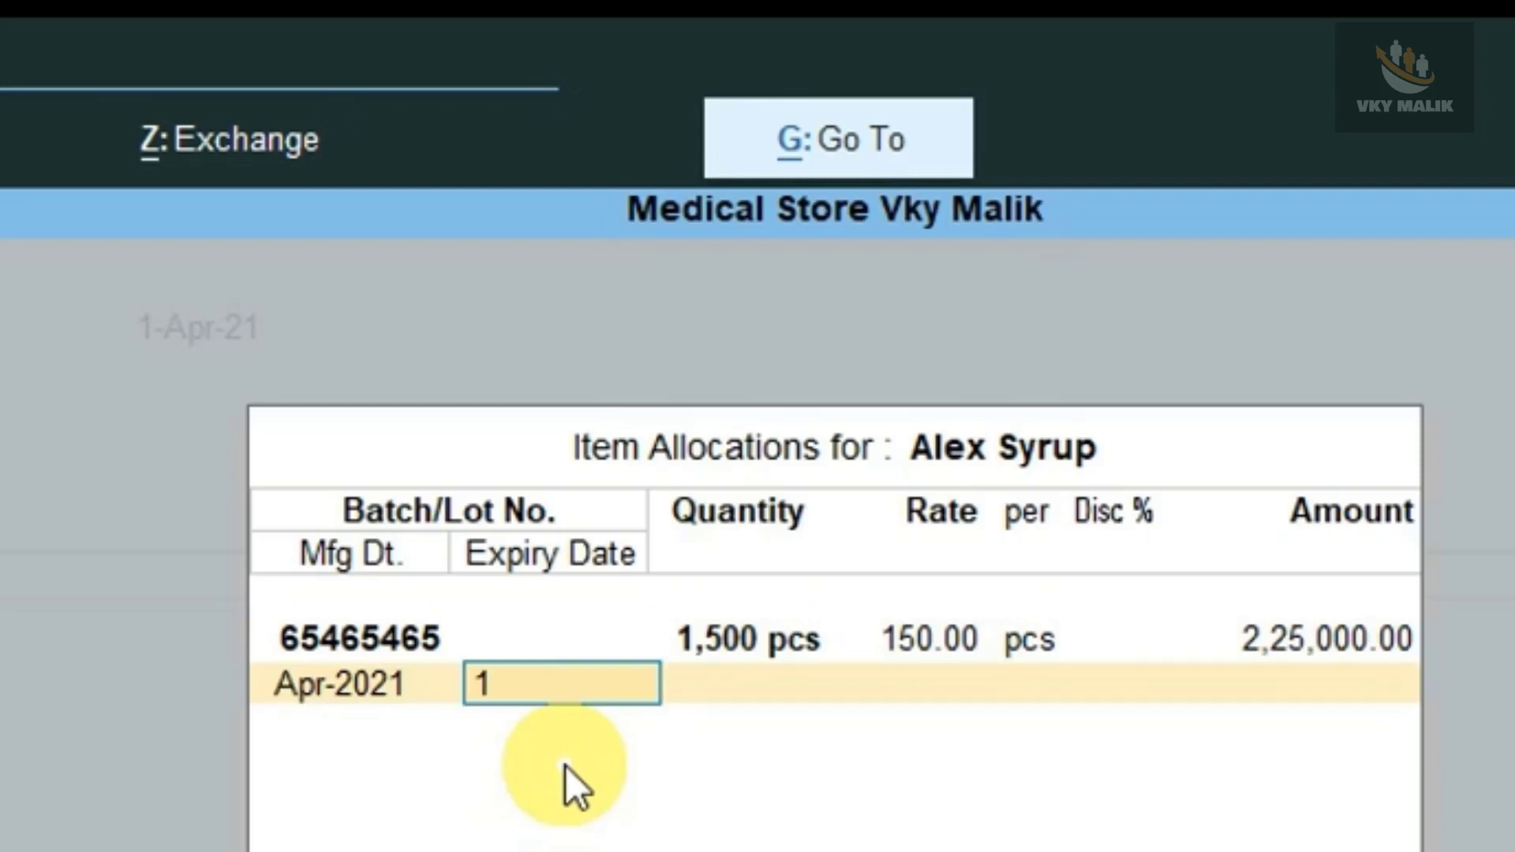
{"action": "key", "text": "Return"}
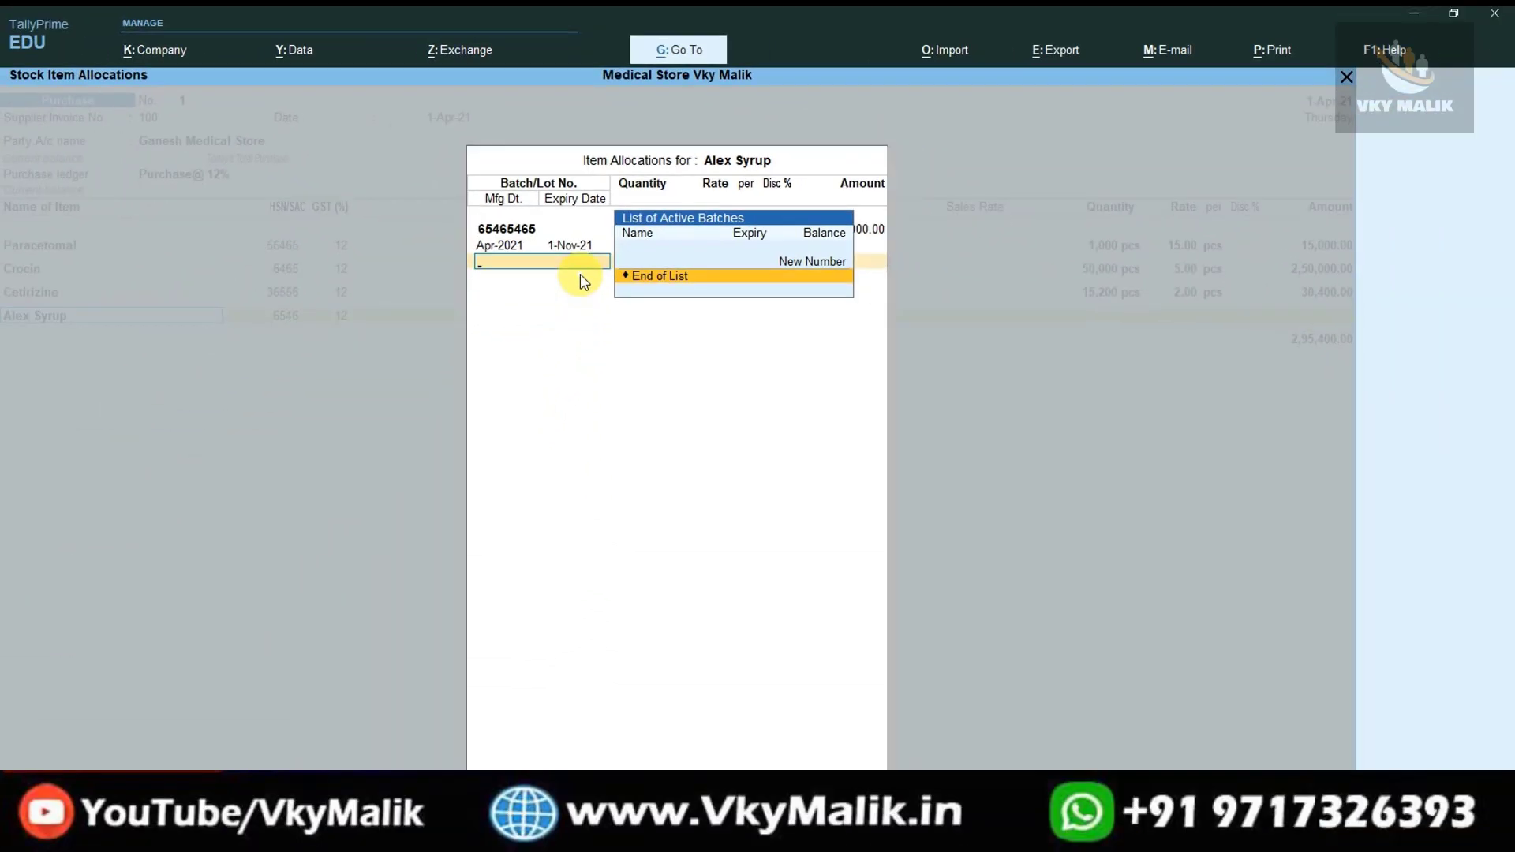
{"action": "key", "text": "Return"}
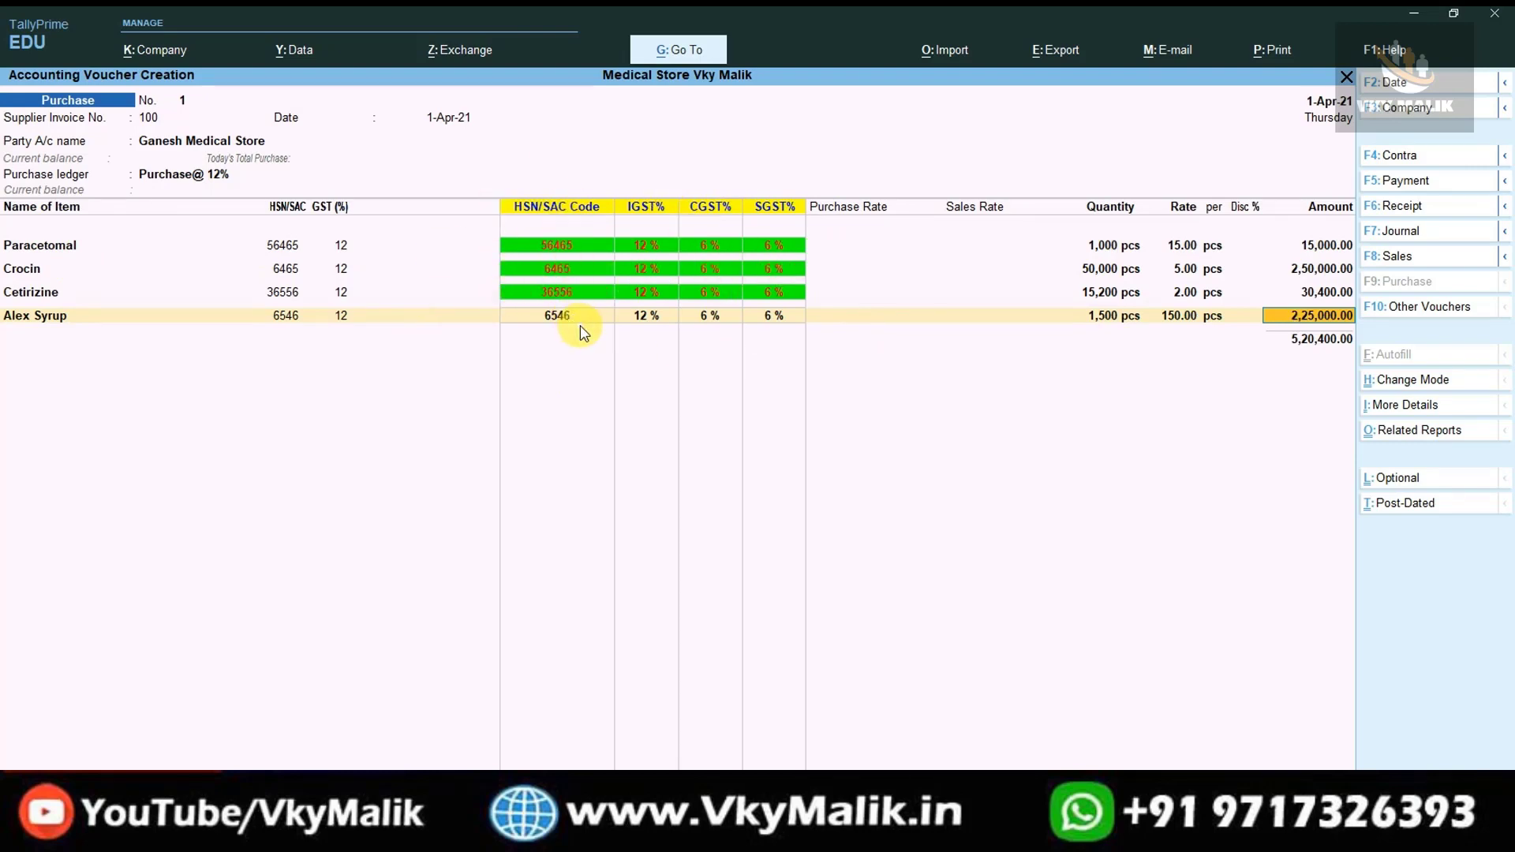
{"action": "key", "text": "Return"}
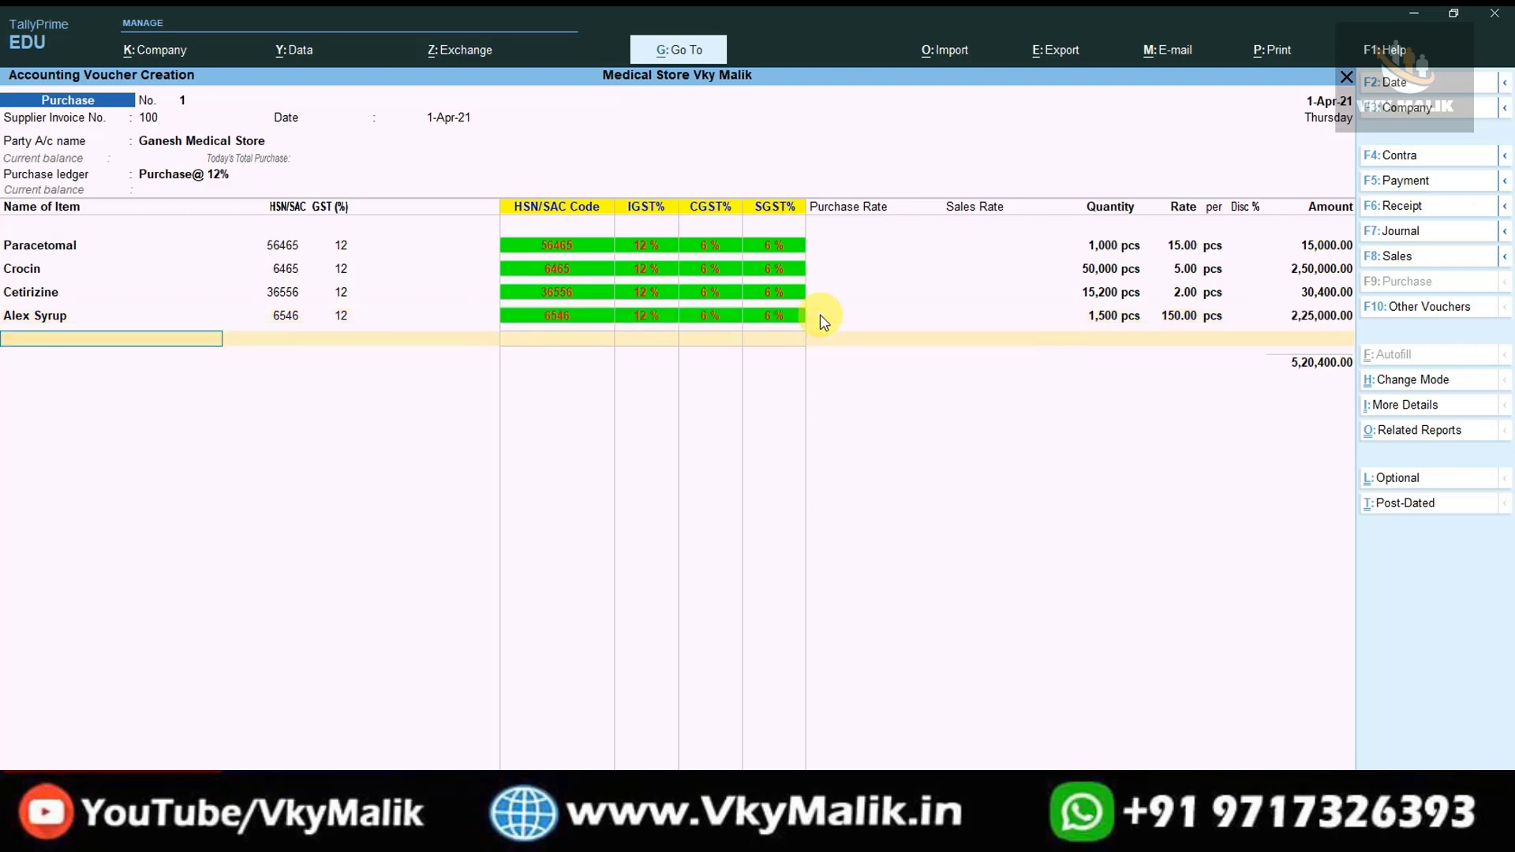
Step: Below the items, create and apply a CGST ledger under Duties & Taxes with duty type GST and tax type Central Tax
{"action": "key", "text": "Return"}
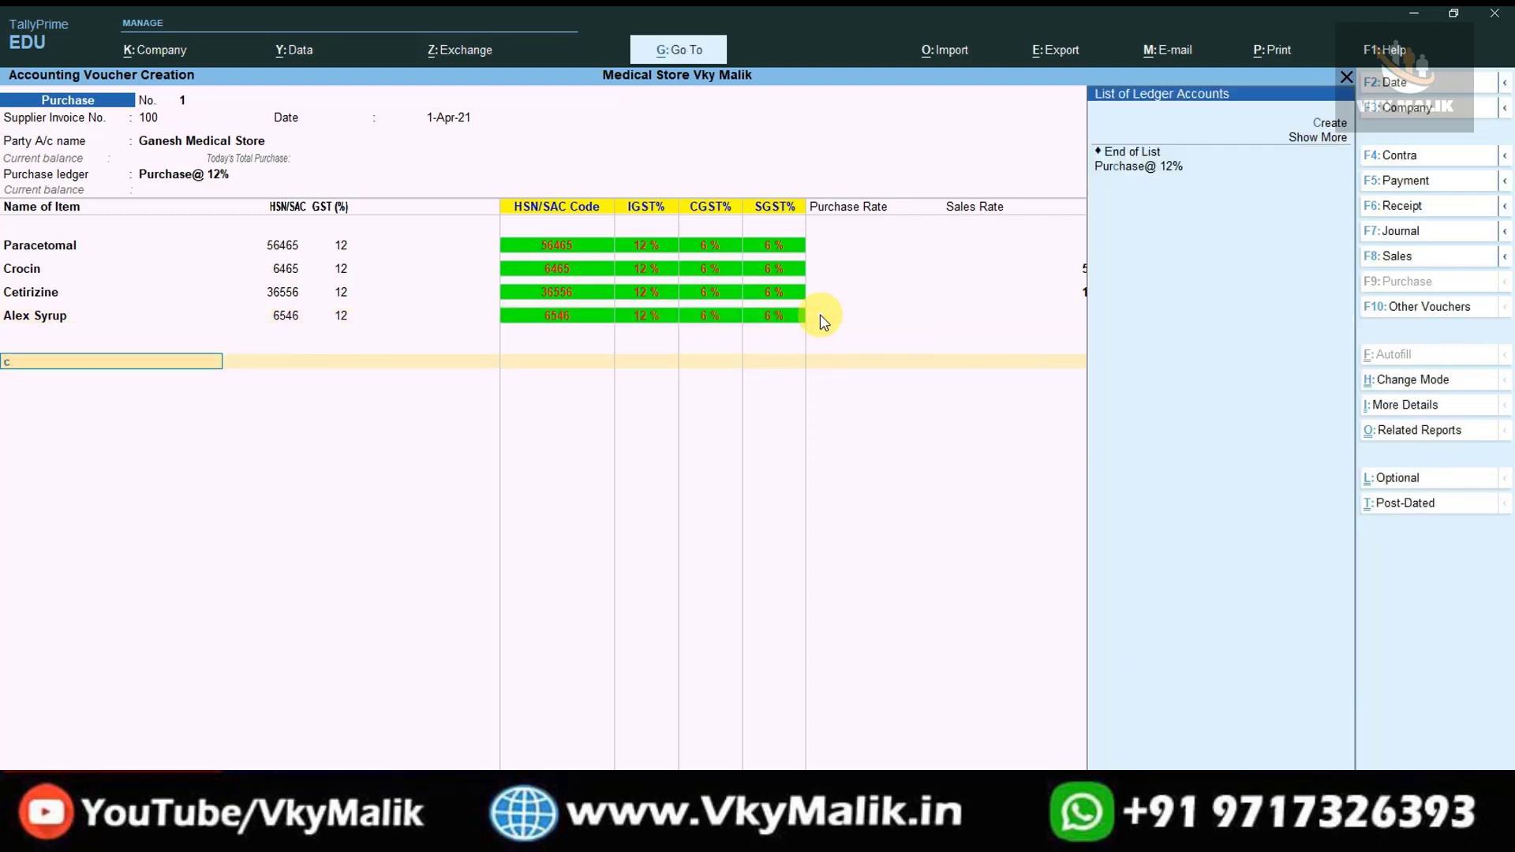
{"action": "key", "text": "alt+c"}
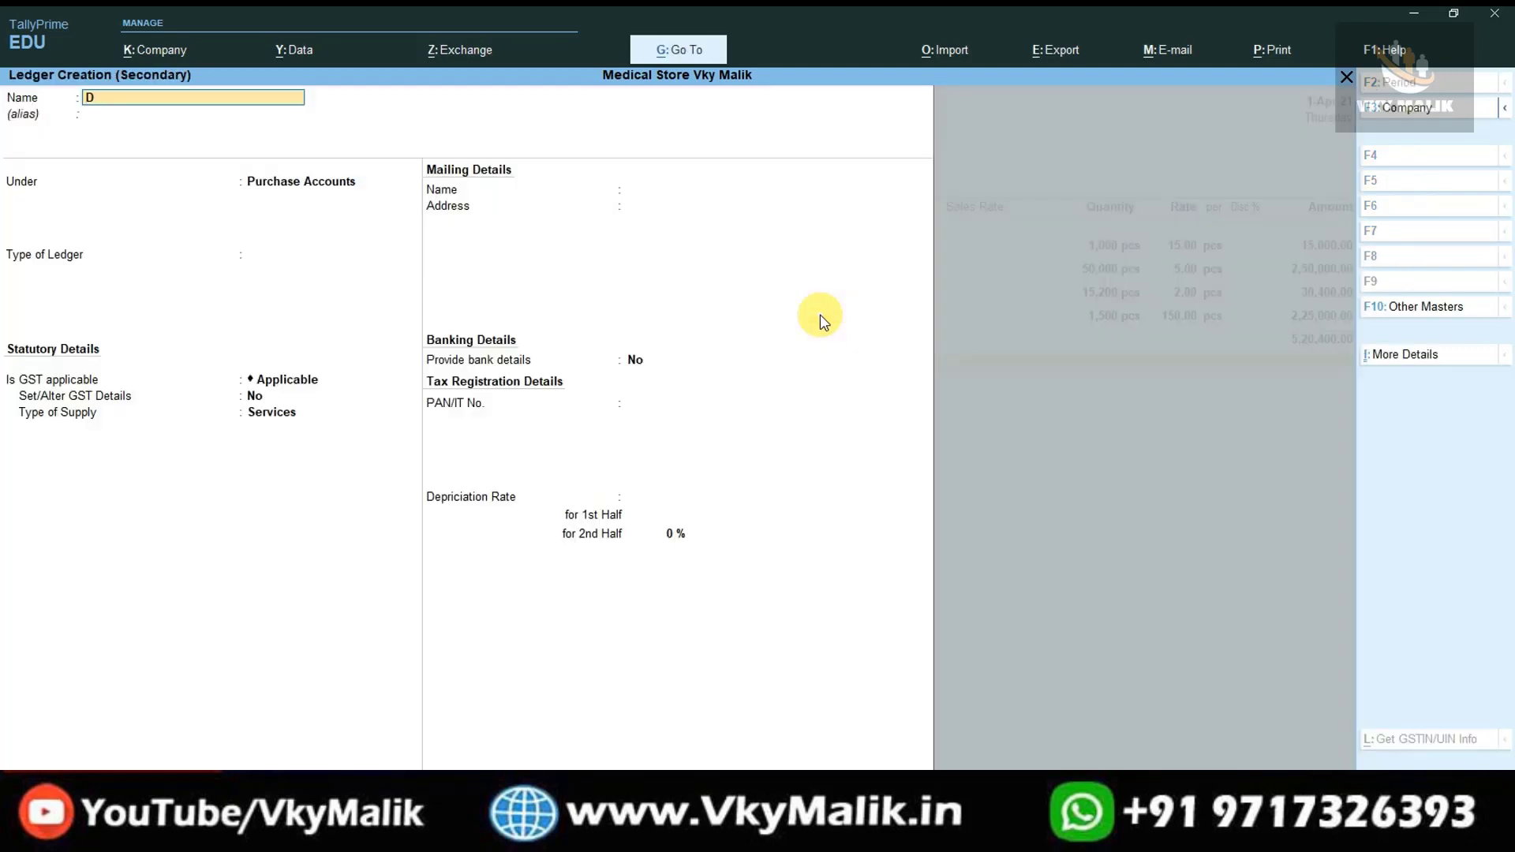
{"action": "type", "text": "CGST"}
{"action": "key", "text": "Return"}
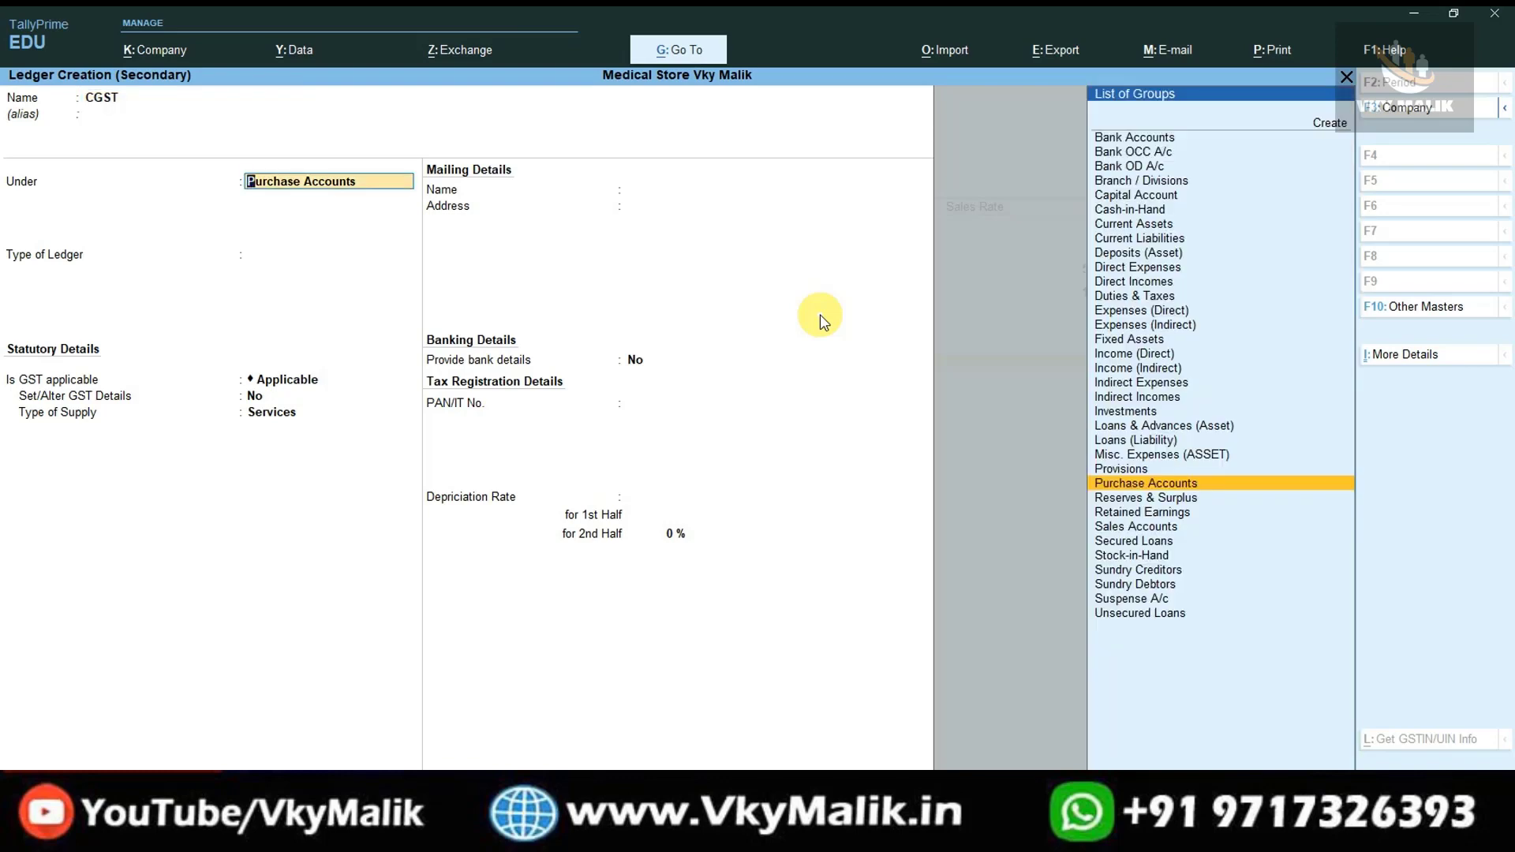
{"action": "type", "text": "du"}
{"action": "key", "text": "Return"}
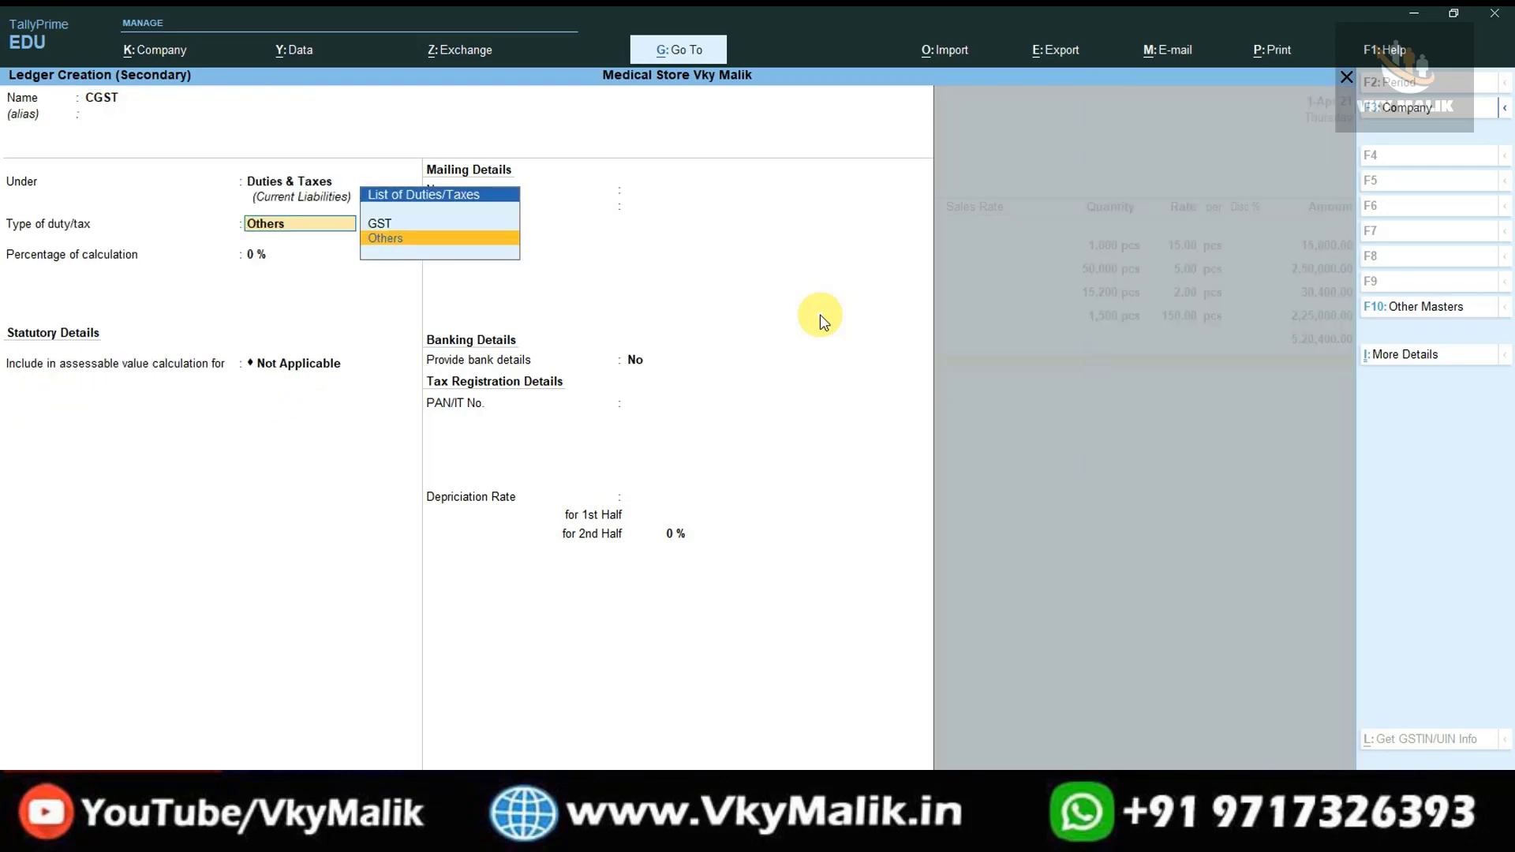
{"action": "type", "text": "g"}
{"action": "key", "text": "Return"}
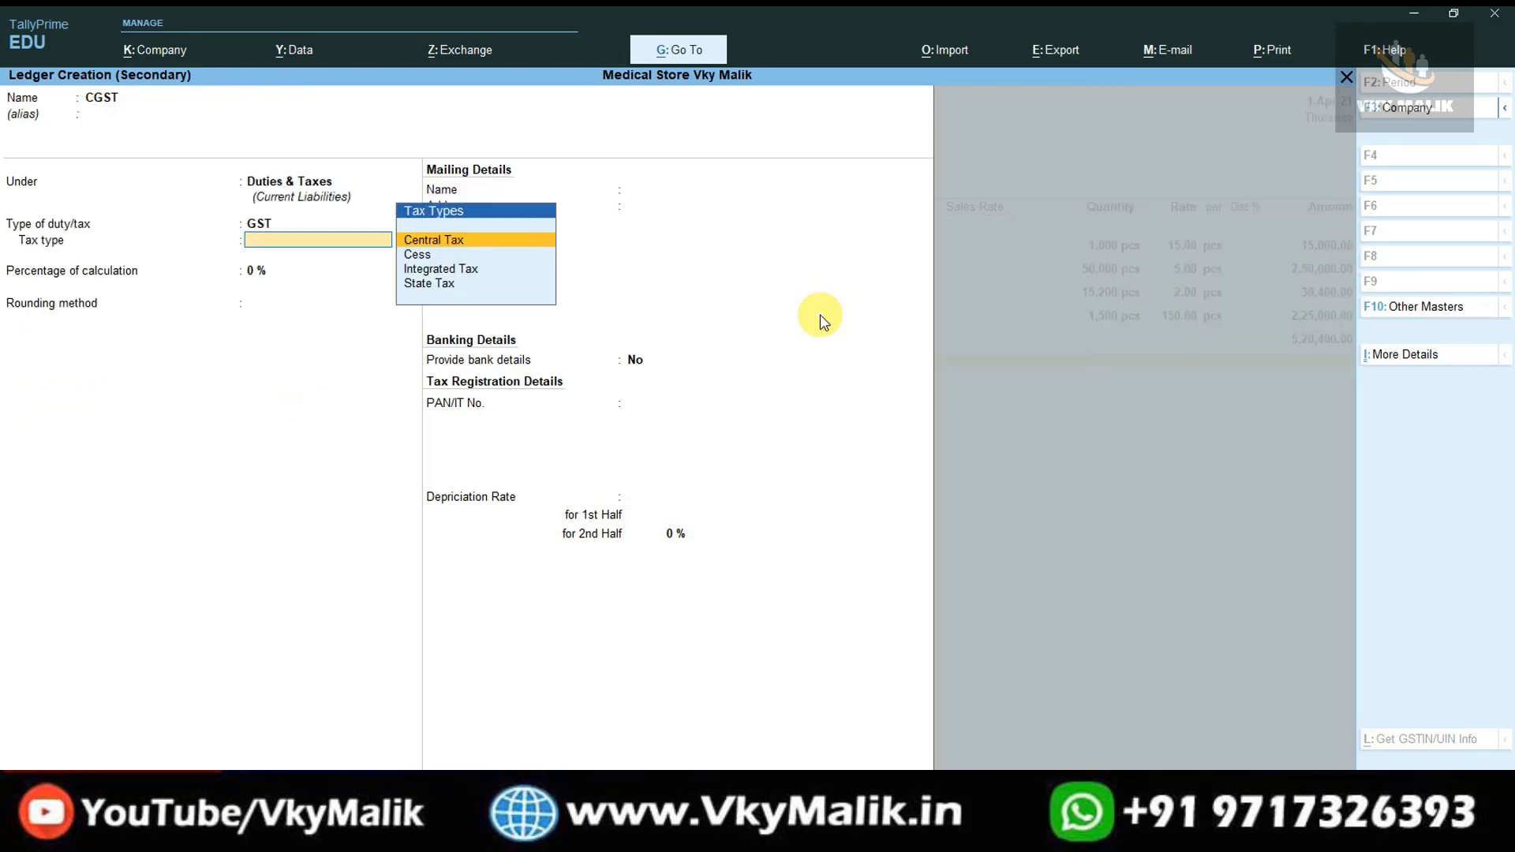
{"action": "type", "text": "CEN"}
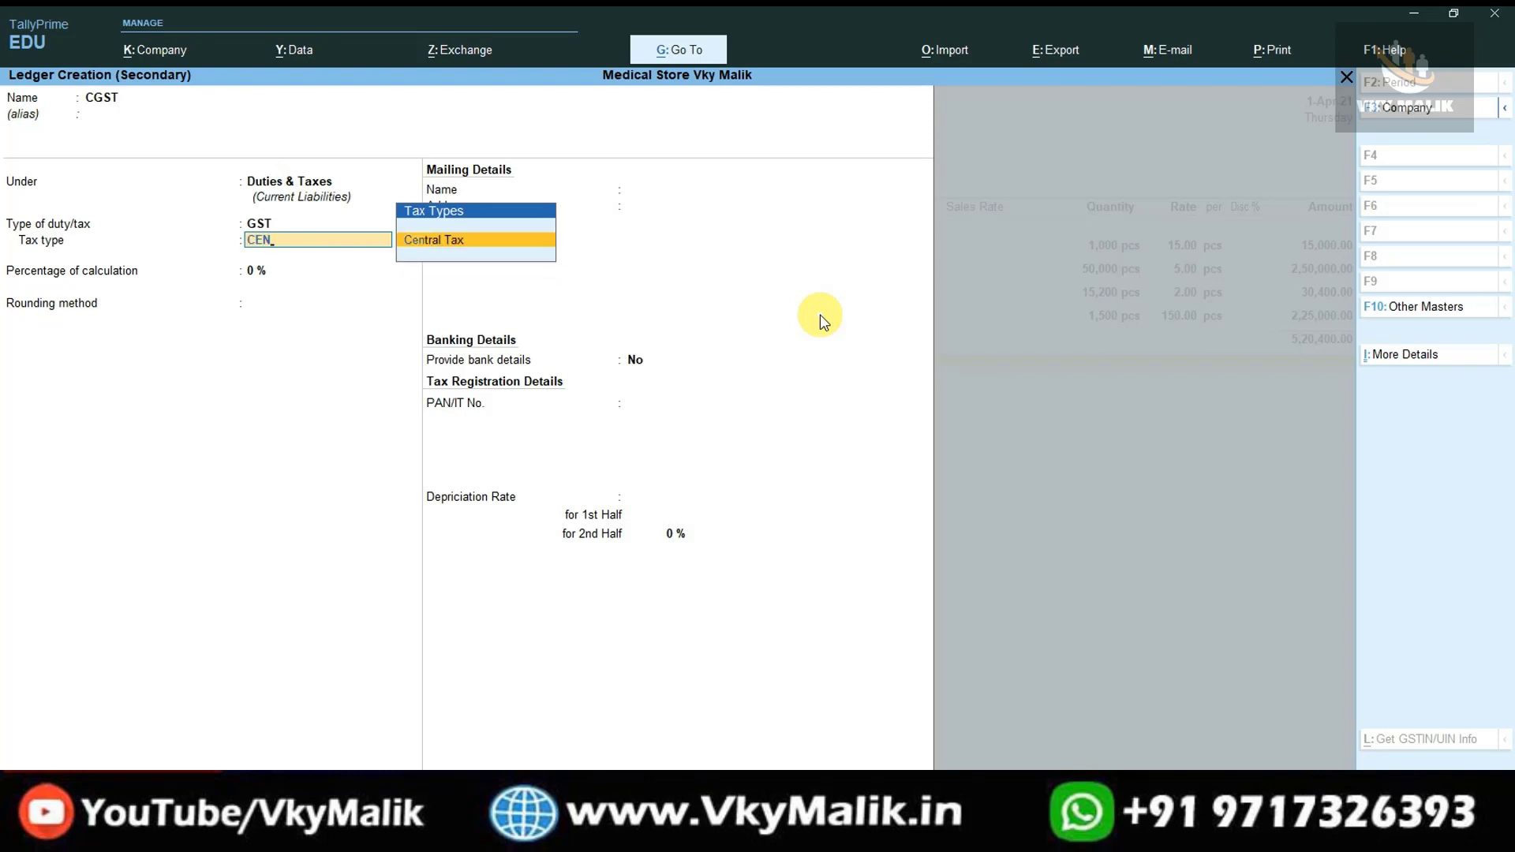
{"action": "key", "text": "Return"}
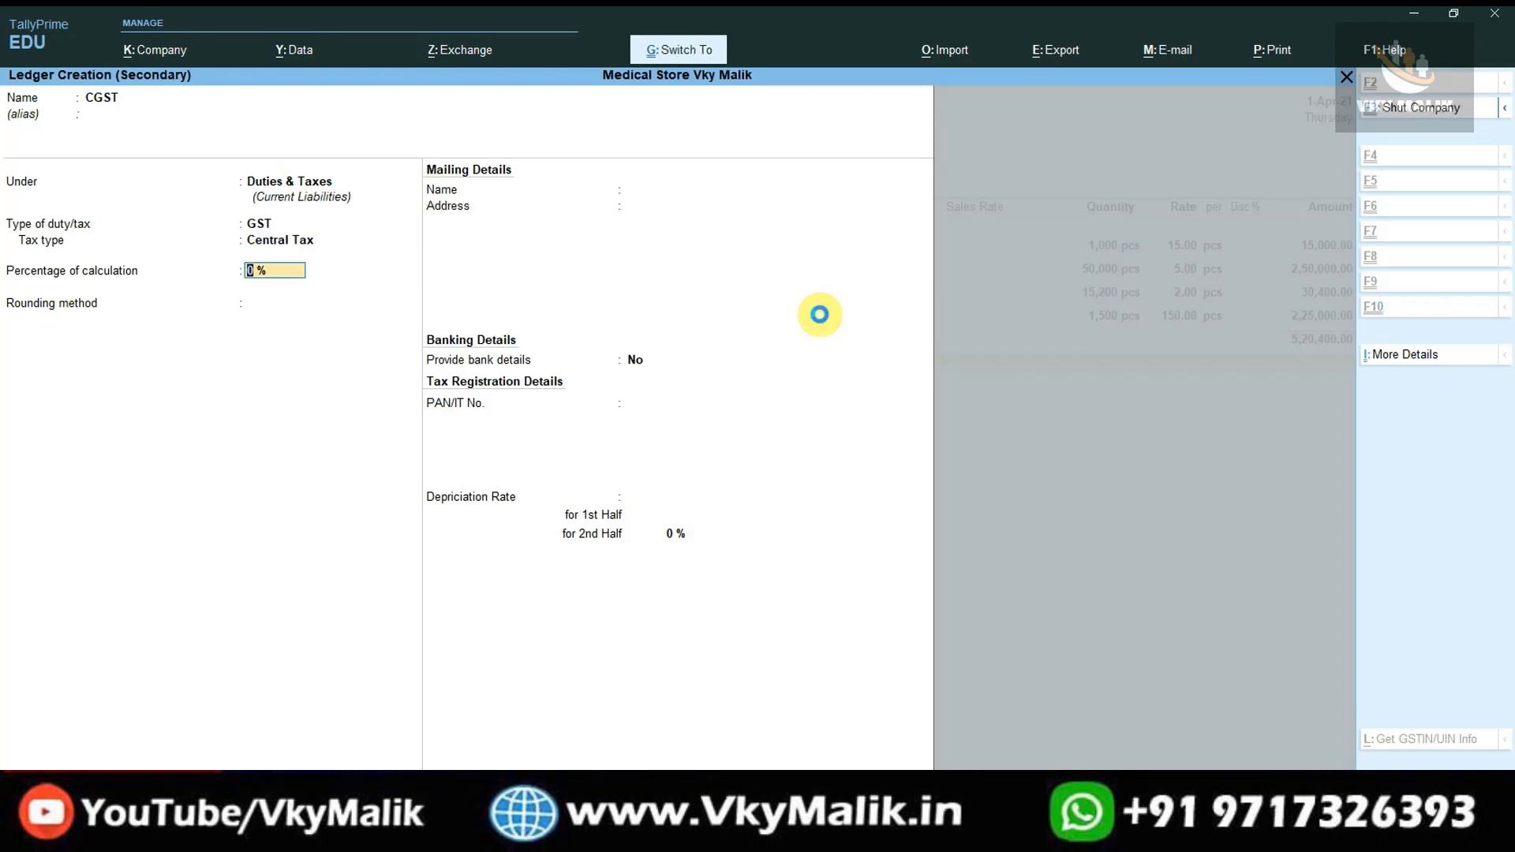
{"action": "key", "text": "ctrl+a"}
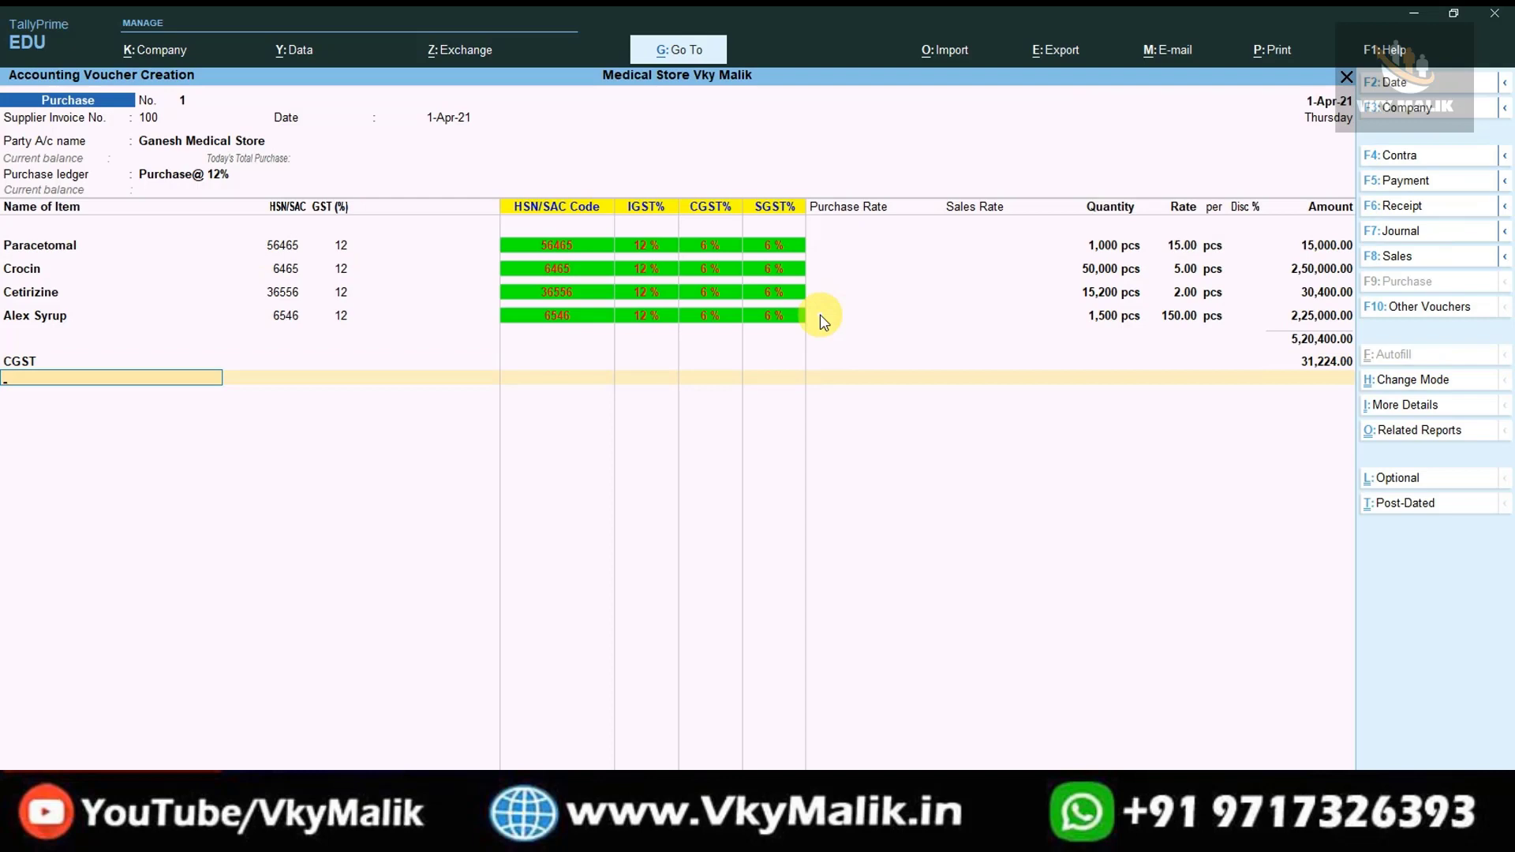
Step: Create an SGST ledger under Duties & Taxes with duty type GST and tax type State Tax, and apply it to the voucher
{"action": "key", "text": "alt+c"}
{"action": "type", "text": "SGST"}
{"action": "key", "text": "Return"}
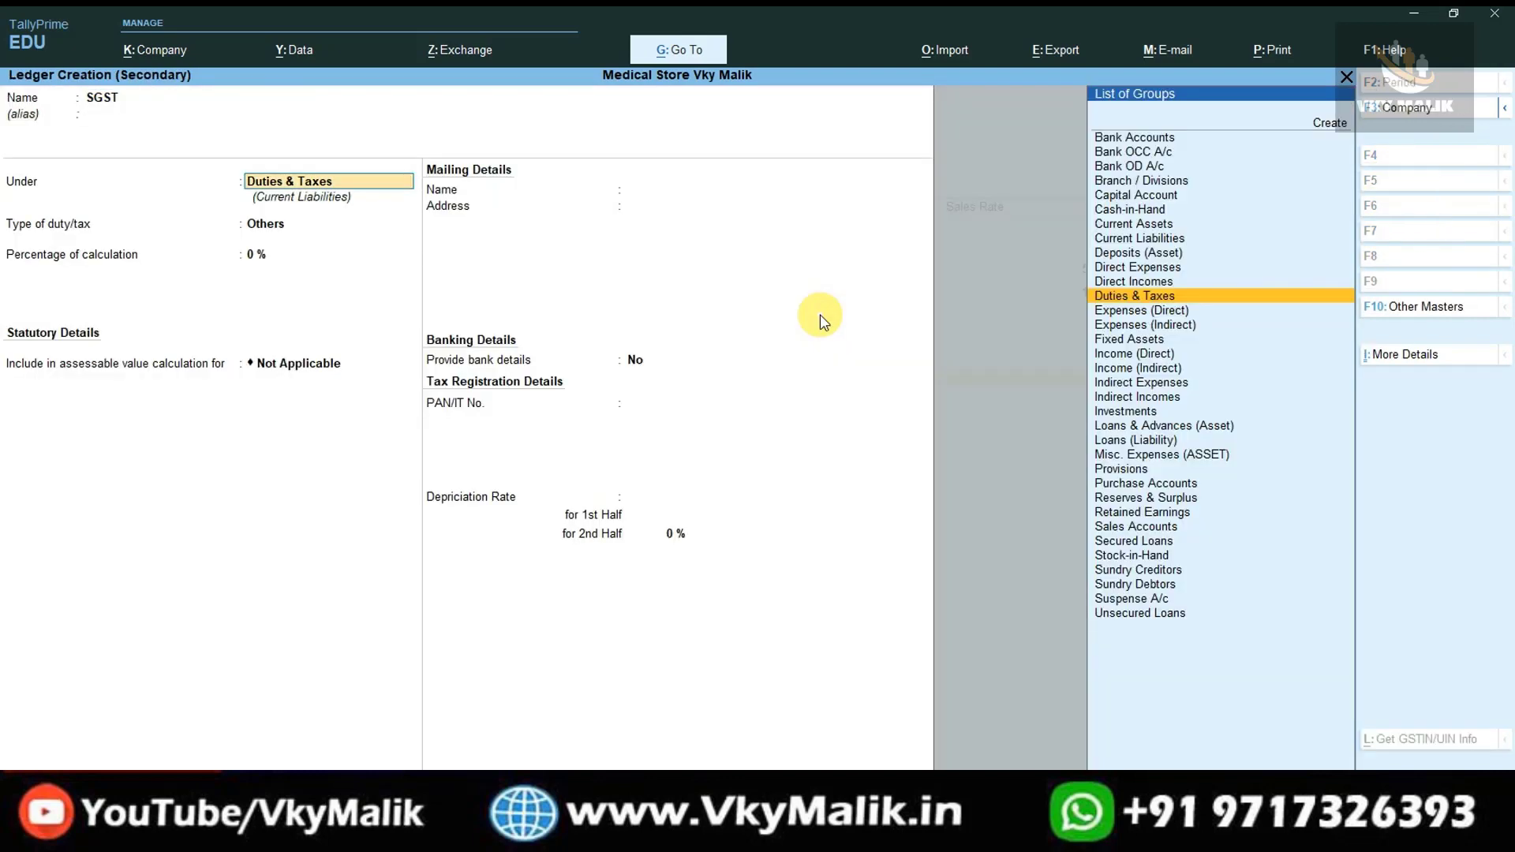
{"action": "type", "text": "du"}
{"action": "key", "text": "Return"}
{"action": "type", "text": "g"}
{"action": "key", "text": "Return"}
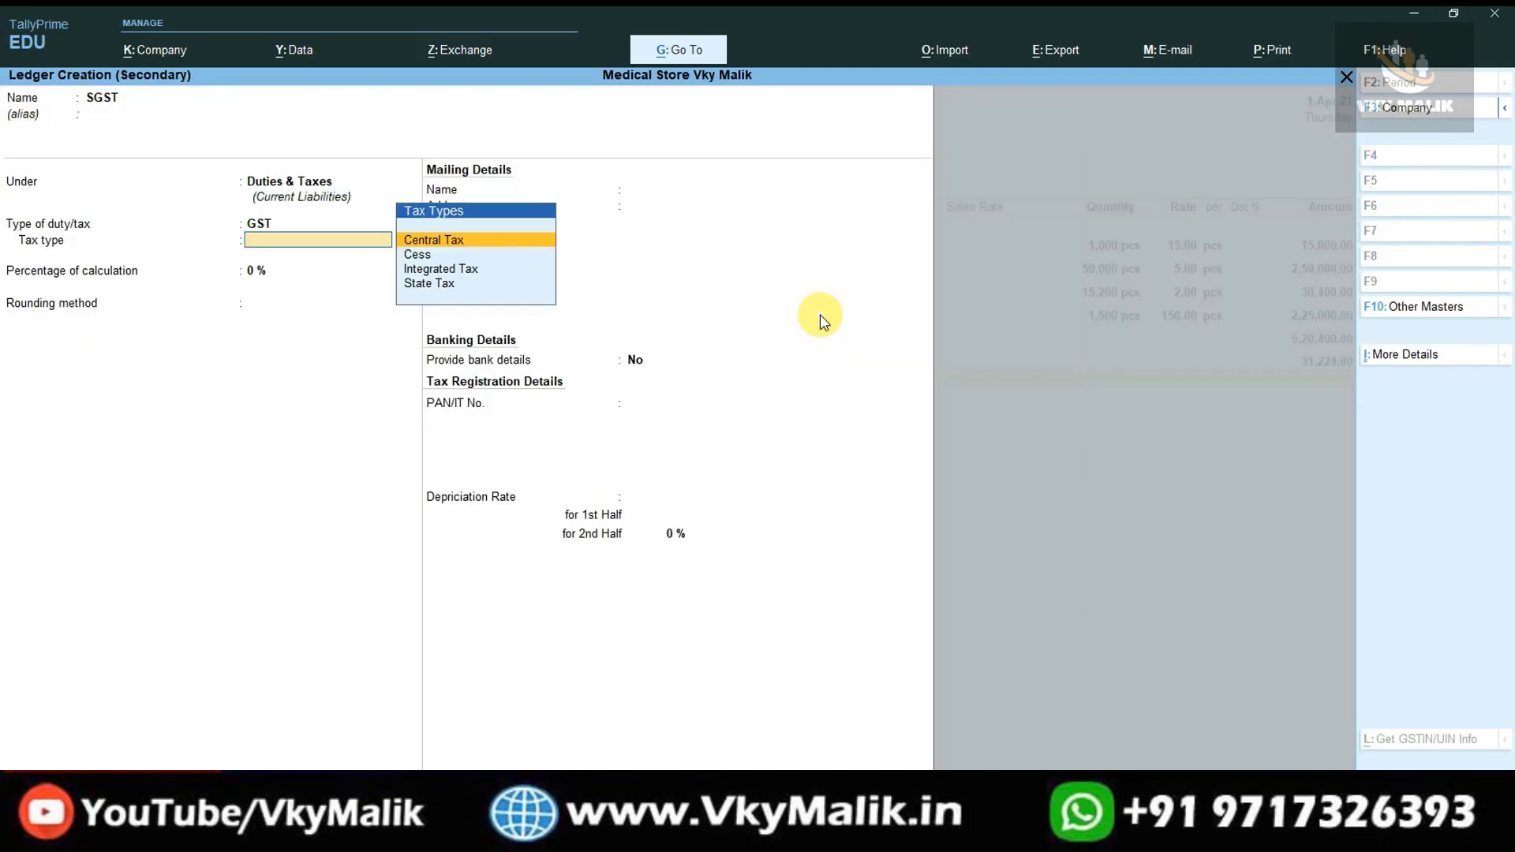
{"action": "type", "text": "s"}
{"action": "key", "text": "Return"}
{"action": "key", "text": "ctrl+a"}
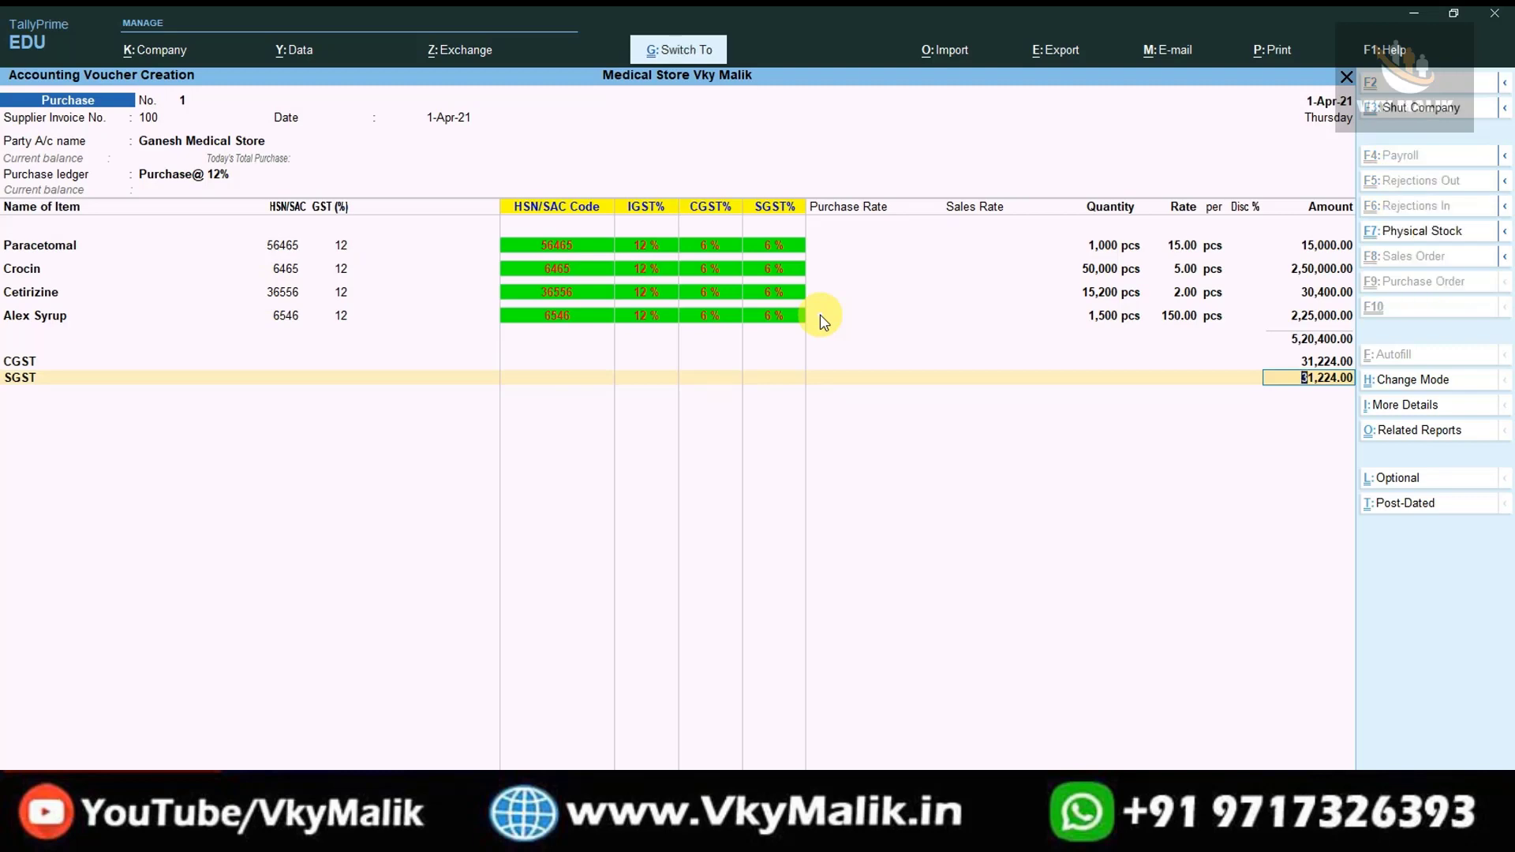
Step: Save the completed purchase voucher and leave voucher creation
{"action": "key", "text": "ctrl+a"}
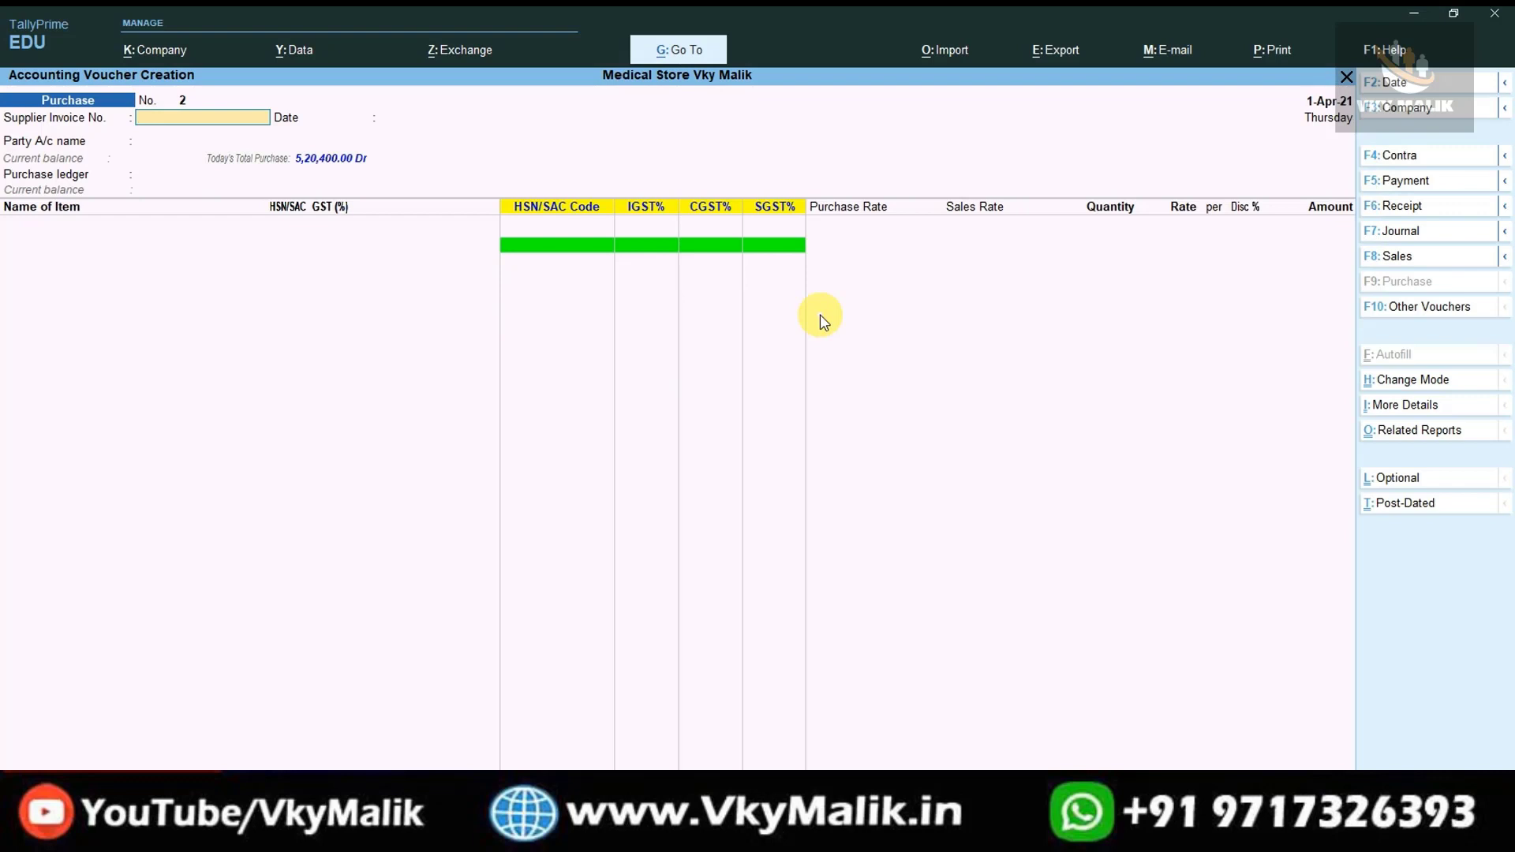
{"action": "key", "text": "Escape"}
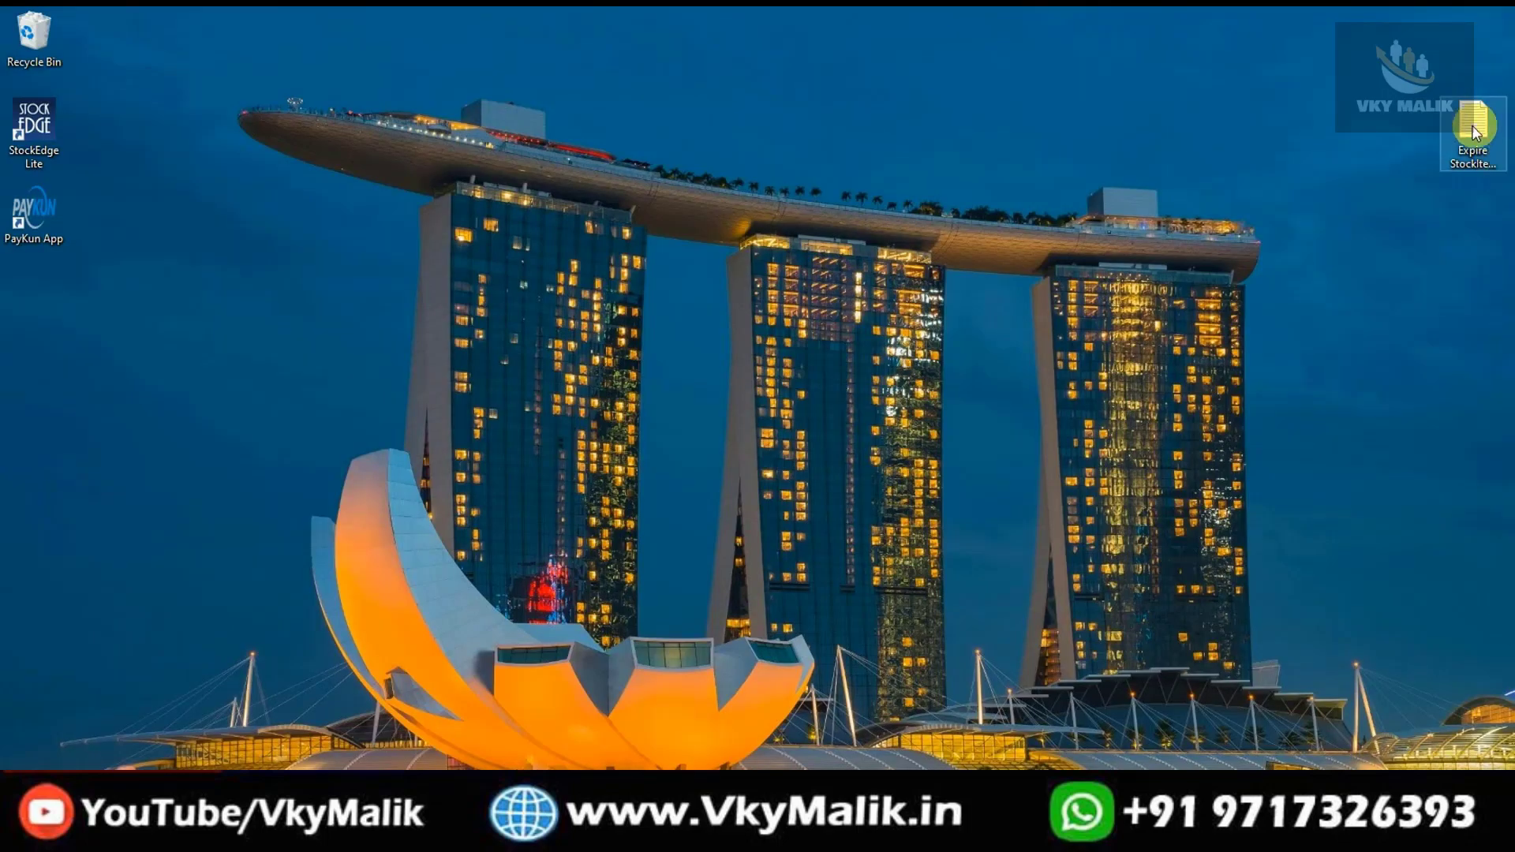
Step: Copy the full path of the Expire StockItem TDL text file on the desktop from its security properties, and close the properties
{"action": "left_click", "coordinate": [1462, 126]}
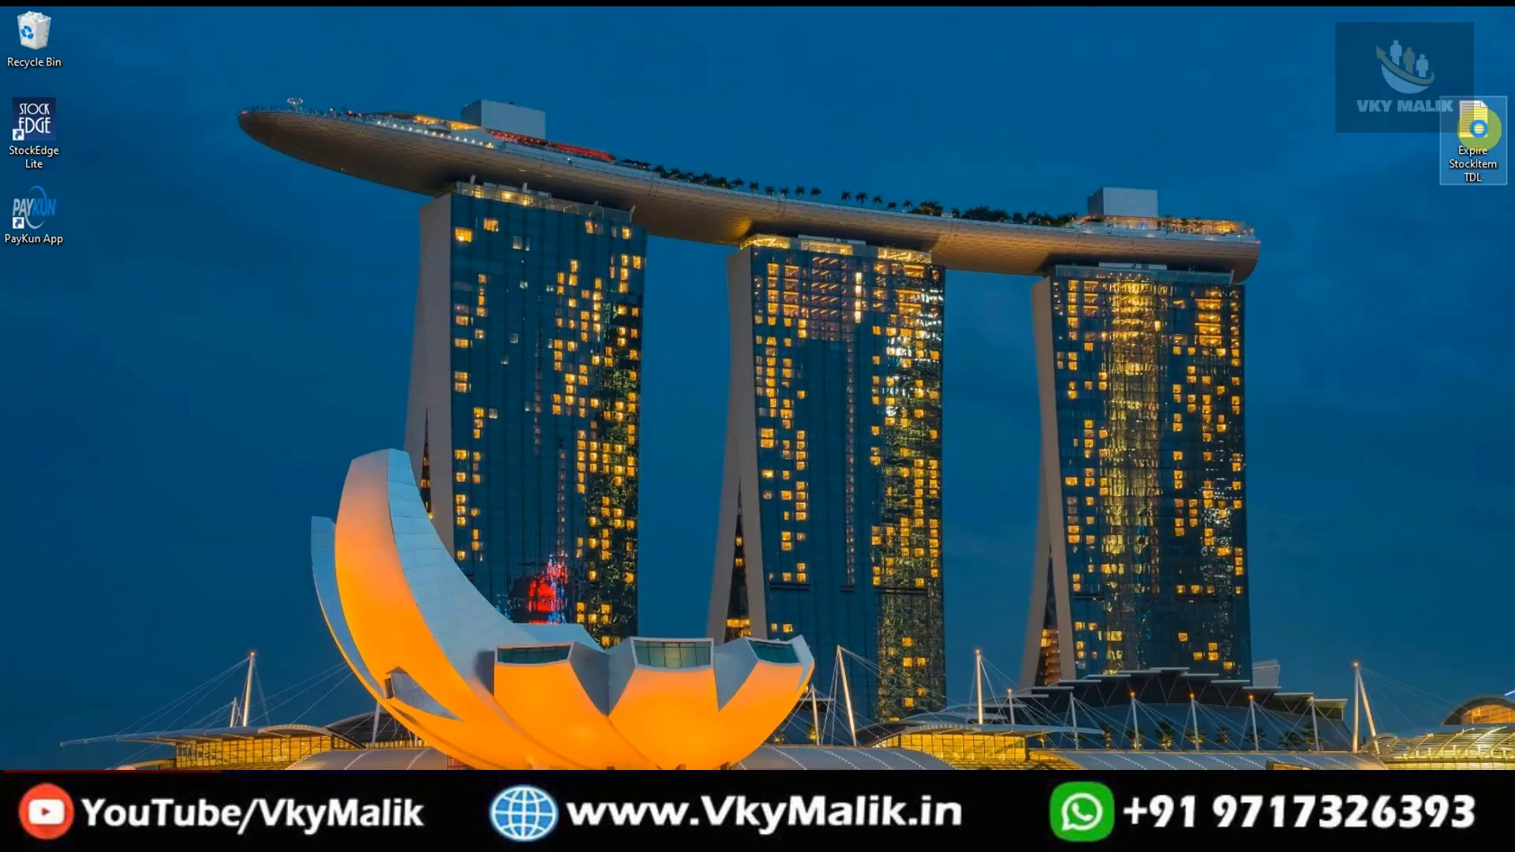
{"action": "right_click", "coordinate": [1480, 131]}
{"action": "left_click", "coordinate": [1231, 550]}
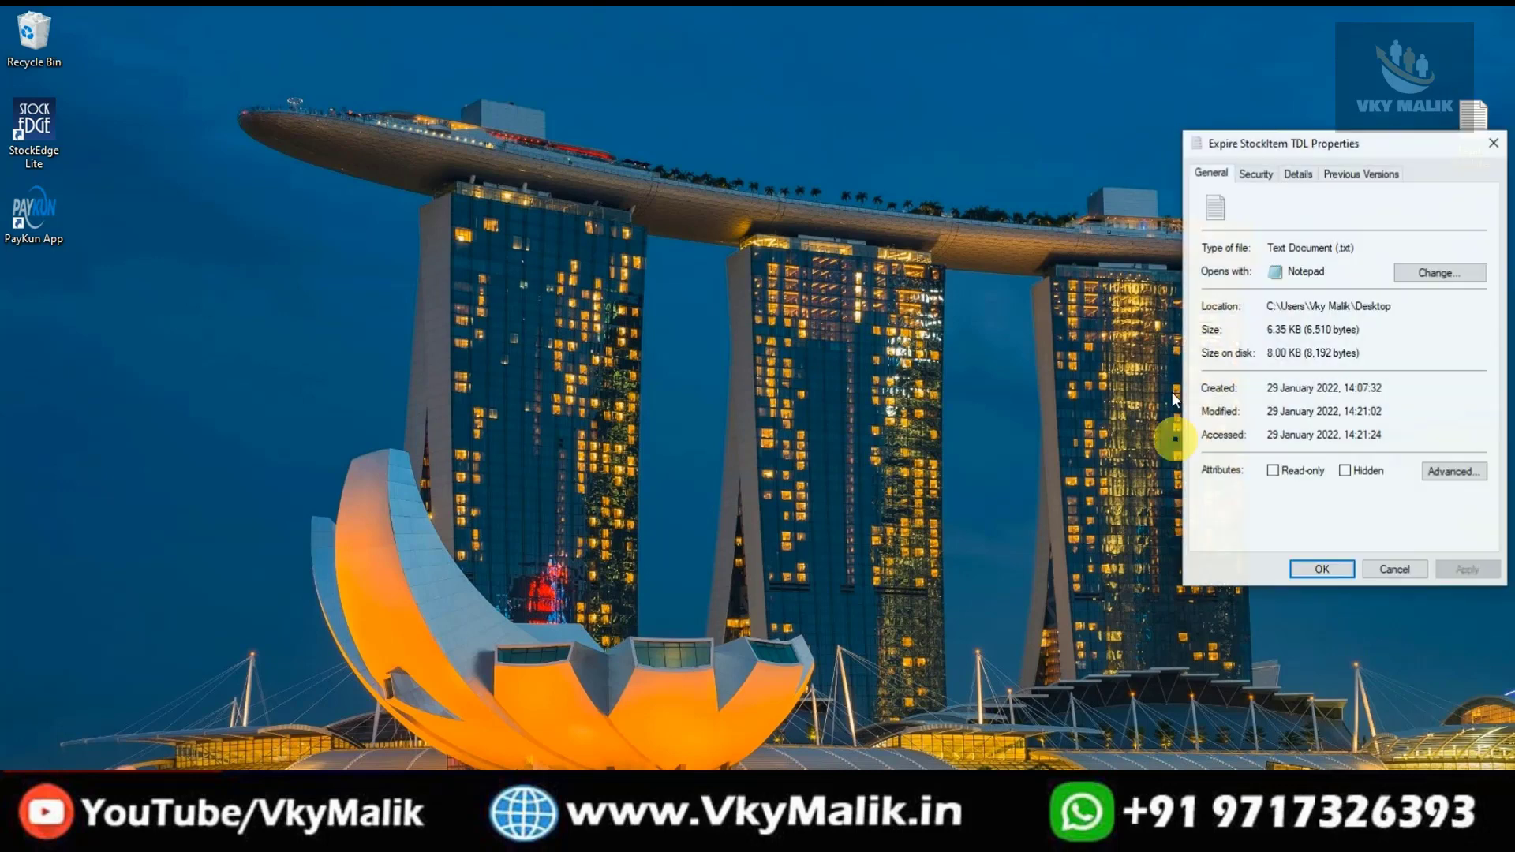
{"action": "left_click", "coordinate": [1253, 174]}
{"action": "left_click_drag", "start_coordinate": [1275, 205], "coordinate": [1454, 217]}
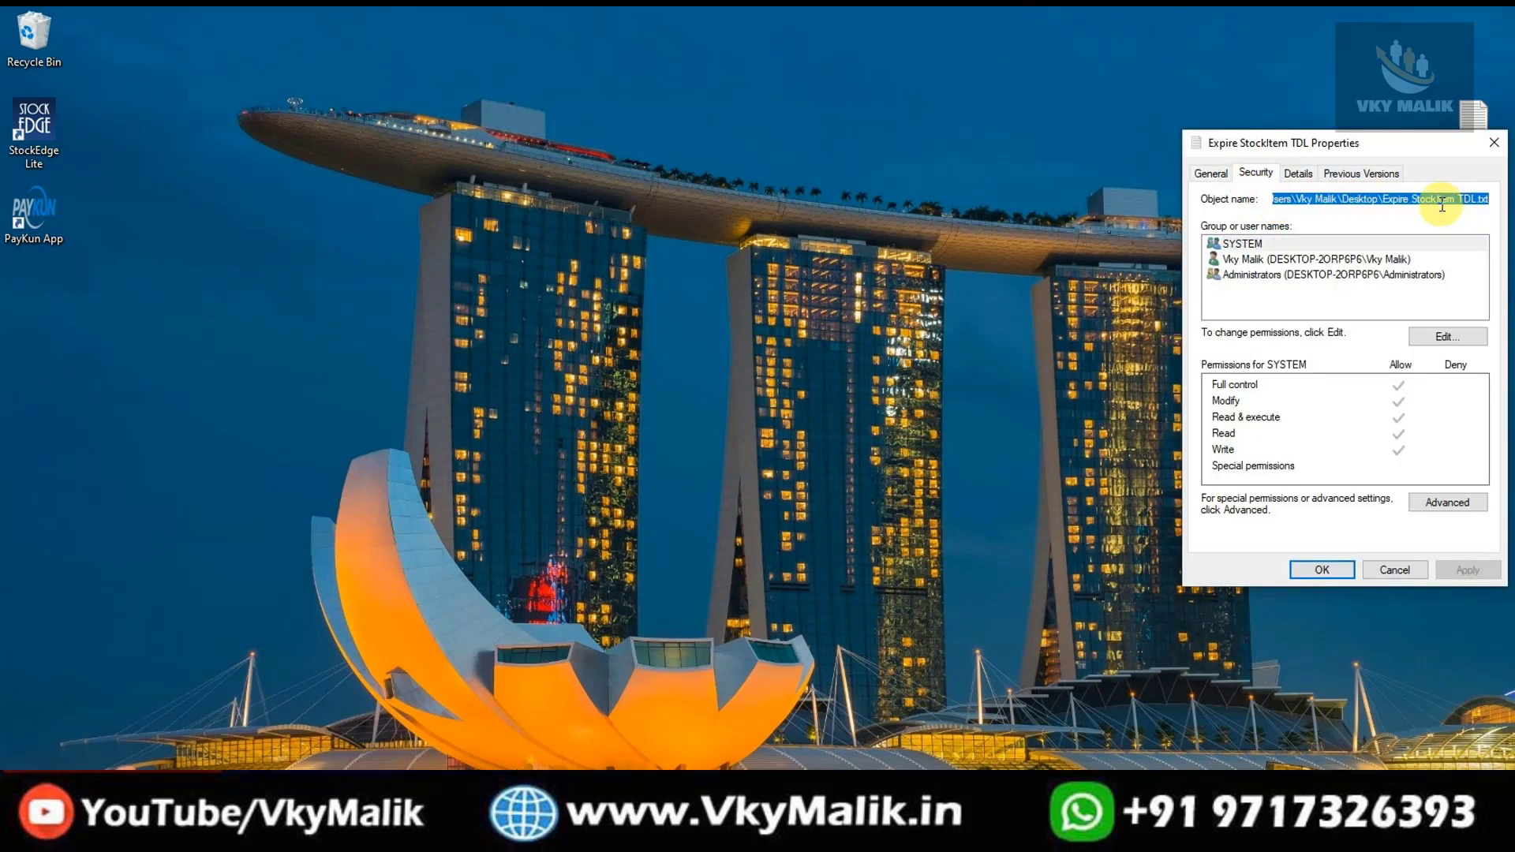
{"action": "right_click", "coordinate": [1441, 204]}
{"action": "left_click", "coordinate": [1338, 267]}
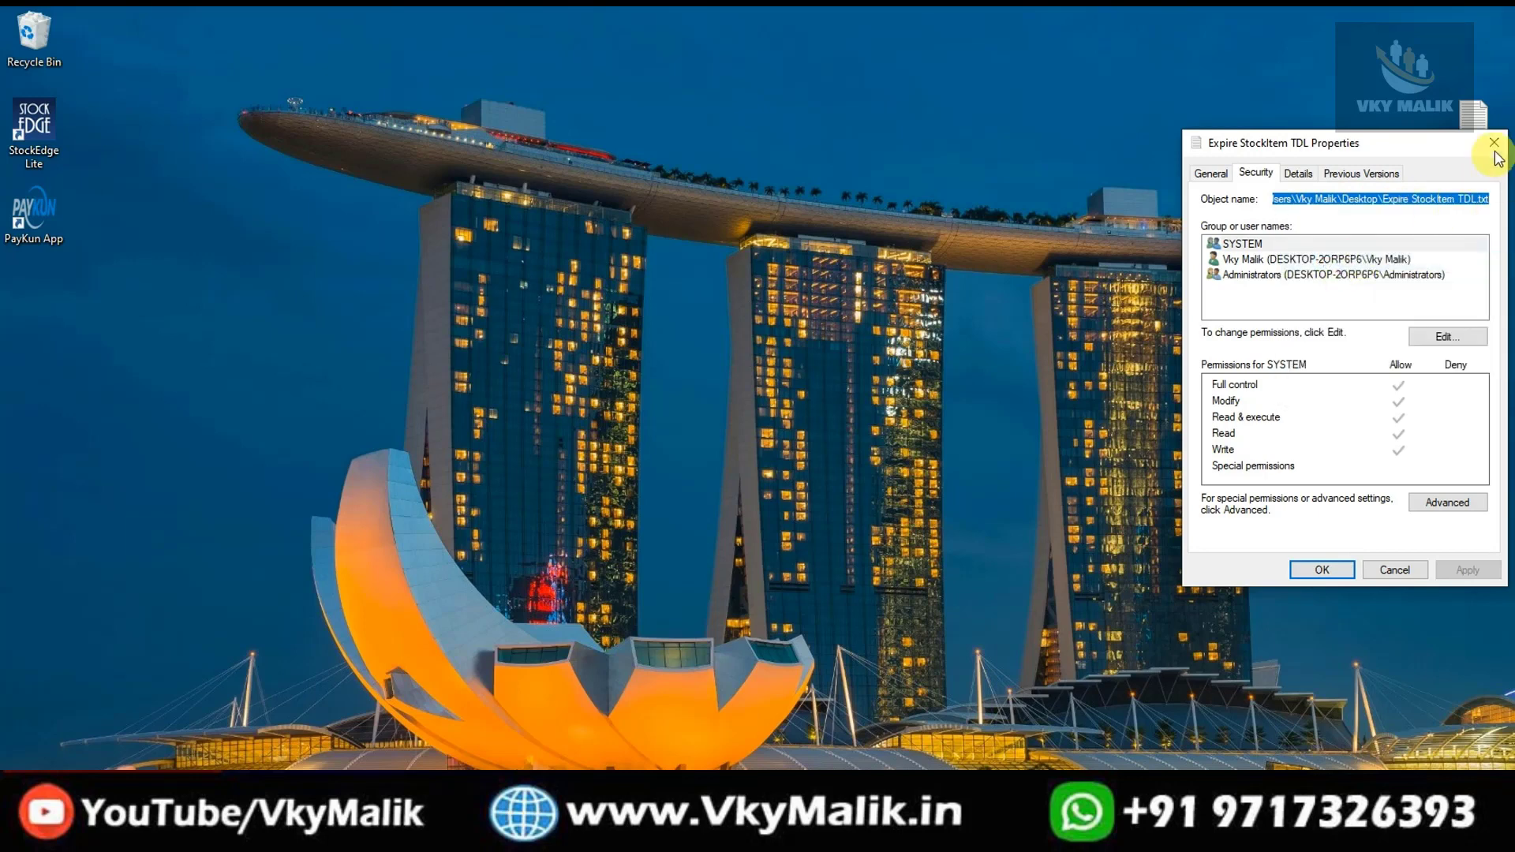
{"action": "left_click", "coordinate": [1493, 142]}
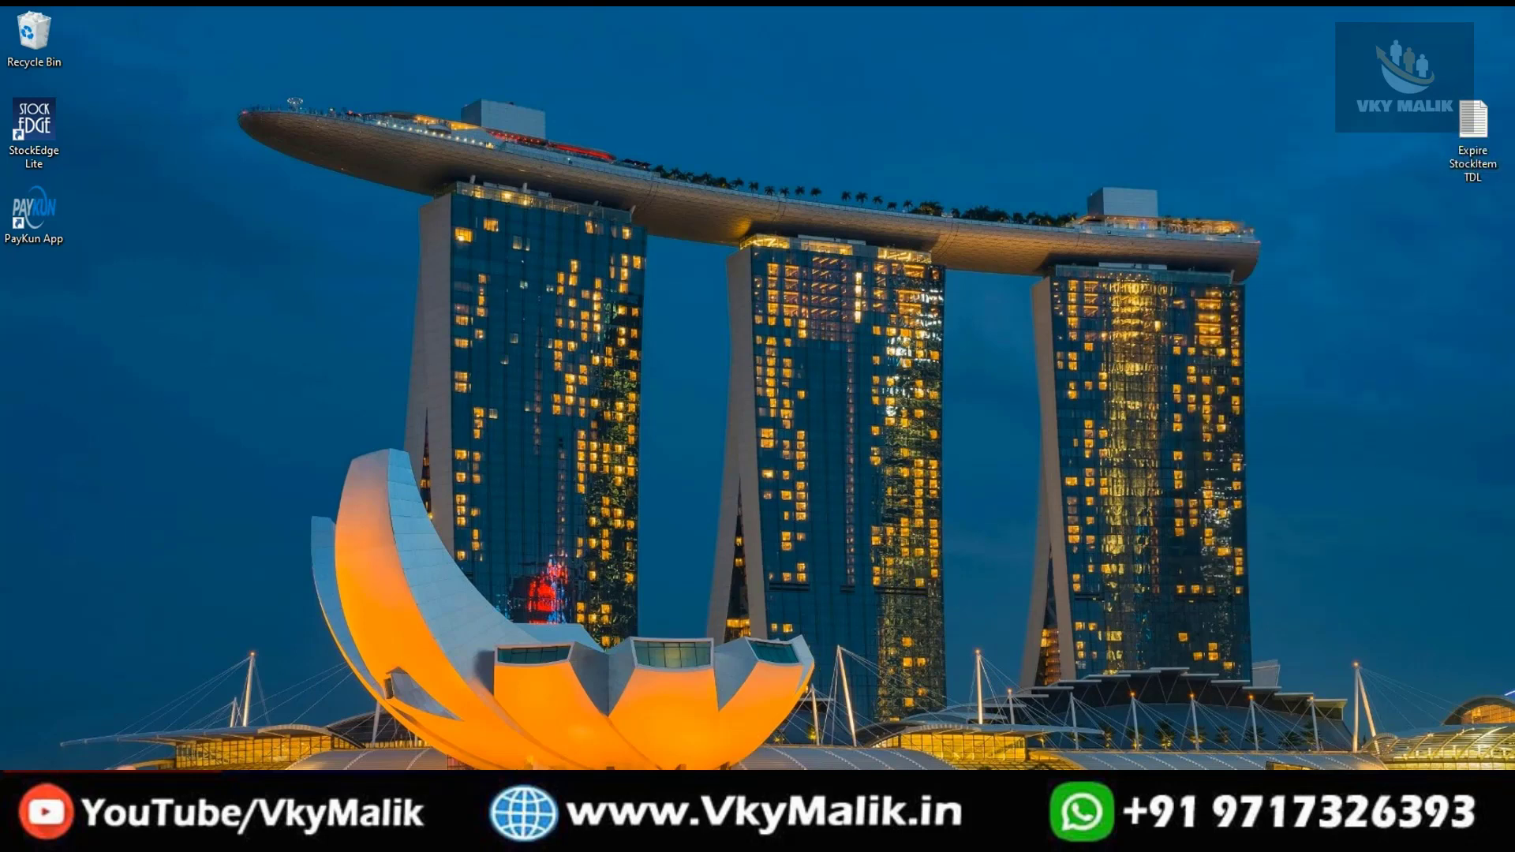
Step: Switch to TallyPrime and open the local TDL configuration from TDL management
{"action": "left_click", "coordinate": [617, 833]}
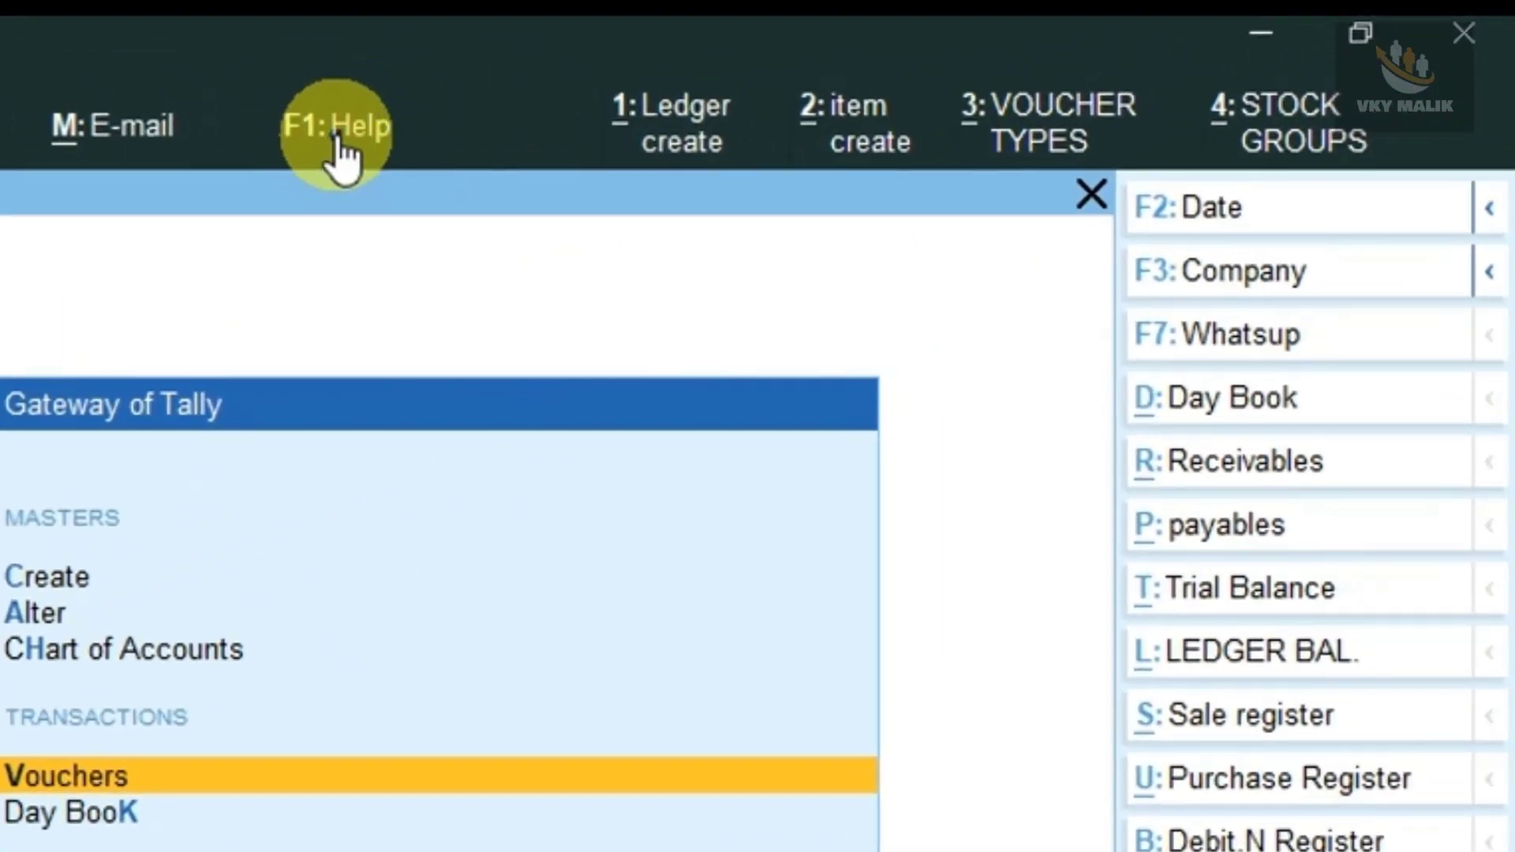
{"action": "left_click", "coordinate": [337, 138]}
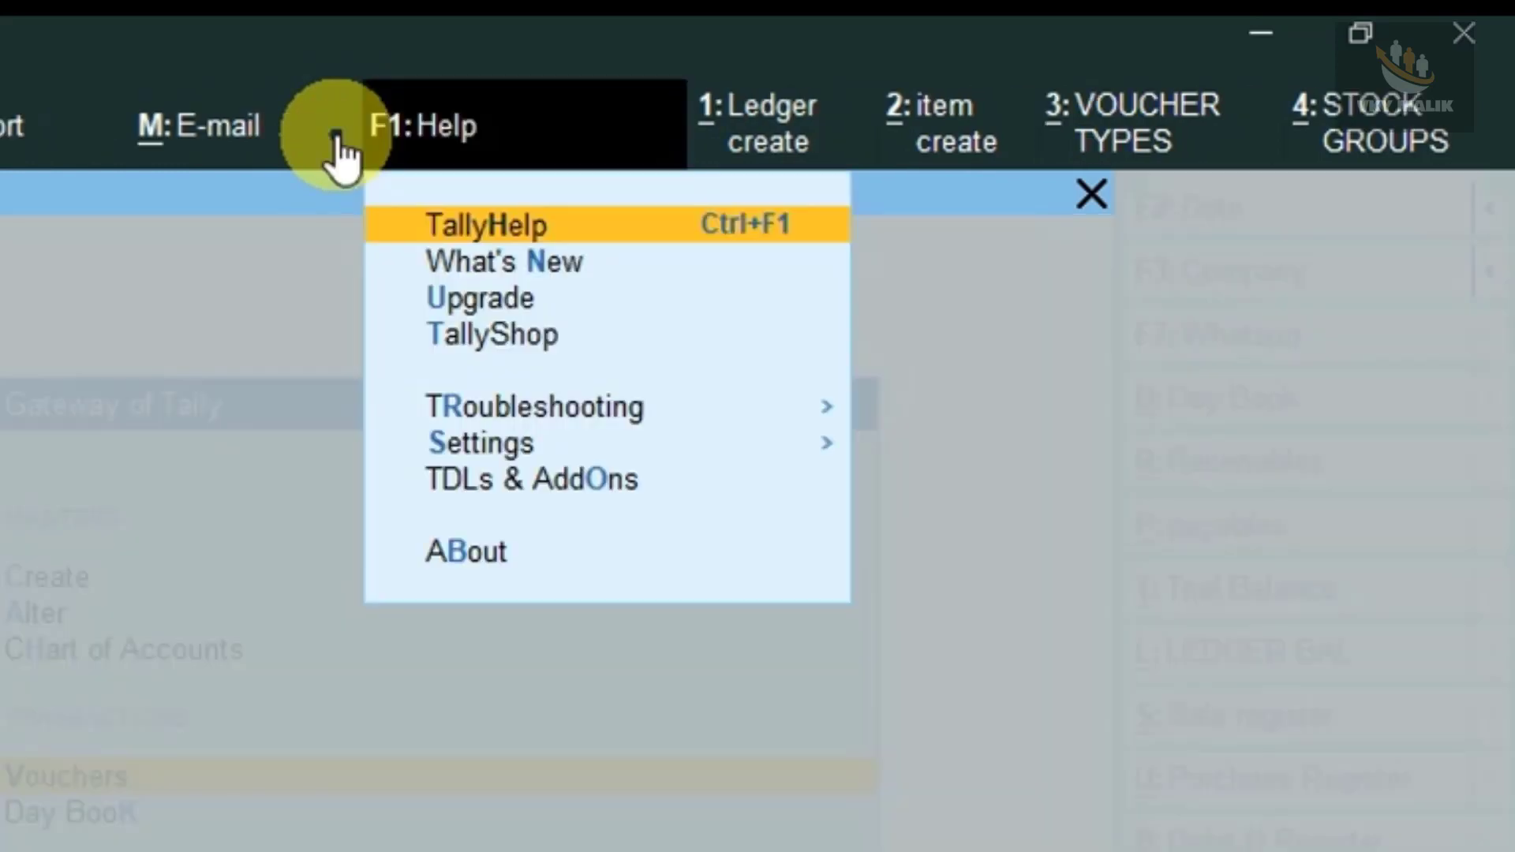
{"action": "left_click", "coordinate": [507, 483]}
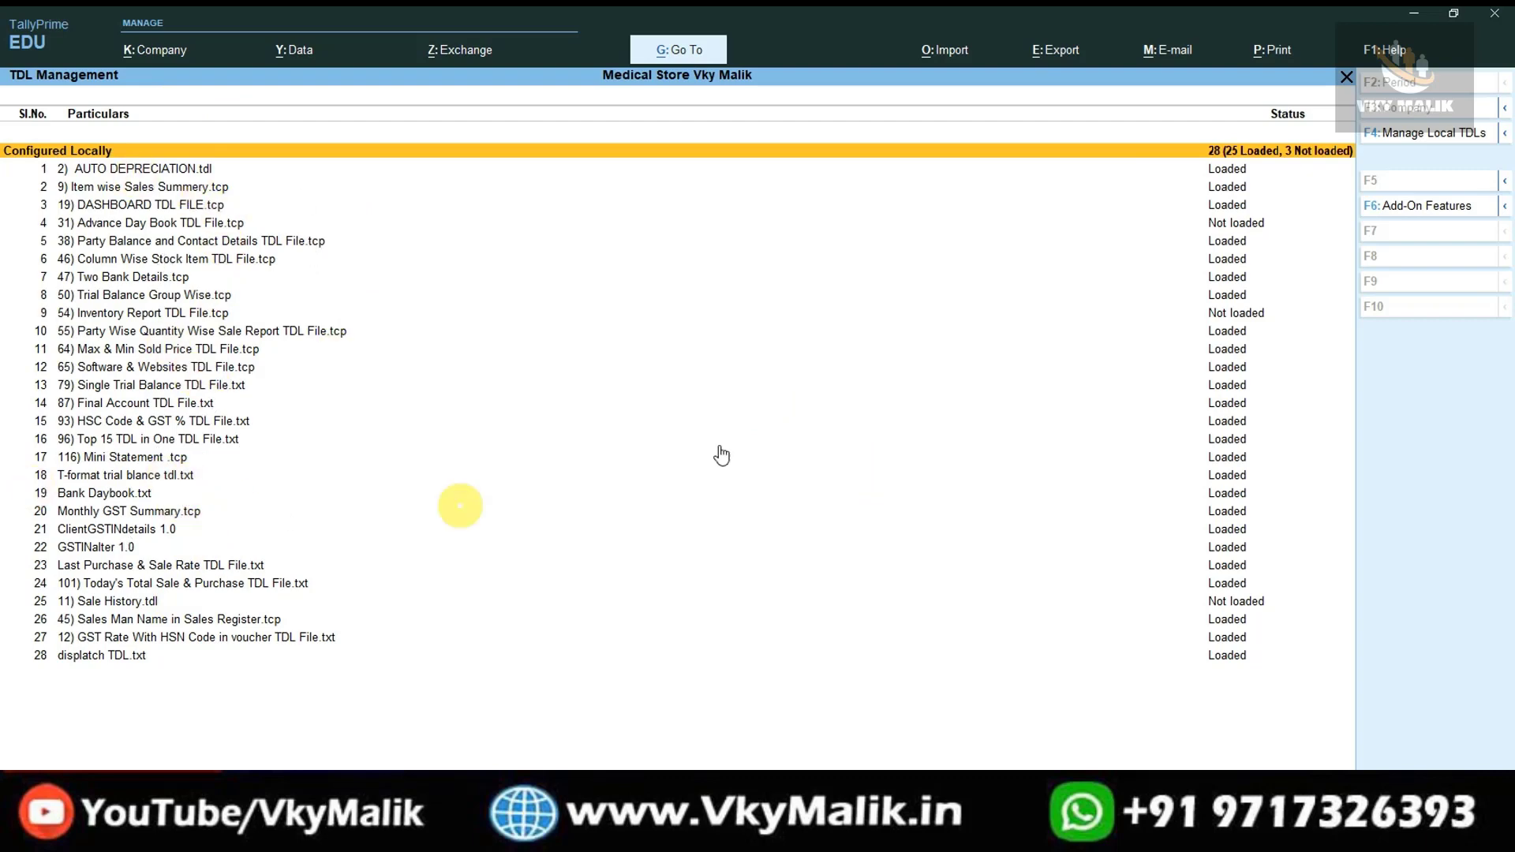
{"action": "left_click", "coordinate": [1425, 133]}
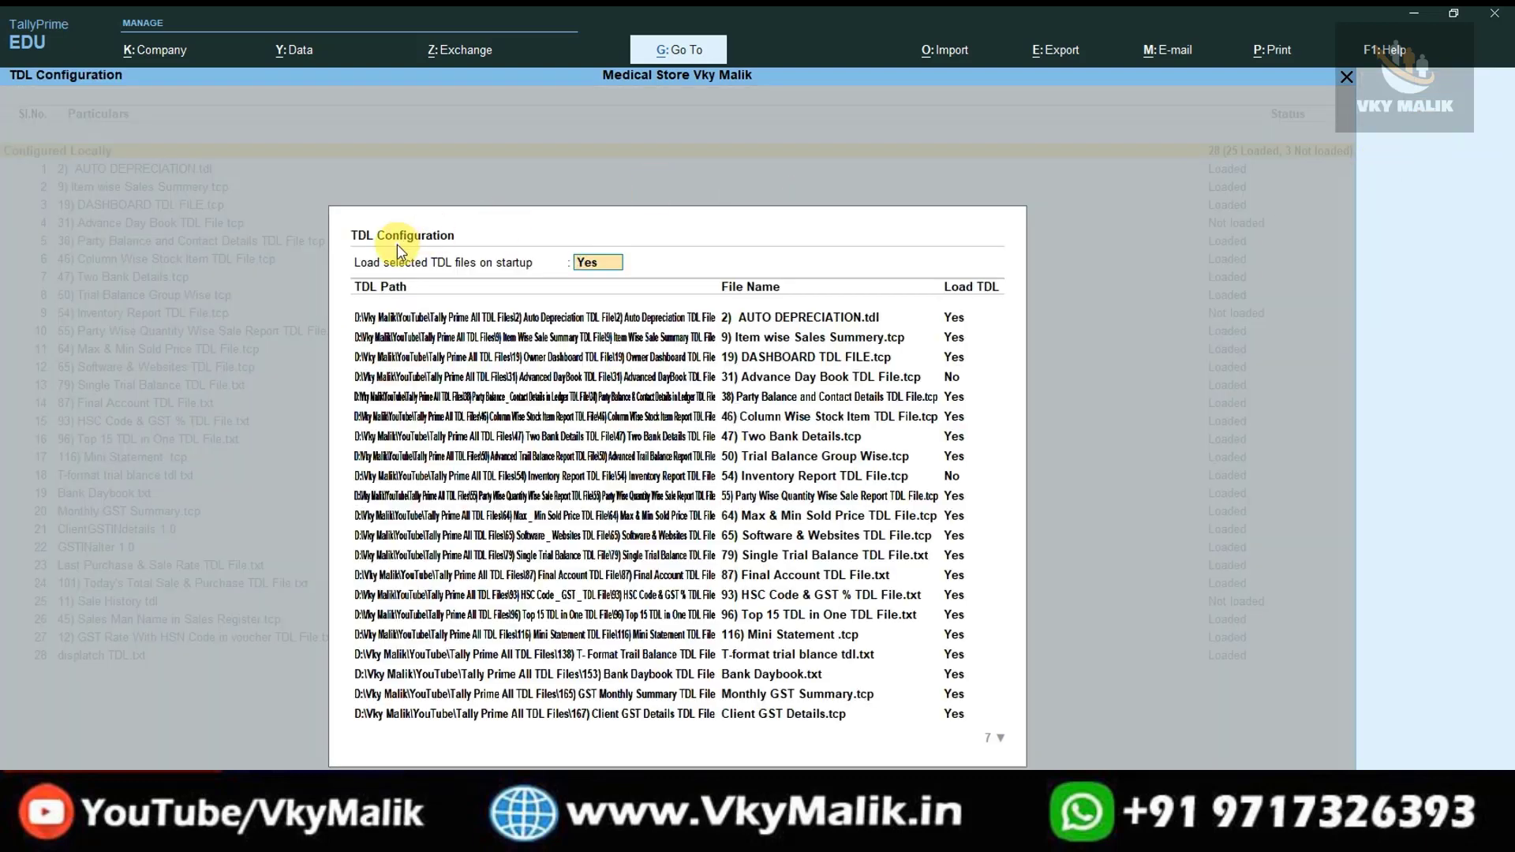
Step: Replace the last TDL entry, displatch TDL.txt, with the copied Expire StockItem TDL.txt path, keep Load TDL at Yes and save the configuration
{"action": "key", "text": "Return"}
{"action": "key", "text": "Return"}
{"action": "key", "text": "Return"}
{"action": "key", "text": "Return"}
{"action": "key", "text": "Return"}
{"action": "key", "text": "Return"}
{"action": "key", "text": "Return"}
{"action": "key", "text": "Return"}
{"action": "key", "text": "Return"}
{"action": "key", "text": "Return"}
{"action": "key", "text": "Return"}
{"action": "key", "text": "Return"}
{"action": "key", "text": "Return"}
{"action": "key", "text": "Return"}
{"action": "key", "text": "Return"}
{"action": "key", "text": "Return"}
{"action": "key", "text": "Return"}
{"action": "key", "text": "Return"}
{"action": "key", "text": "Return"}
{"action": "key", "text": "Return"}
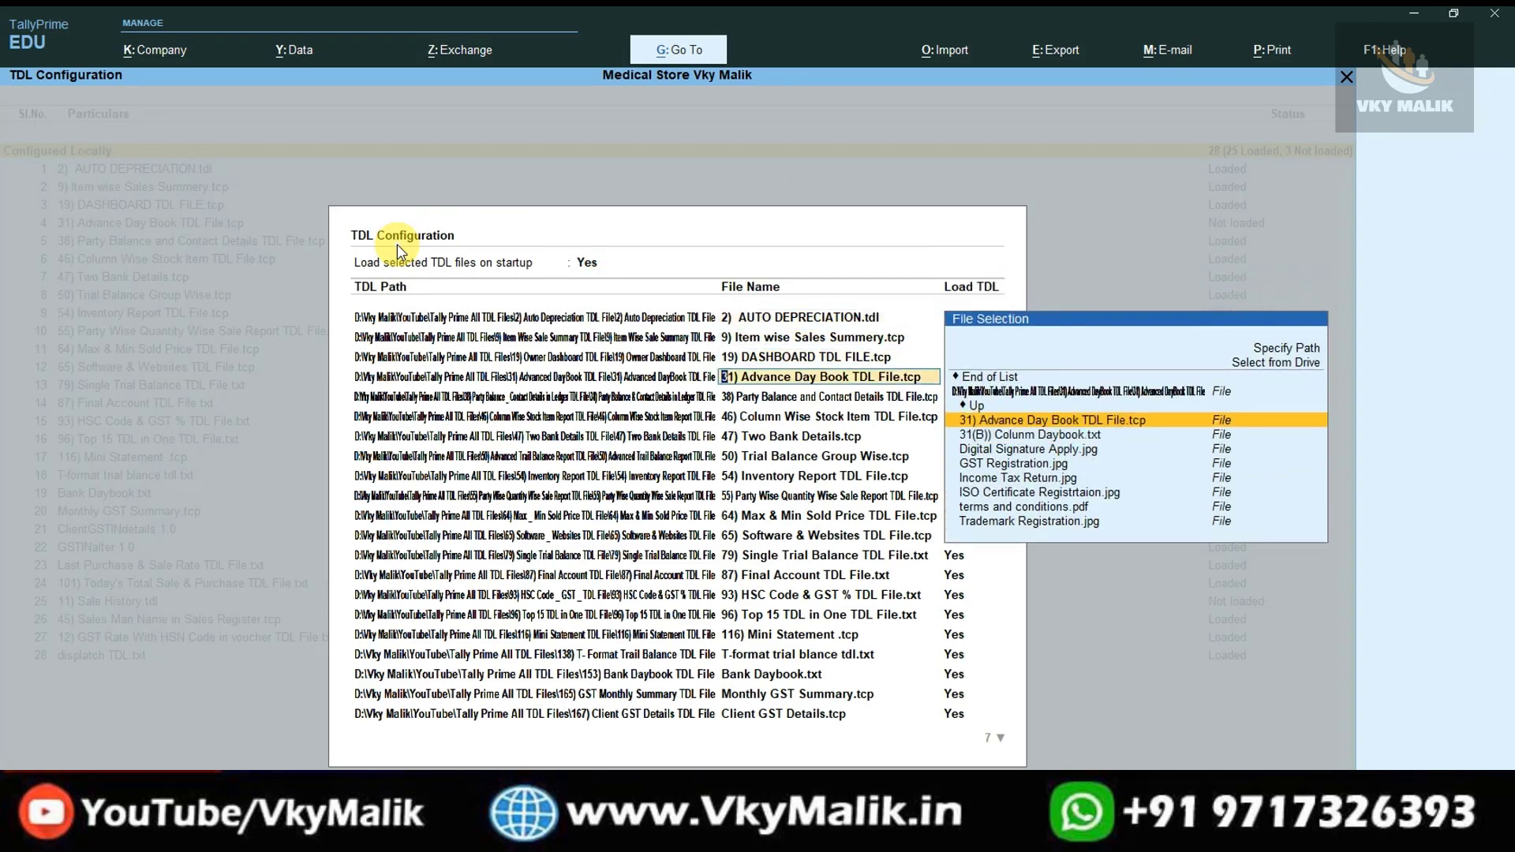
{"action": "key", "text": "Return"}
{"action": "key", "text": "Return"}
{"action": "key", "text": "Return"}
{"action": "key", "text": "Return"}
{"action": "key", "text": "Return"}
{"action": "key", "text": "Return"}
{"action": "key", "text": "Return"}
{"action": "key", "text": "Return"}
{"action": "key", "text": "Return"}
{"action": "key", "text": "Return"}
{"action": "key", "text": "Return"}
{"action": "key", "text": "Return"}
{"action": "key", "text": "Return"}
{"action": "key", "text": "Return"}
{"action": "key", "text": "Return"}
{"action": "key", "text": "Return"}
{"action": "key", "text": "Return"}
{"action": "key", "text": "Return"}
{"action": "key", "text": "Return"}
{"action": "key", "text": "Return"}
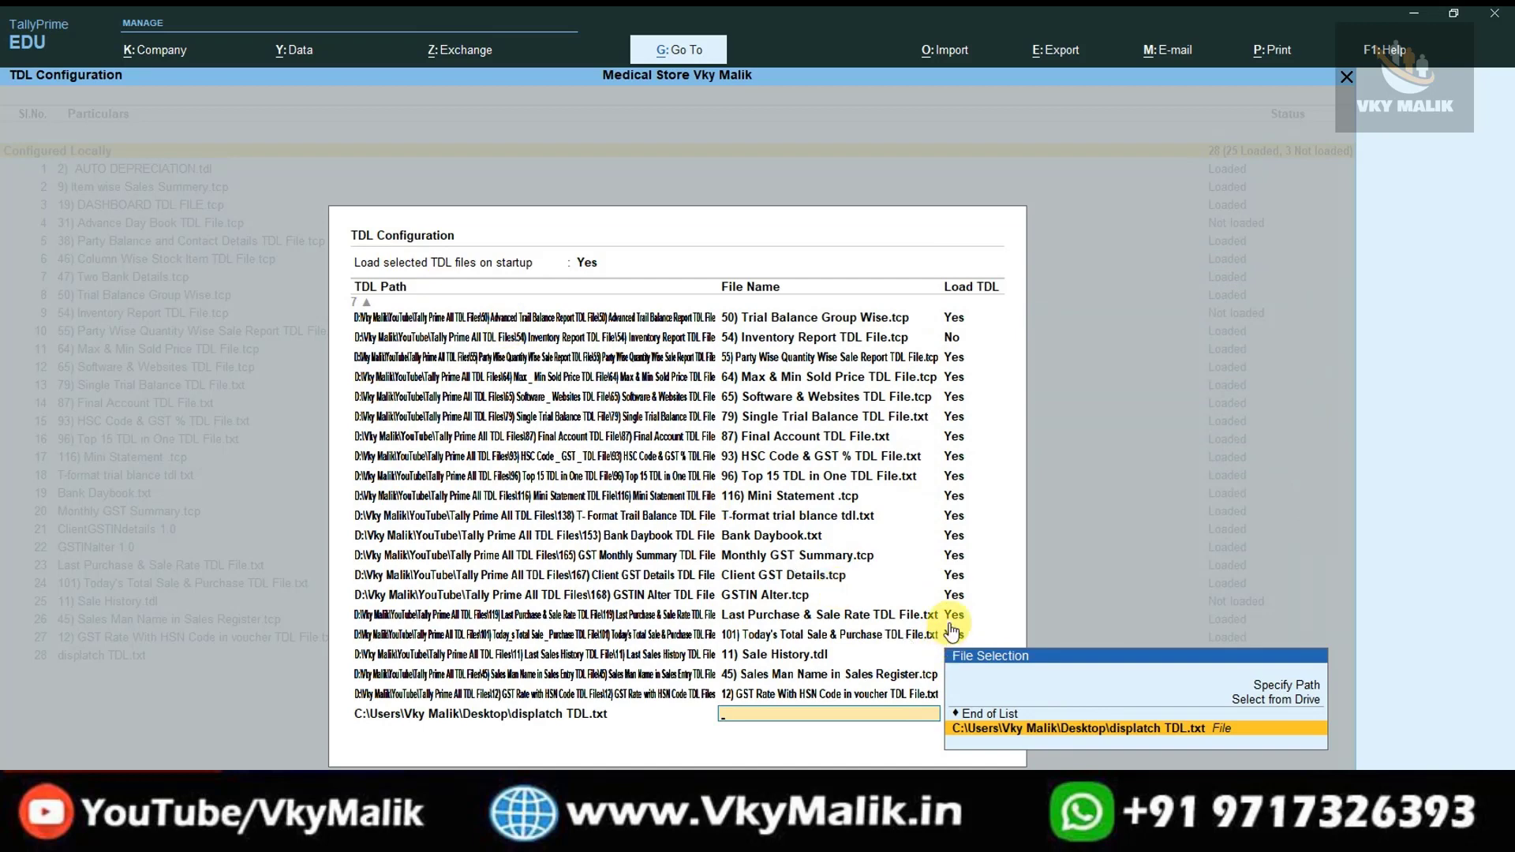
{"action": "key", "text": "Up"}
{"action": "key", "text": "Up"}
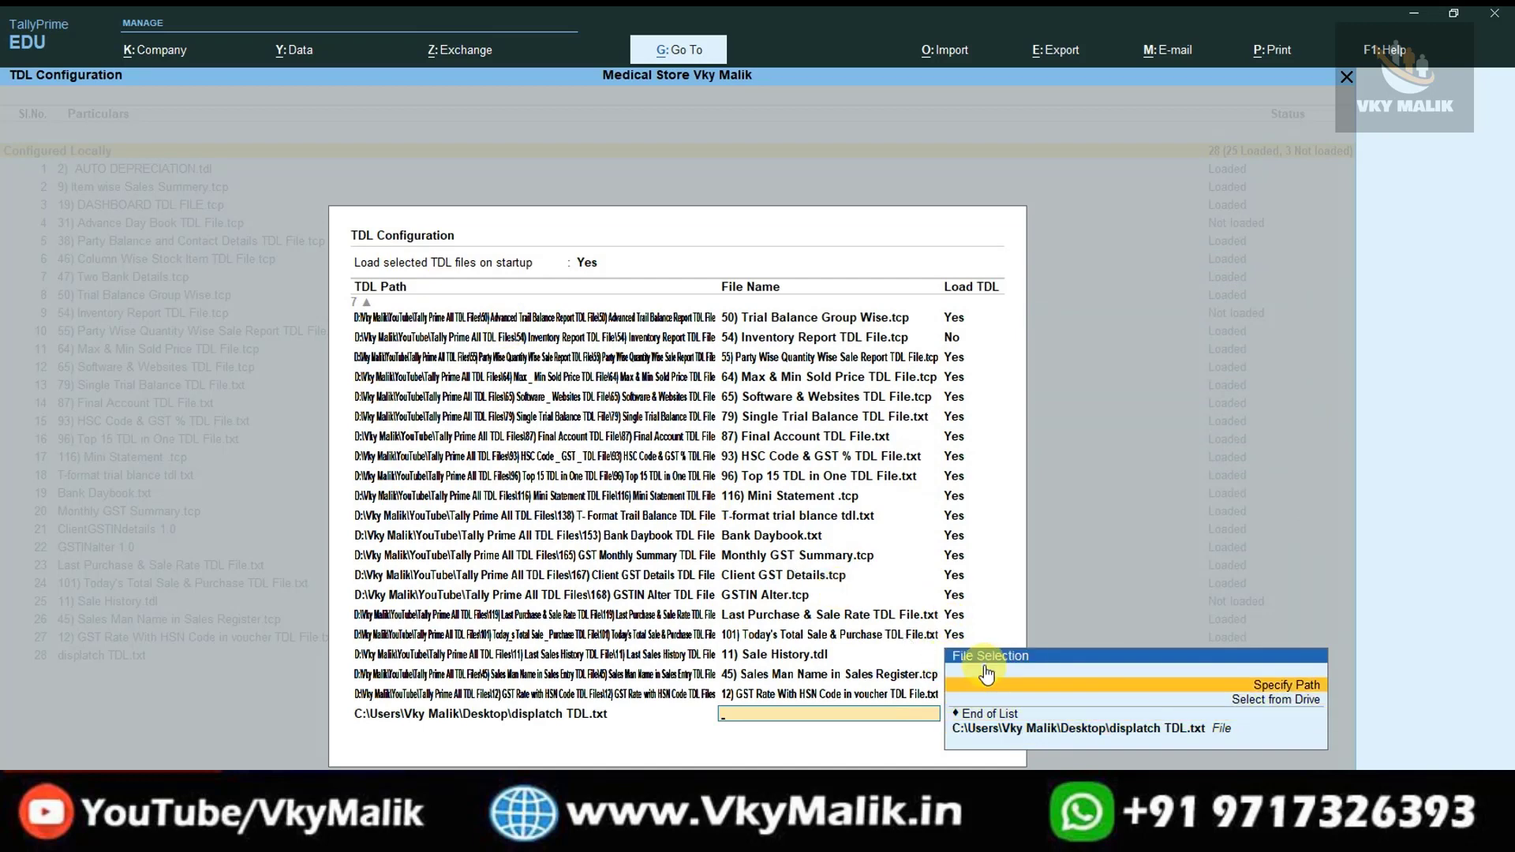
{"action": "key", "text": "Return"}
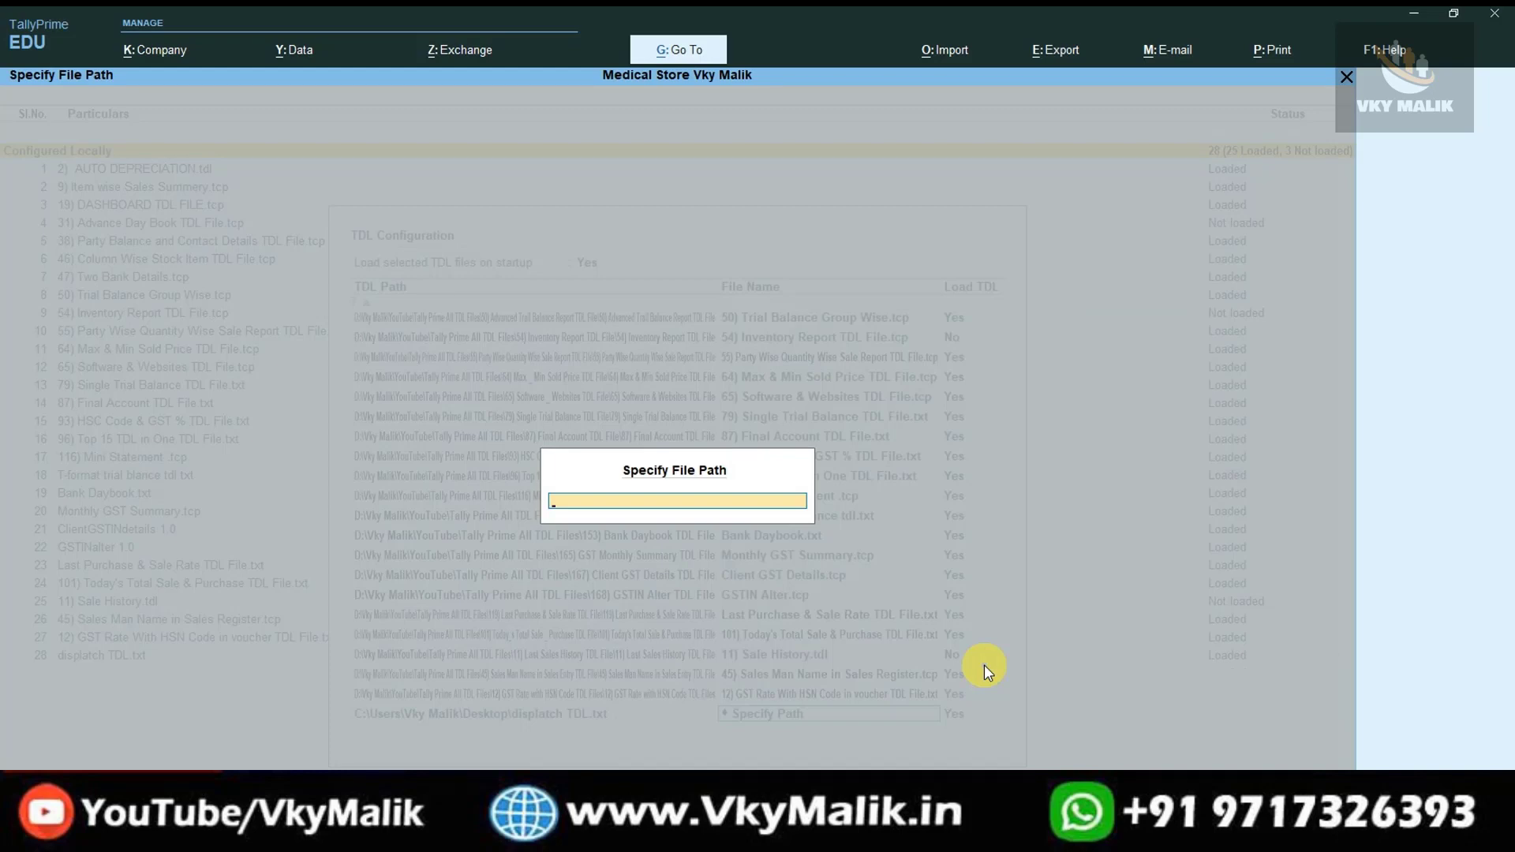
{"action": "key", "text": "ctrl+v"}
{"action": "key", "text": "Return"}
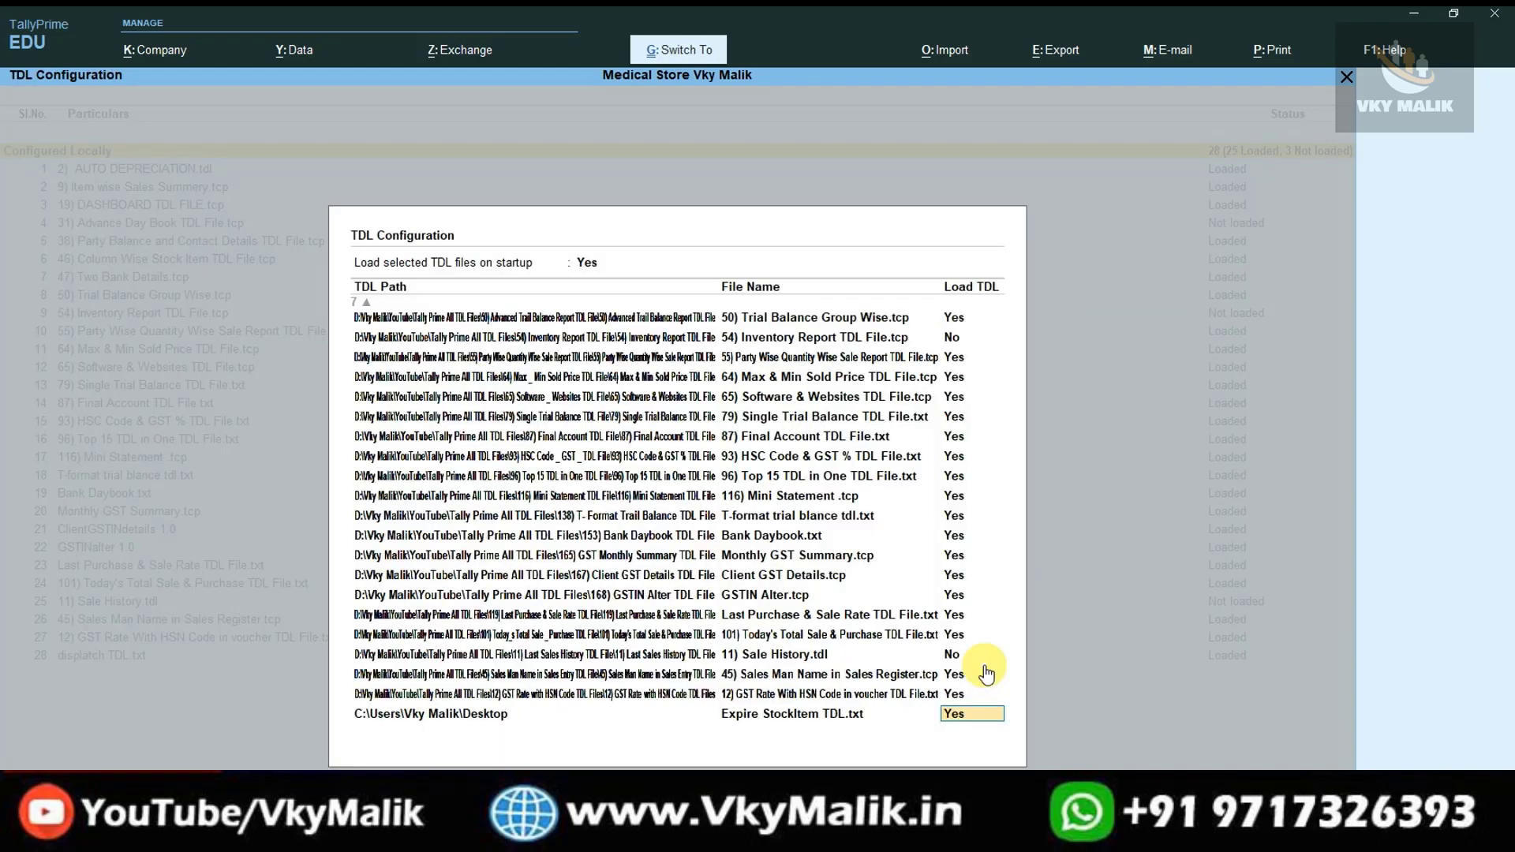
{"action": "key", "text": "Return"}
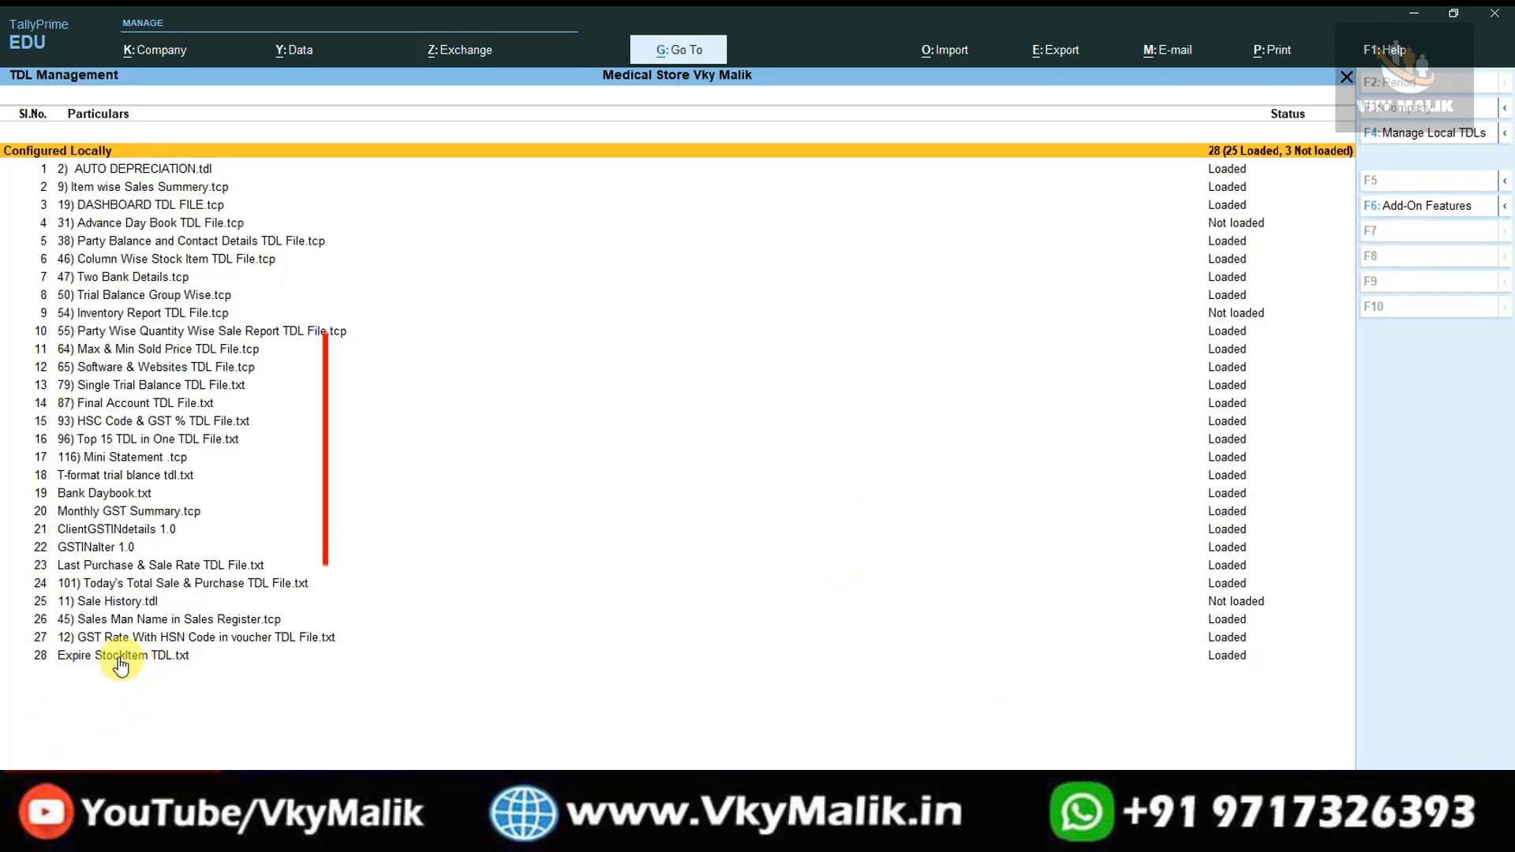
Step: Check the Expire StockItem TDL.txt entry in TDL management, return to the Gateway of Tally and open the Expiry Report
{"action": "left_click", "coordinate": [241, 669]}
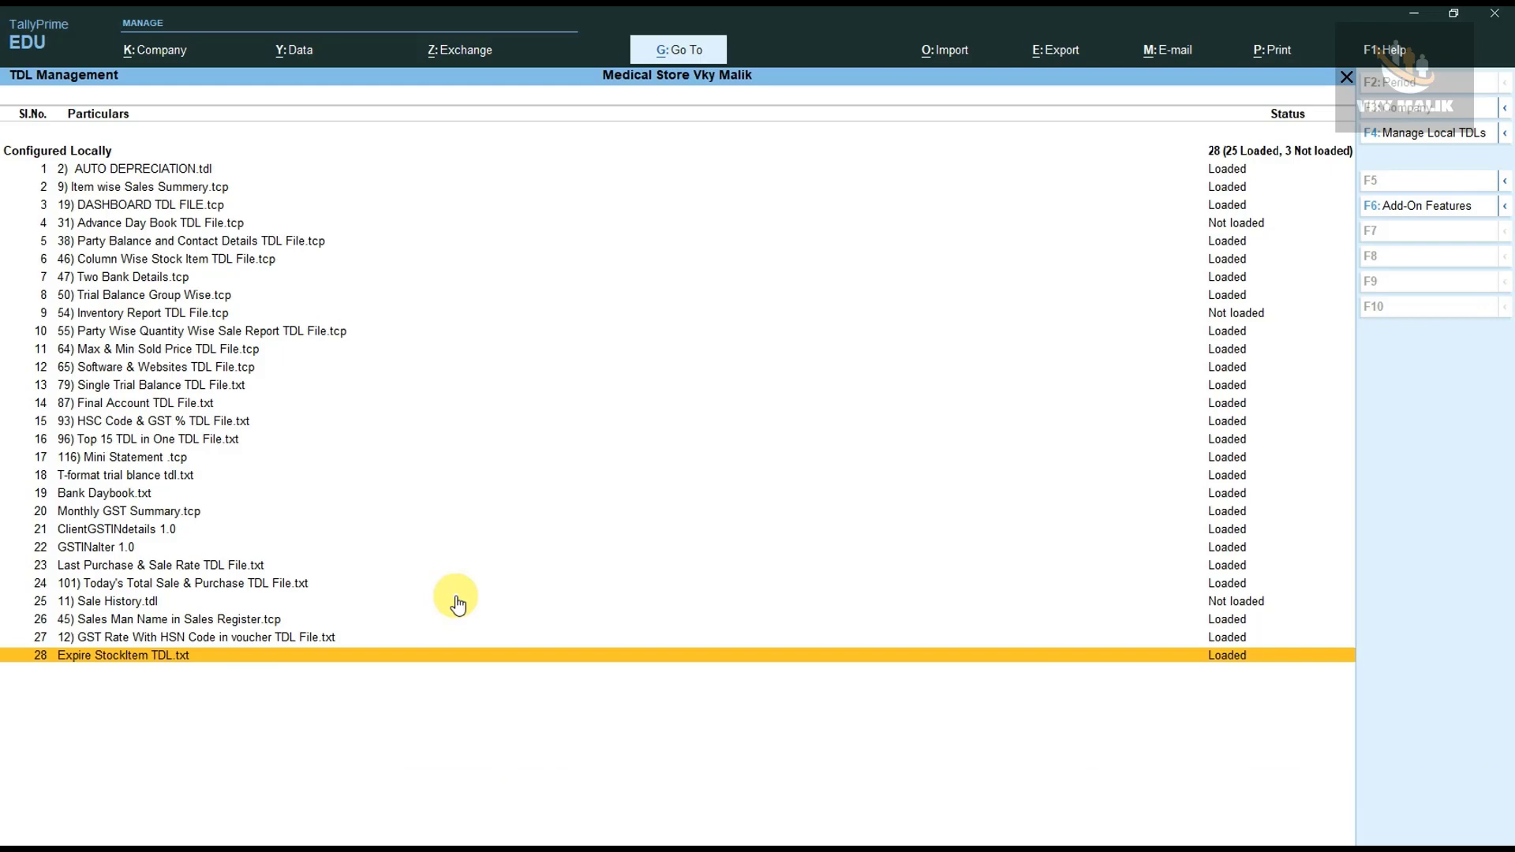
{"action": "key", "text": "Escape"}
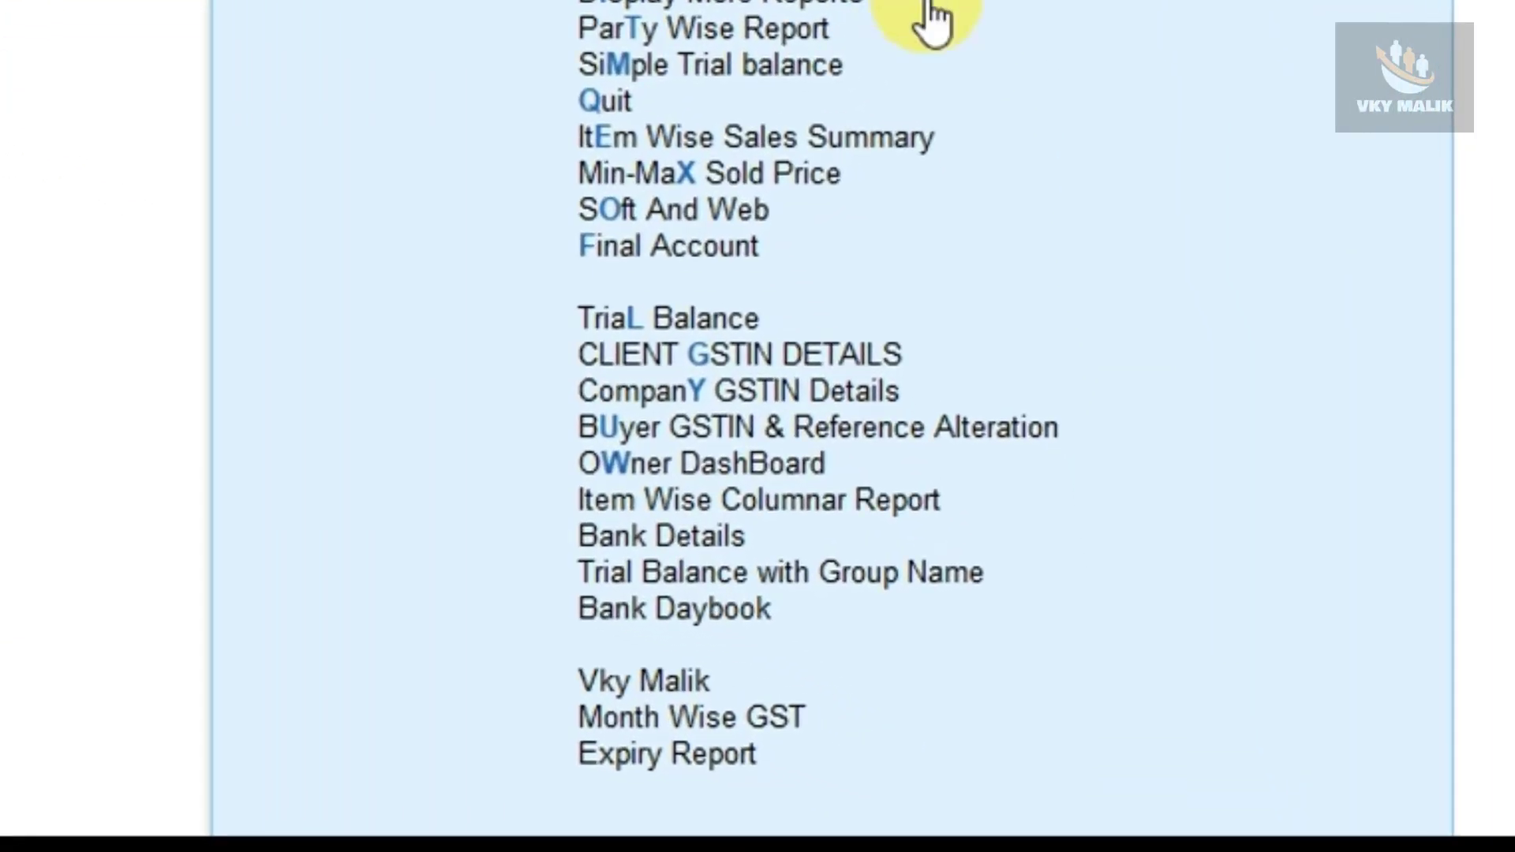
{"action": "key", "text": "Up"}
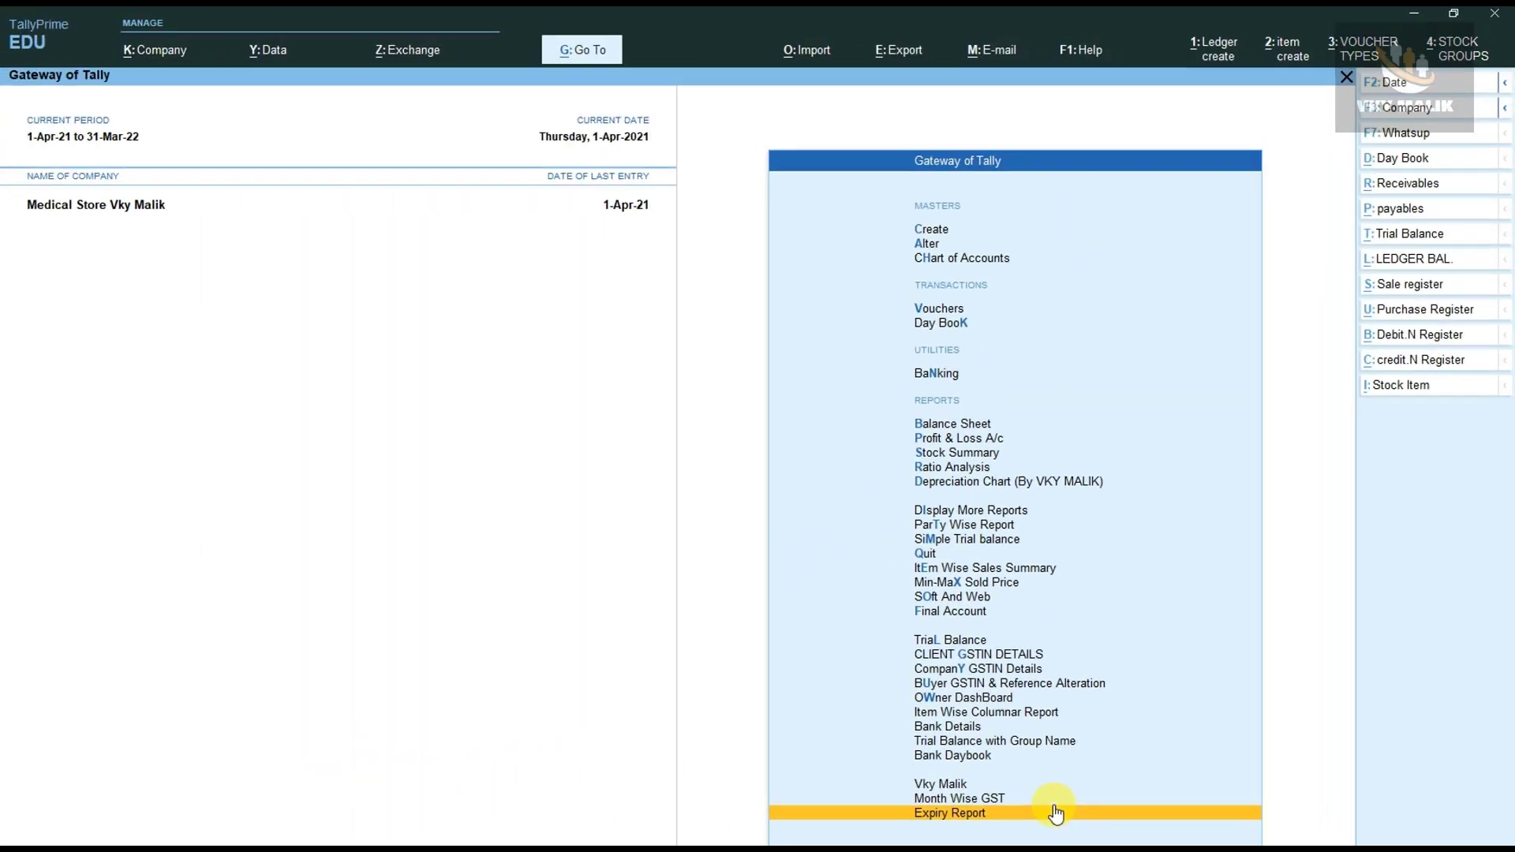
{"action": "left_click", "coordinate": [1056, 812]}
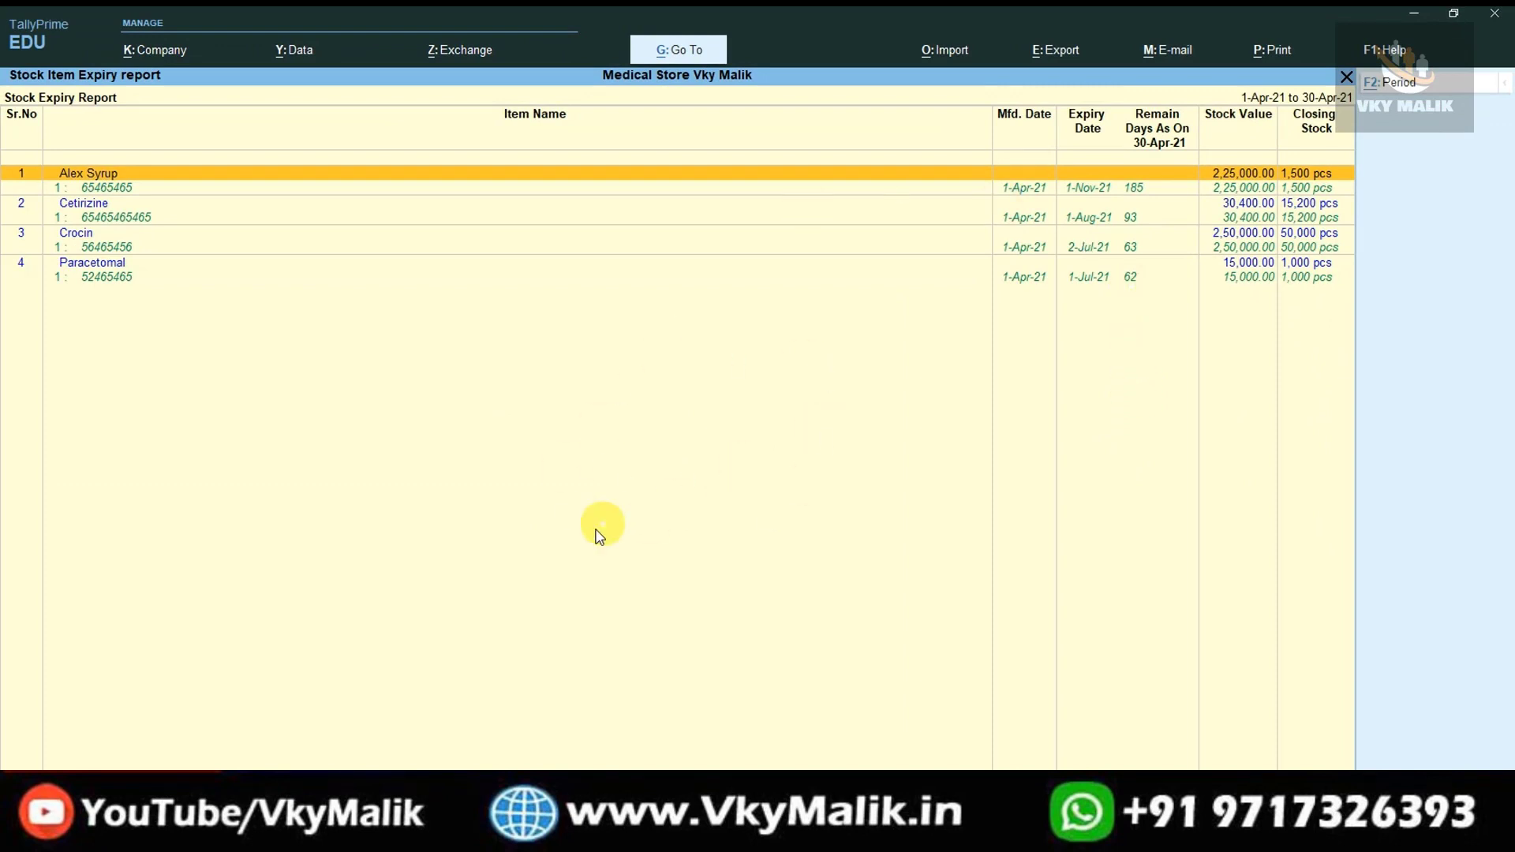
Step: Set the stock expiry report's period from 1-4-2021 to 31-3-2022
{"action": "left_click", "coordinate": [1393, 88]}
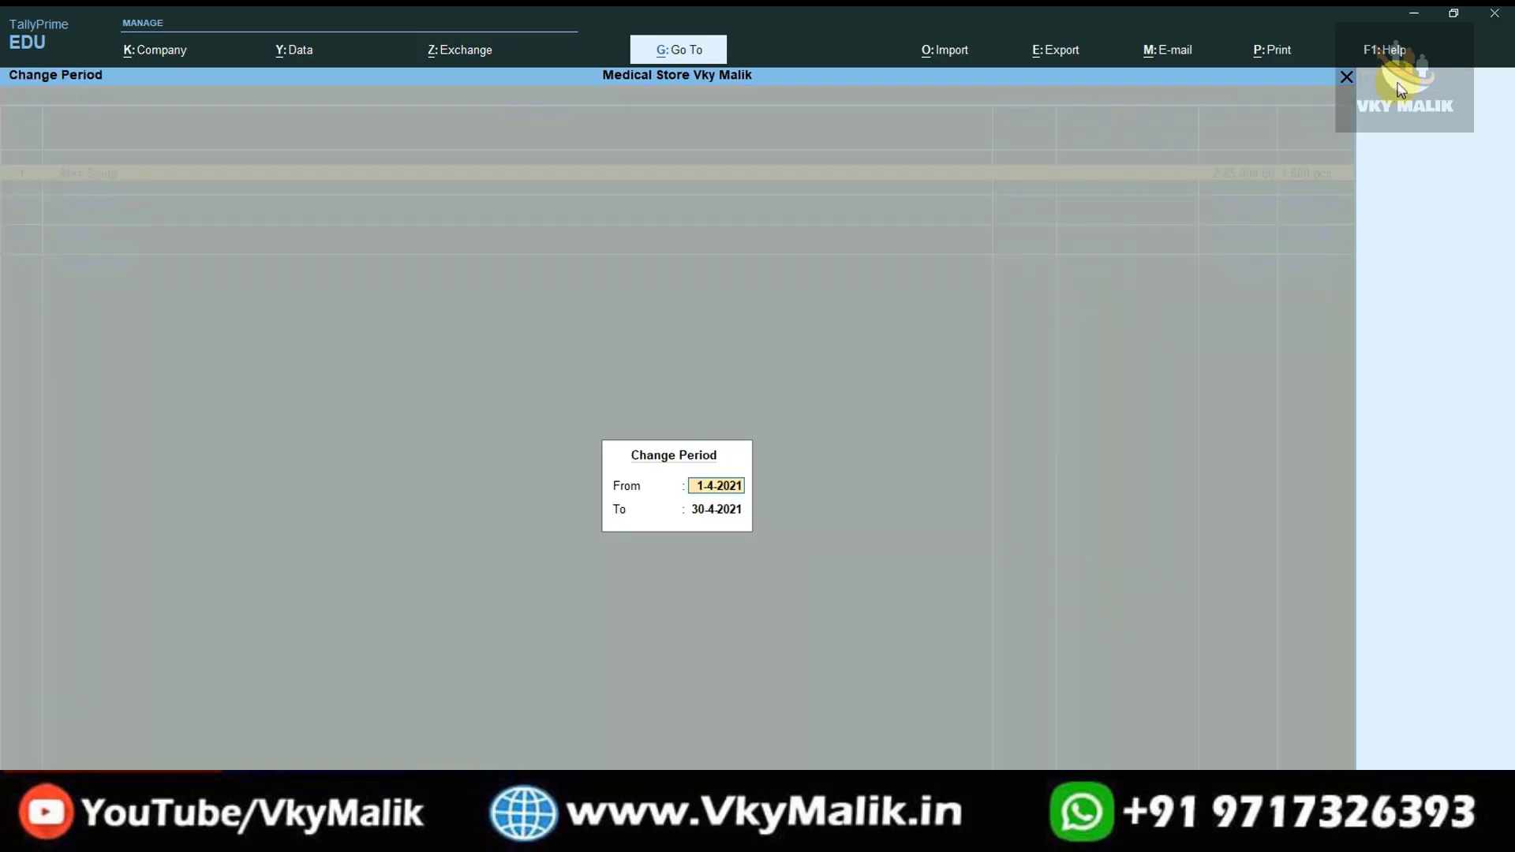
{"action": "type", "text": "1"}
{"action": "key", "text": "Return"}
{"action": "type", "text": "31-3"}
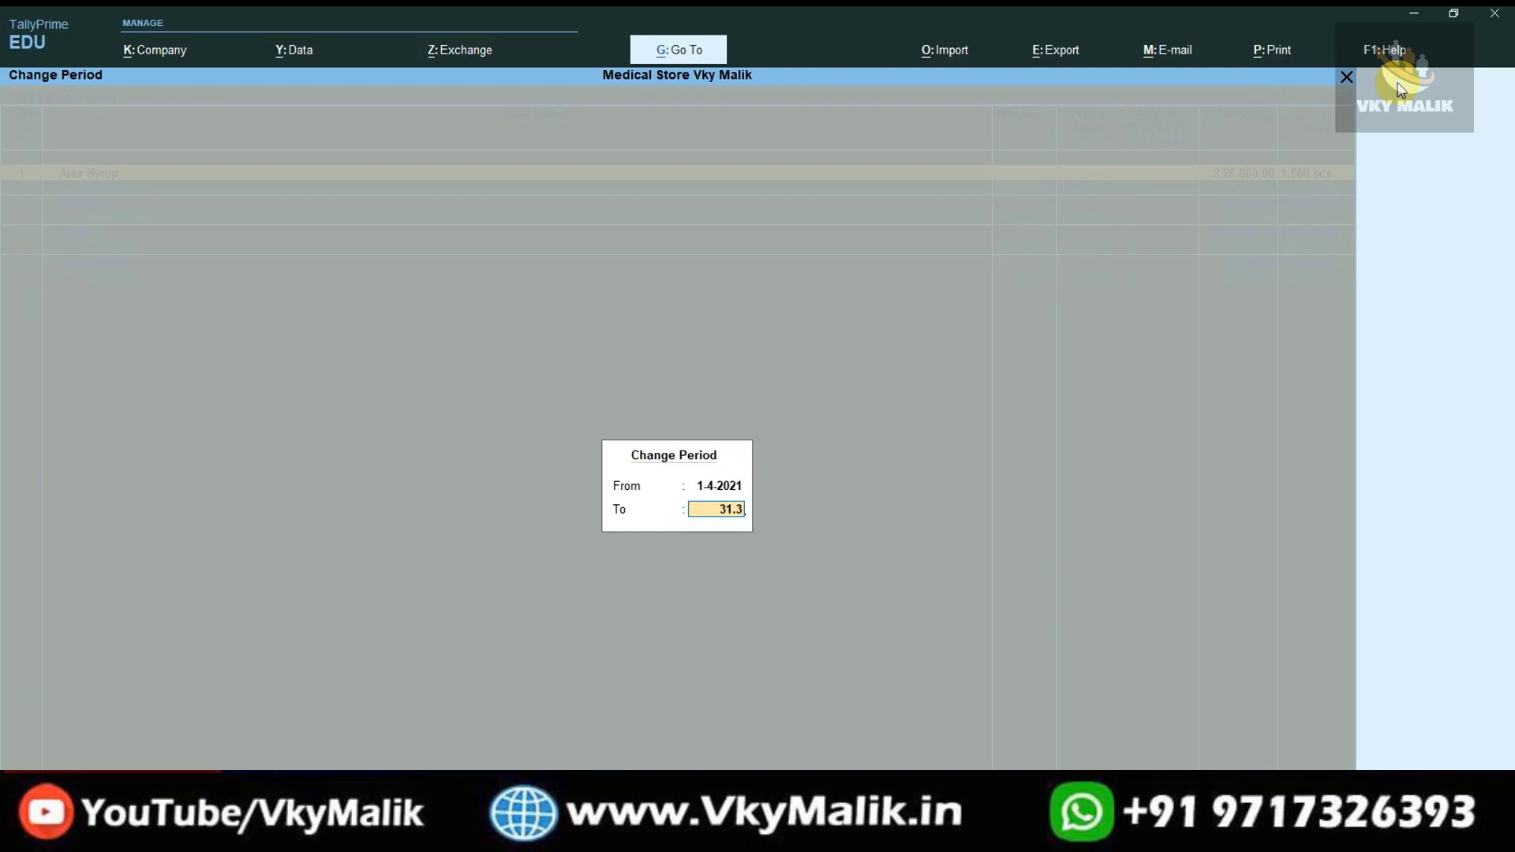
{"action": "key", "text": "Return"}
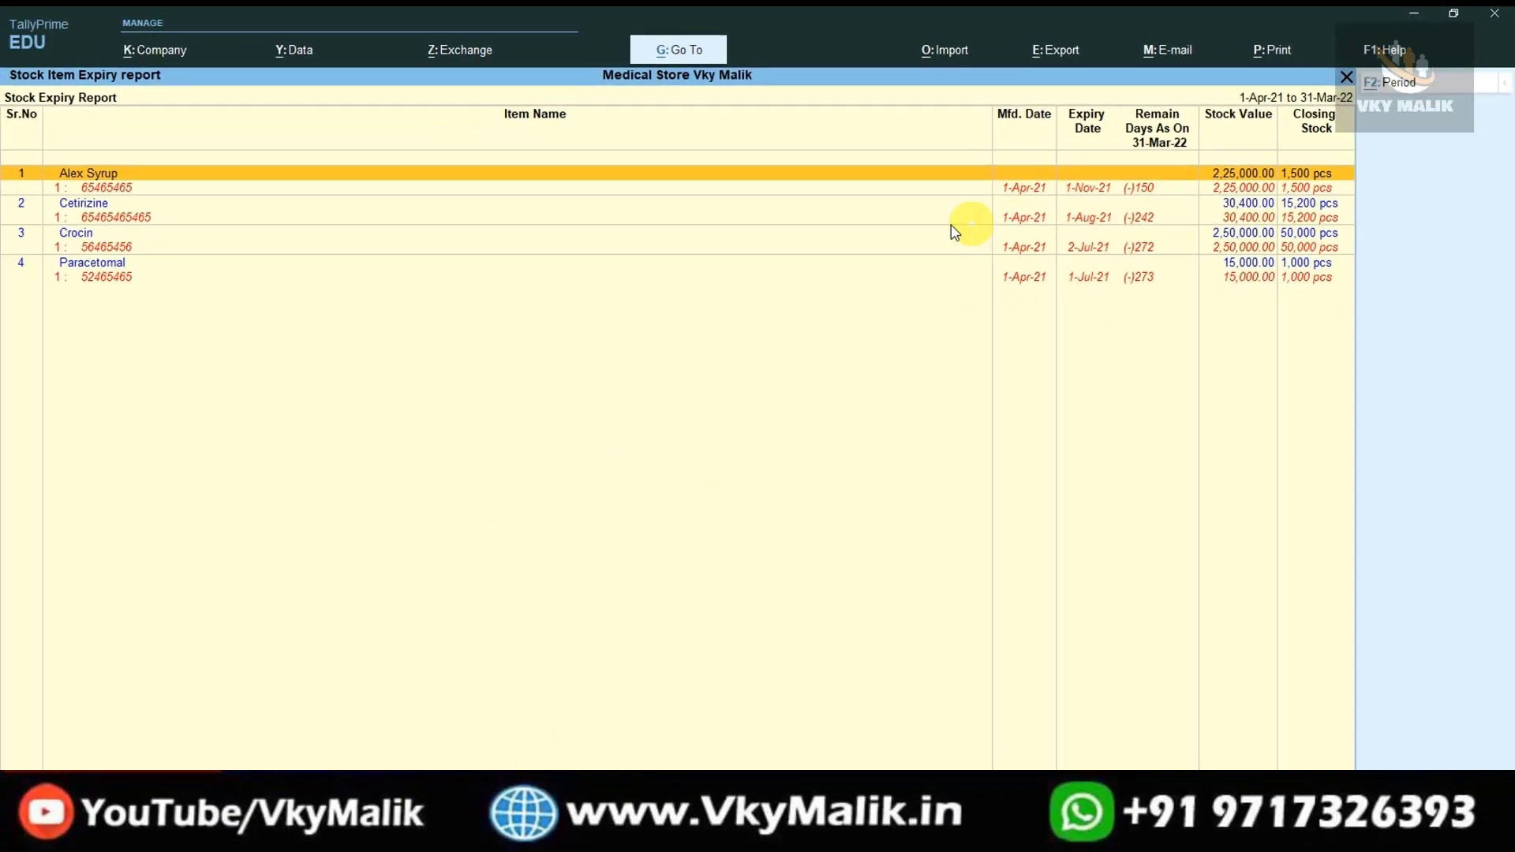
Step: Set the stock expiry report's period from 1-4-2021 to 1-Oct-21
{"action": "key", "text": "F2"}
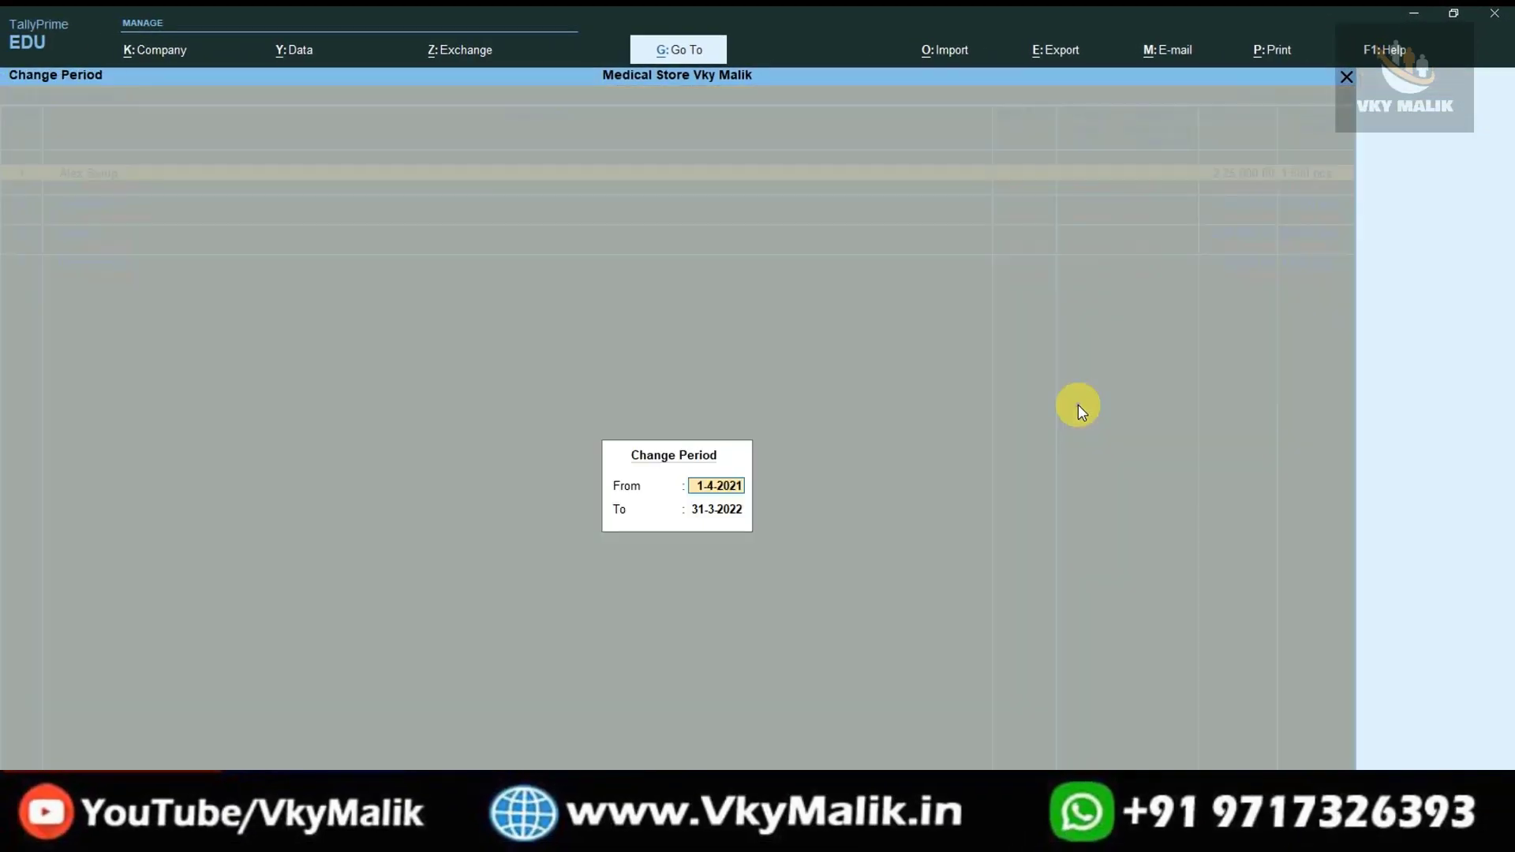
{"action": "type", "text": "1.4"}
{"action": "key", "text": "Return"}
{"action": "type", "text": "31"}
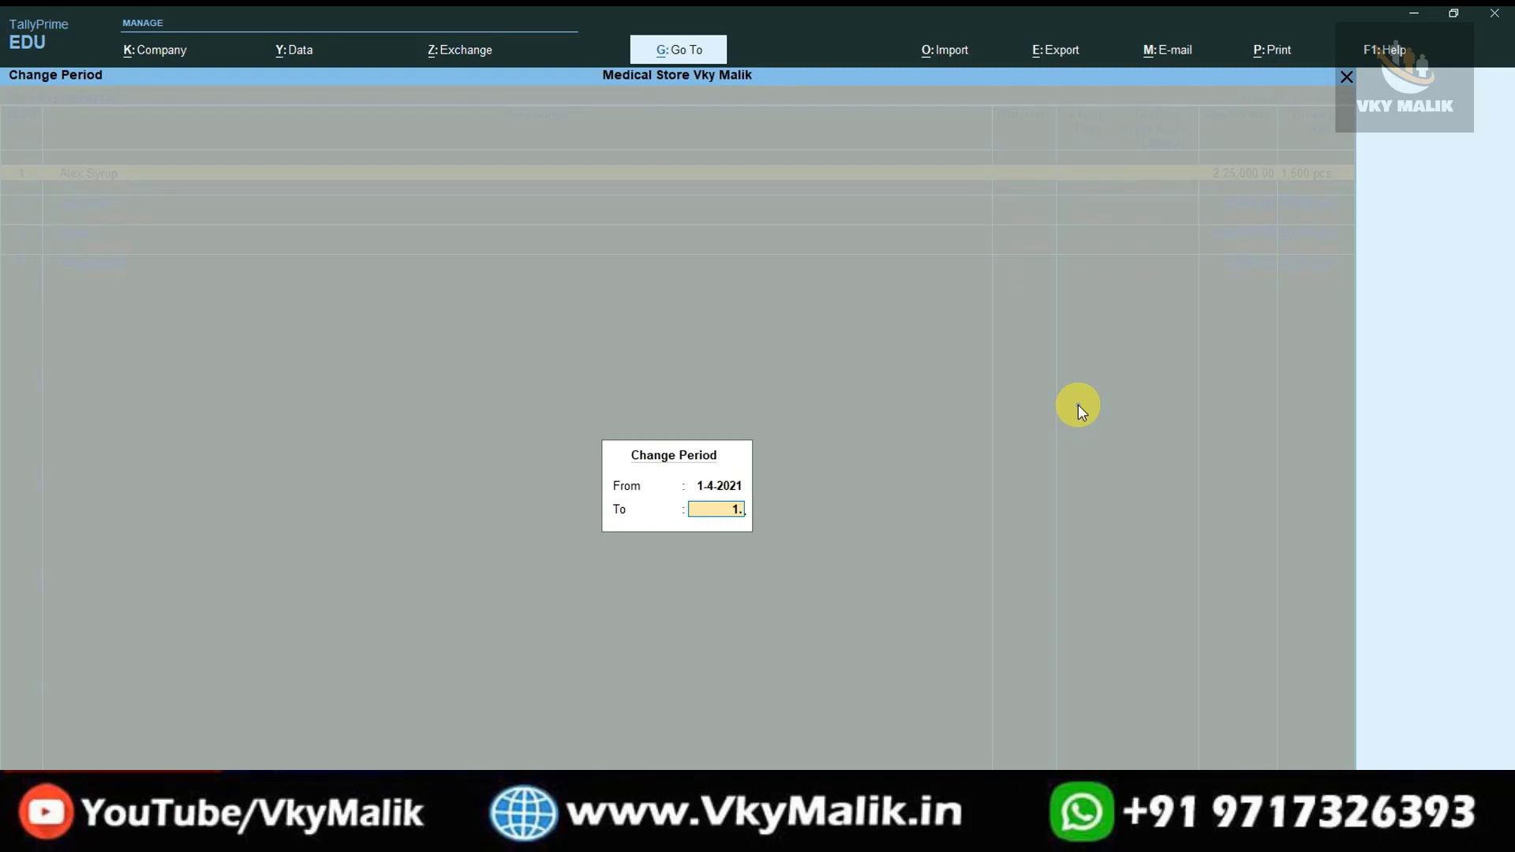
{"action": "type", "text": "10"}
{"action": "key", "text": "Return"}
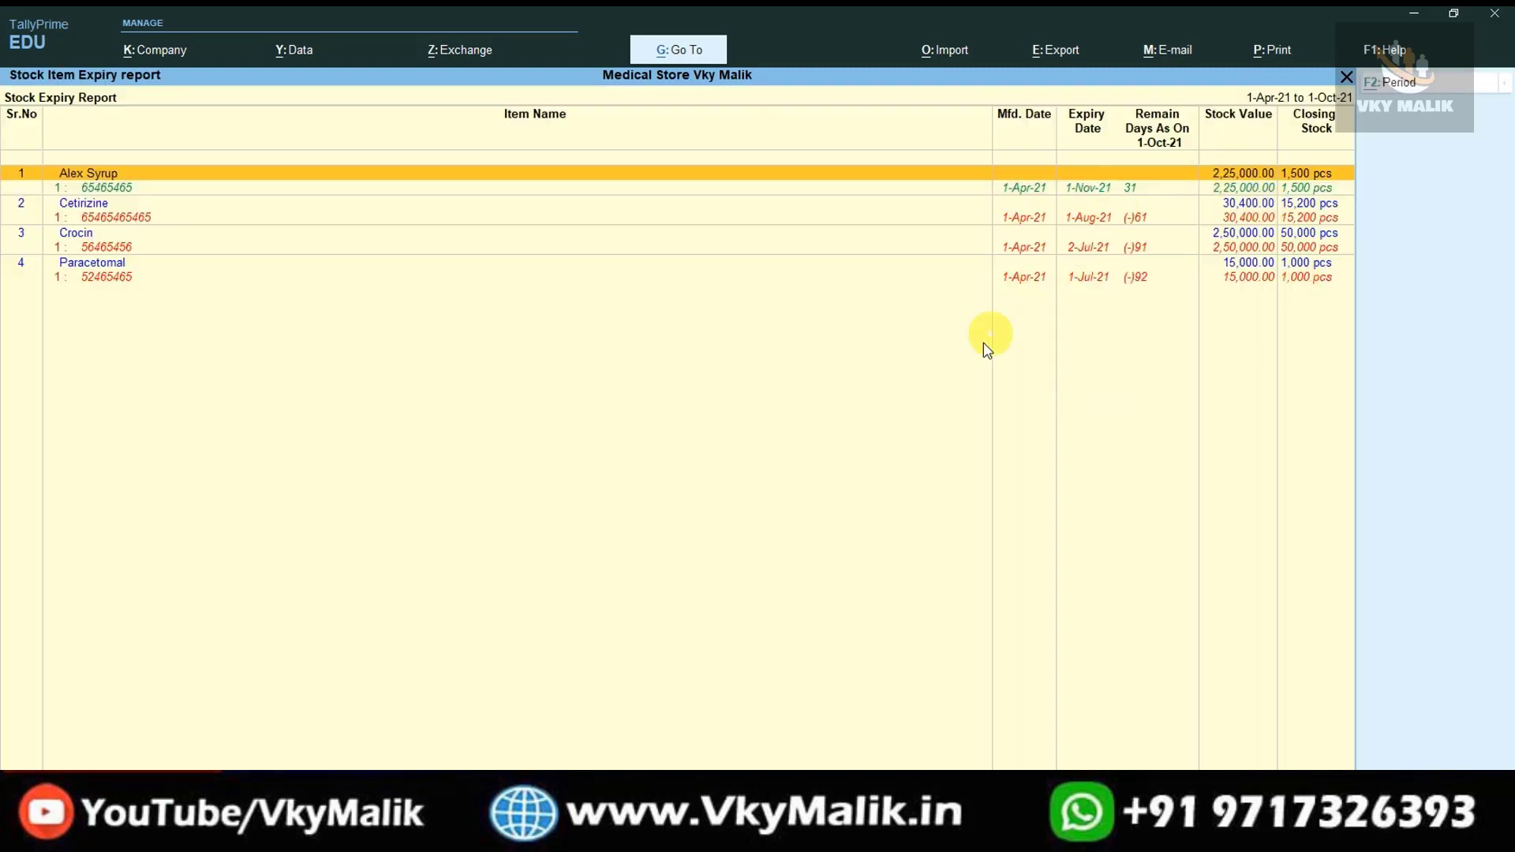
Step: Go through the report's medicine and batch lines to compare their expiry dates, remaining days and closing stock
{"action": "key", "text": "Down"}
{"action": "key", "text": "Down"}
{"action": "key", "text": "Down"}
{"action": "key", "text": "Down"}
{"action": "key", "text": "Down"}
{"action": "key", "text": "Down"}
{"action": "key", "text": "Down"}
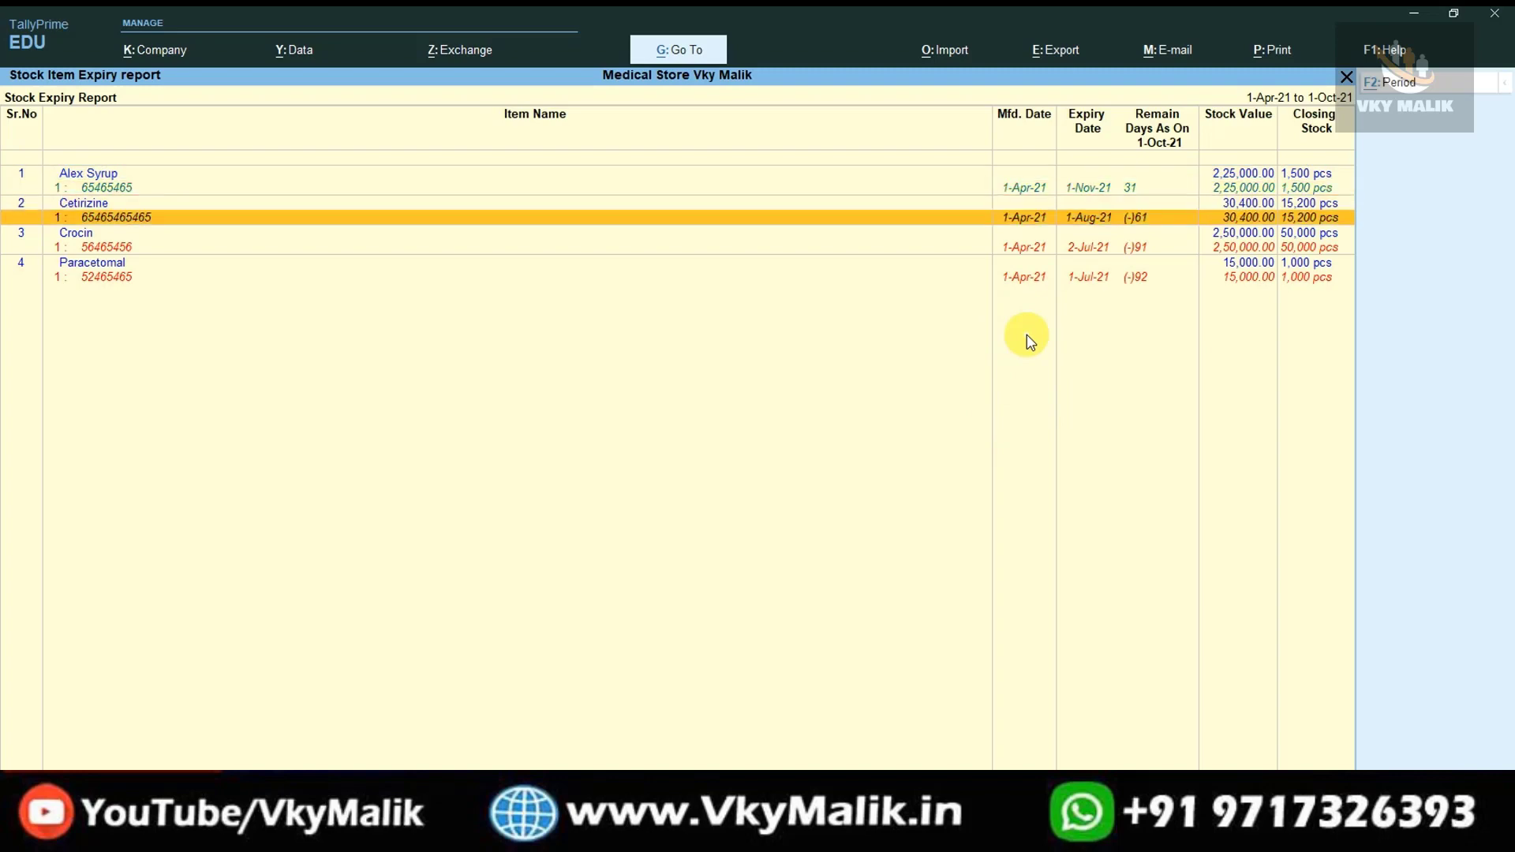
{"action": "key", "text": "Up"}
{"action": "key", "text": "Up"}
{"action": "key", "text": "Up"}
{"action": "key", "text": "Up"}
{"action": "key", "text": "Down"}
{"action": "key", "text": "Down"}
{"action": "key", "text": "Down"}
{"action": "key", "text": "Down"}
{"action": "key", "text": "Up"}
{"action": "key", "text": "Up"}
{"action": "key", "text": "Up"}
{"action": "key", "text": "Up"}
{"action": "key", "text": "Up"}
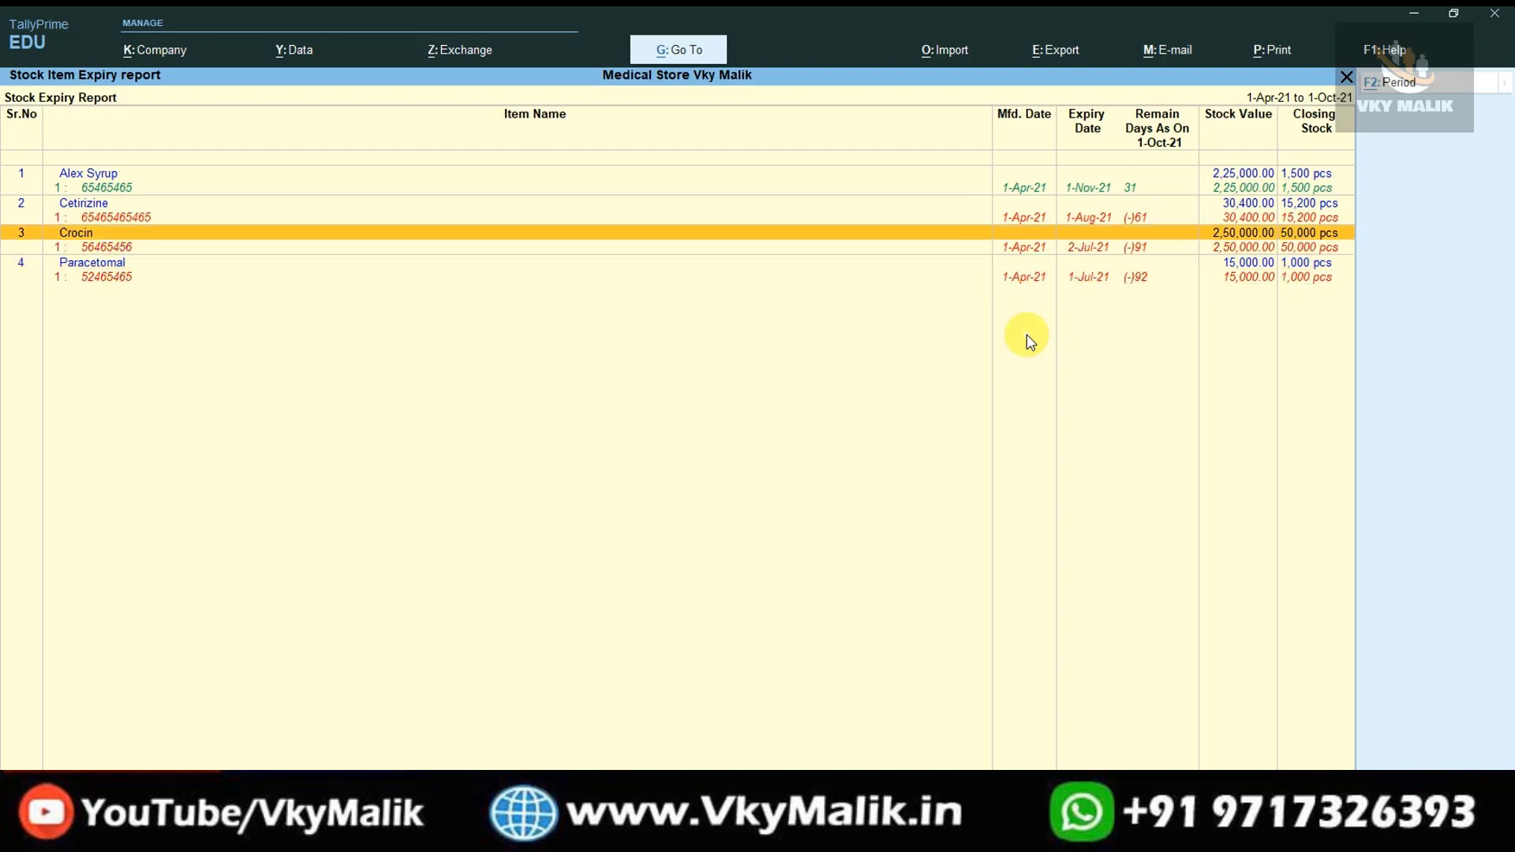
{"action": "key", "text": "Up"}
{"action": "key", "text": "Up"}
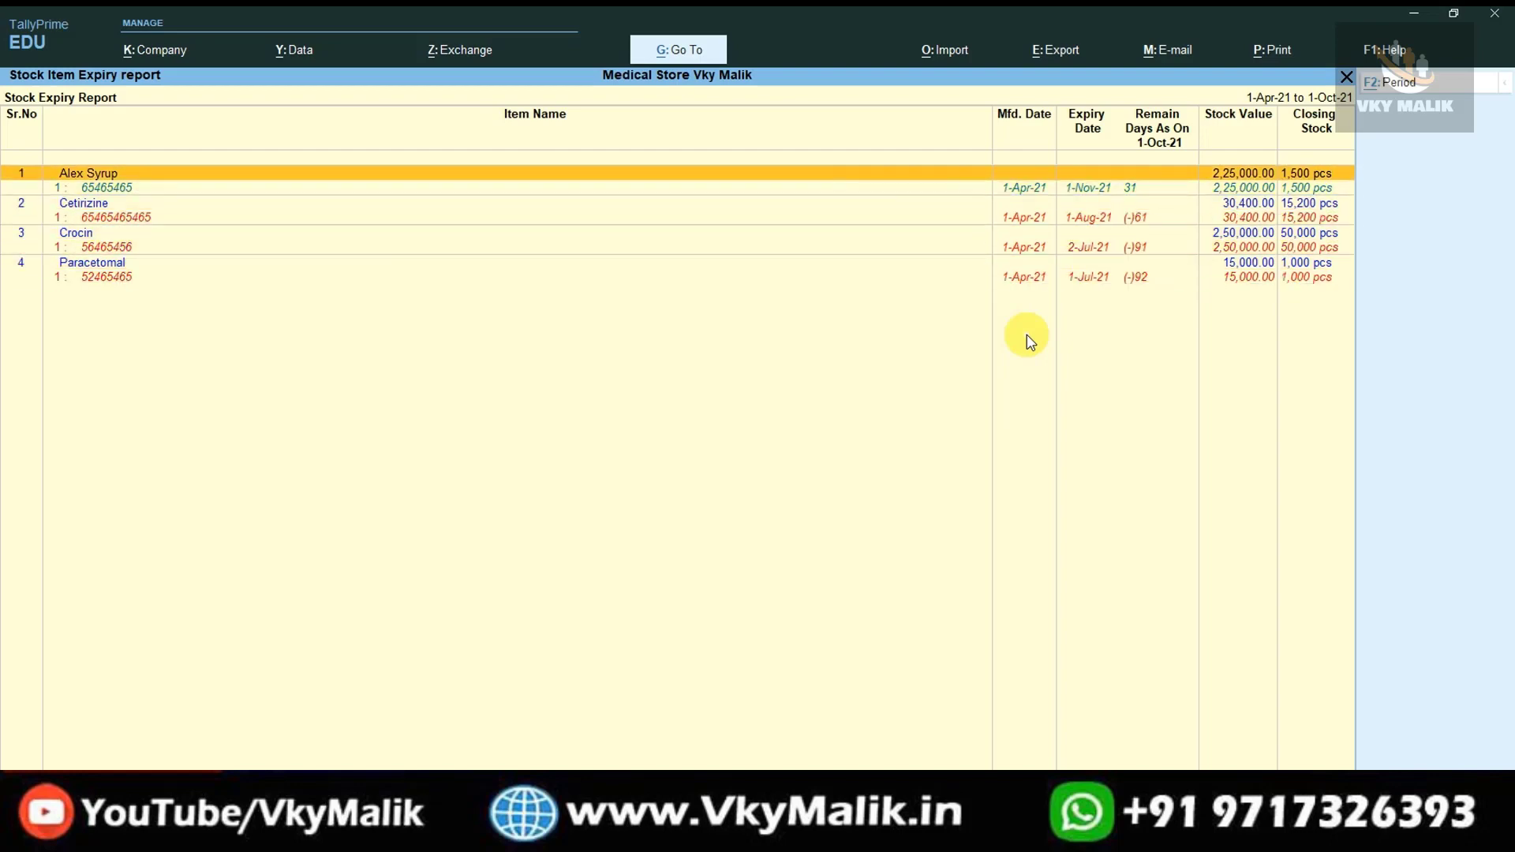
{"action": "key", "text": "Down"}
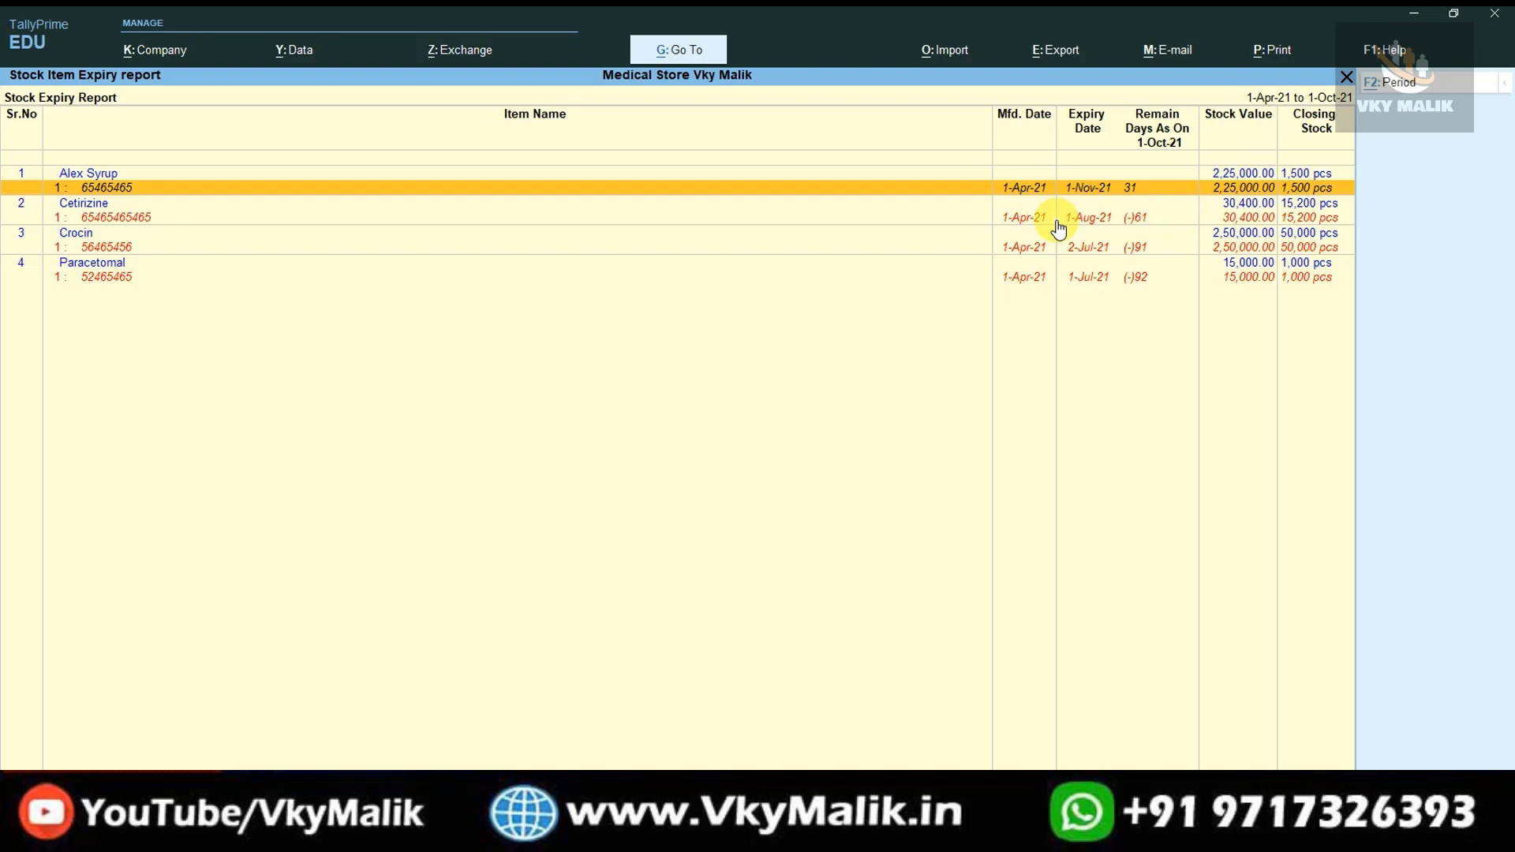
Step: Preview the printout of the stock expiry report, then close the preview and leave the report
{"action": "key", "text": "F2"}
{"action": "key", "text": "Escape"}
{"action": "key", "text": "alt+p"}
{"action": "key", "text": "i"}
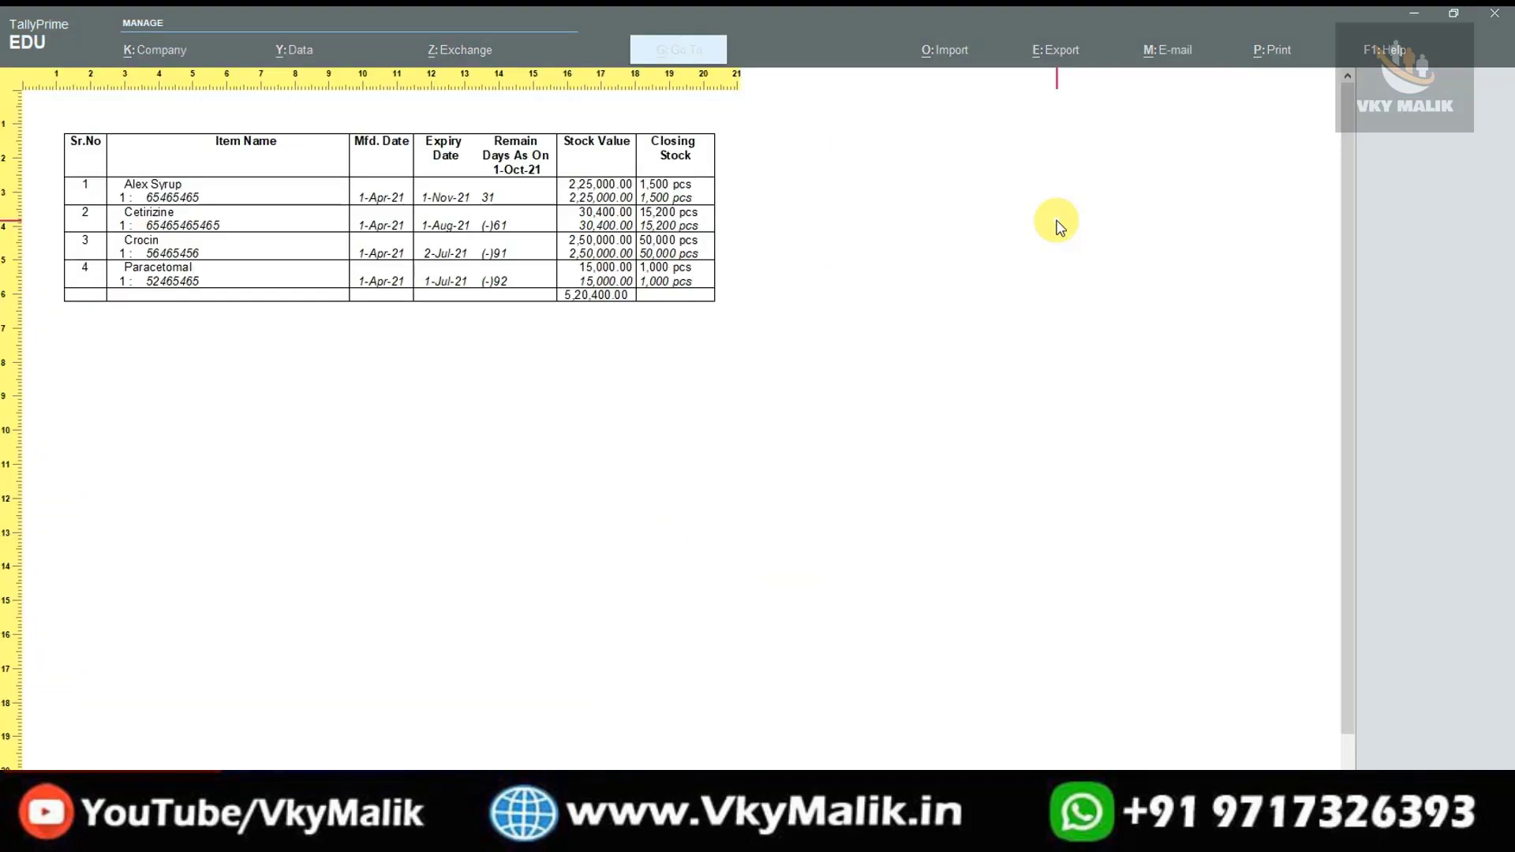
{"action": "key", "text": "Escape"}
{"action": "key", "text": "Escape"}
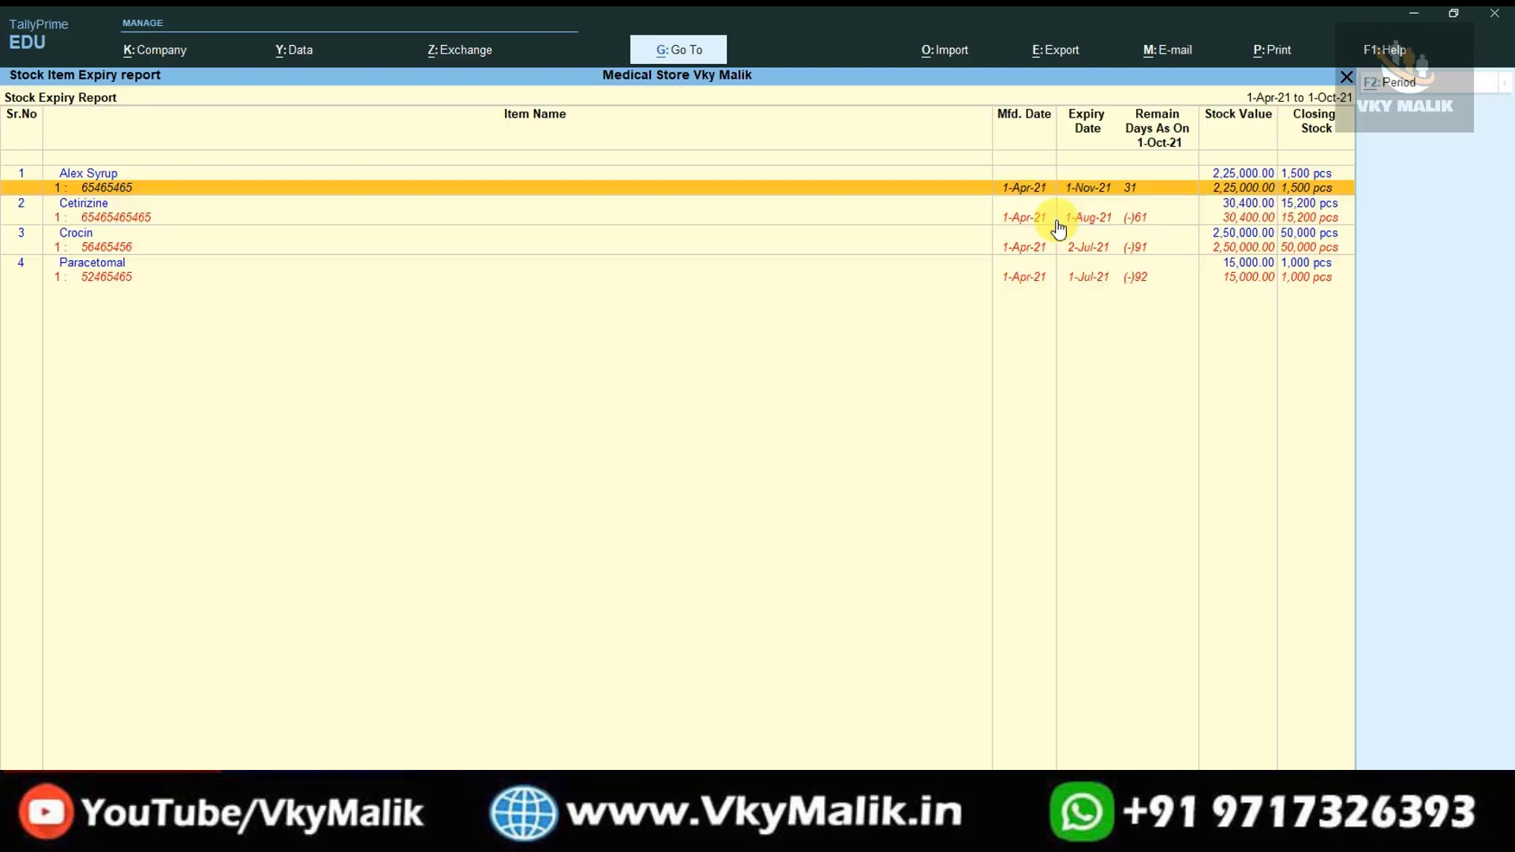
{"action": "key", "text": "Escape"}
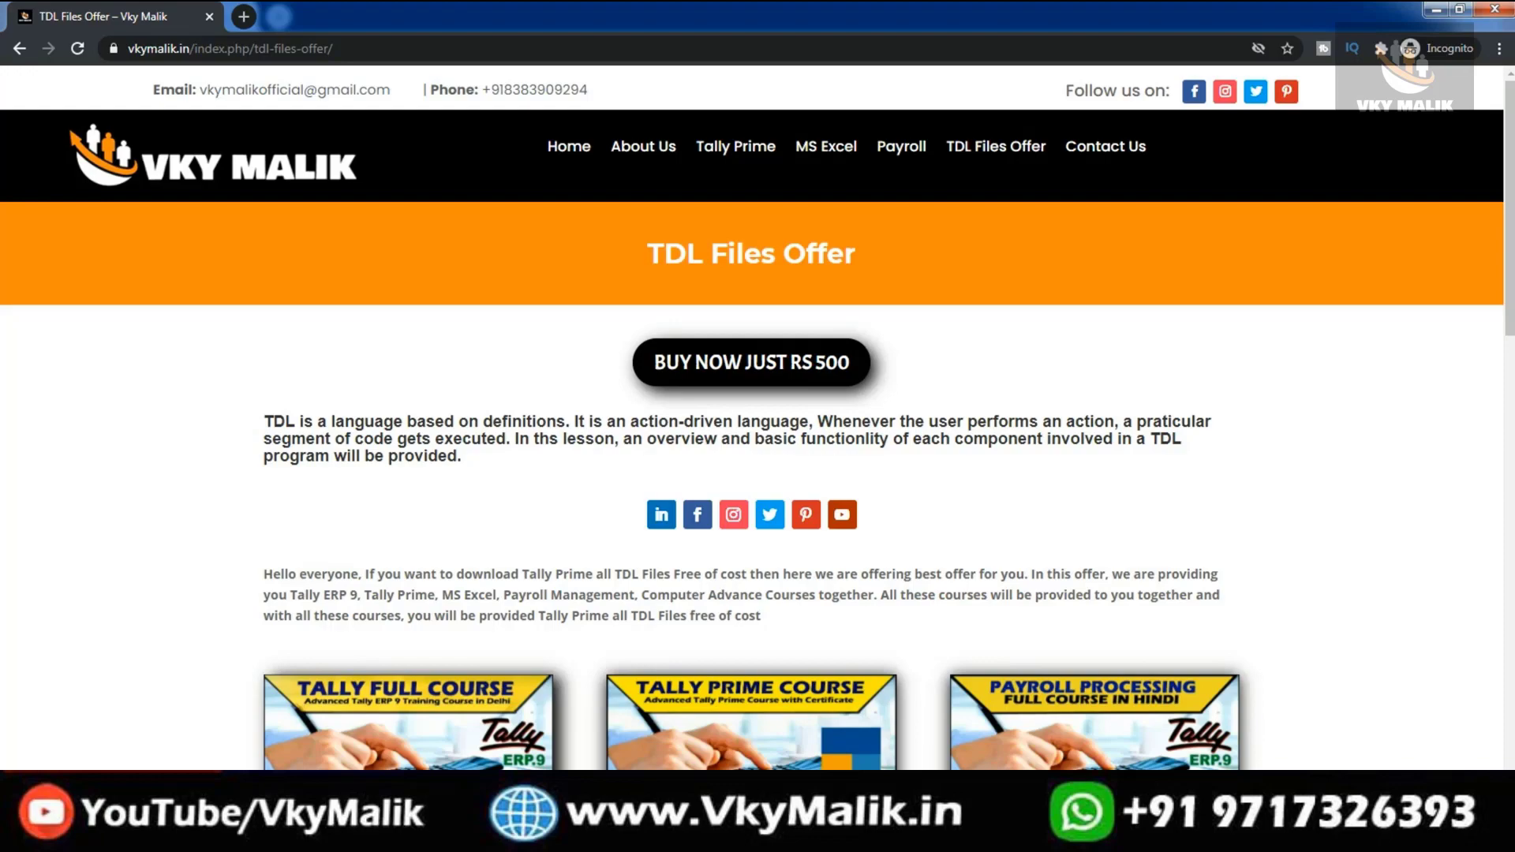
Step: In the browser, look through the TDL Files Offer page's courses and its list of all Tally Prime TDL files
{"action": "scroll", "coordinate": [757, 419], "scroll_direction": "down", "scroll_amount": 5}
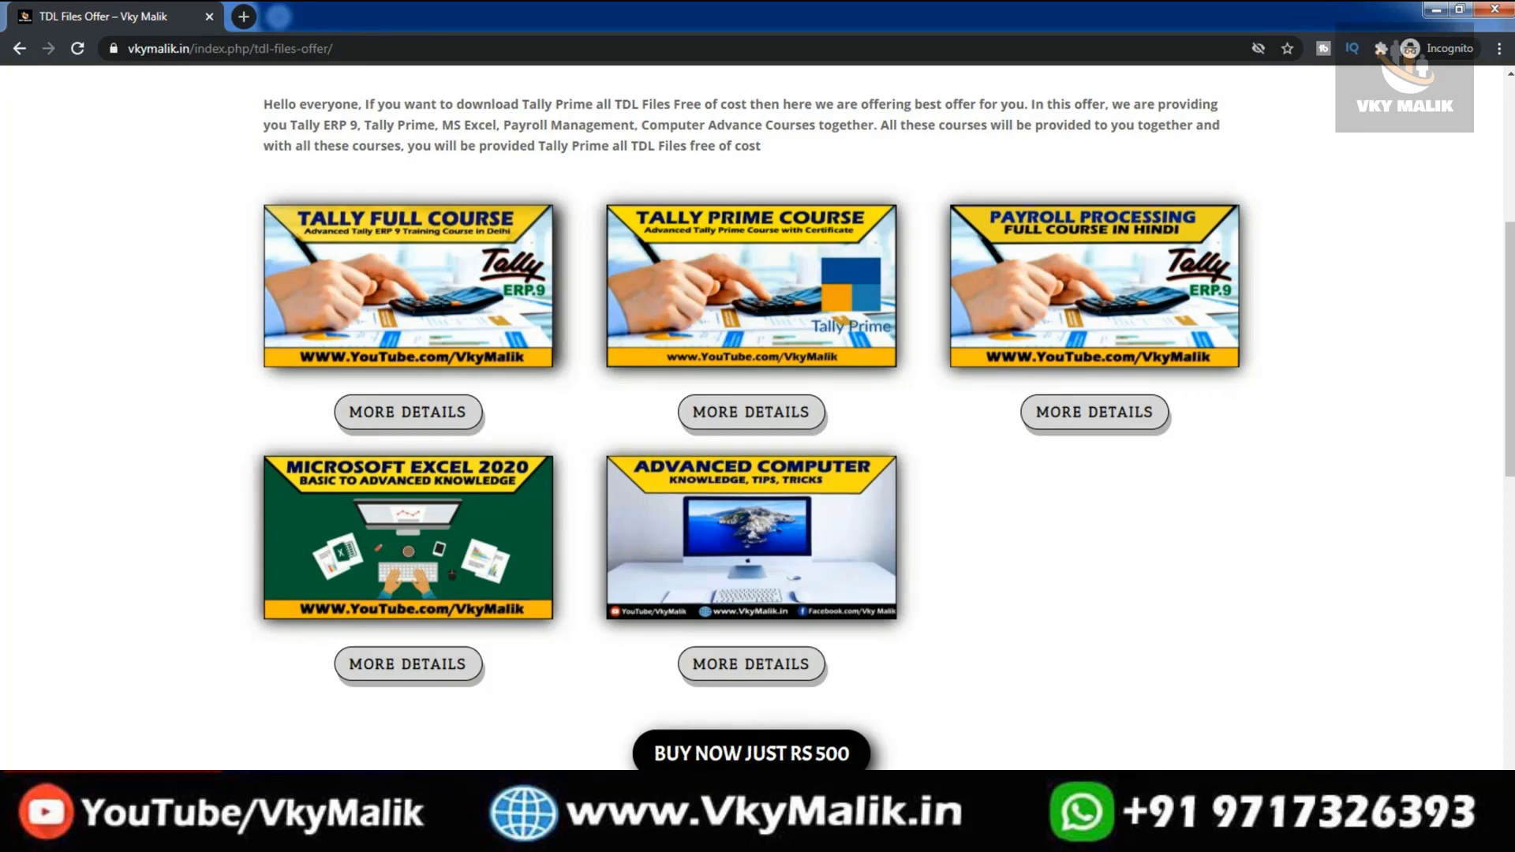
{"action": "scroll", "coordinate": [757, 418], "scroll_direction": "down", "scroll_amount": 8}
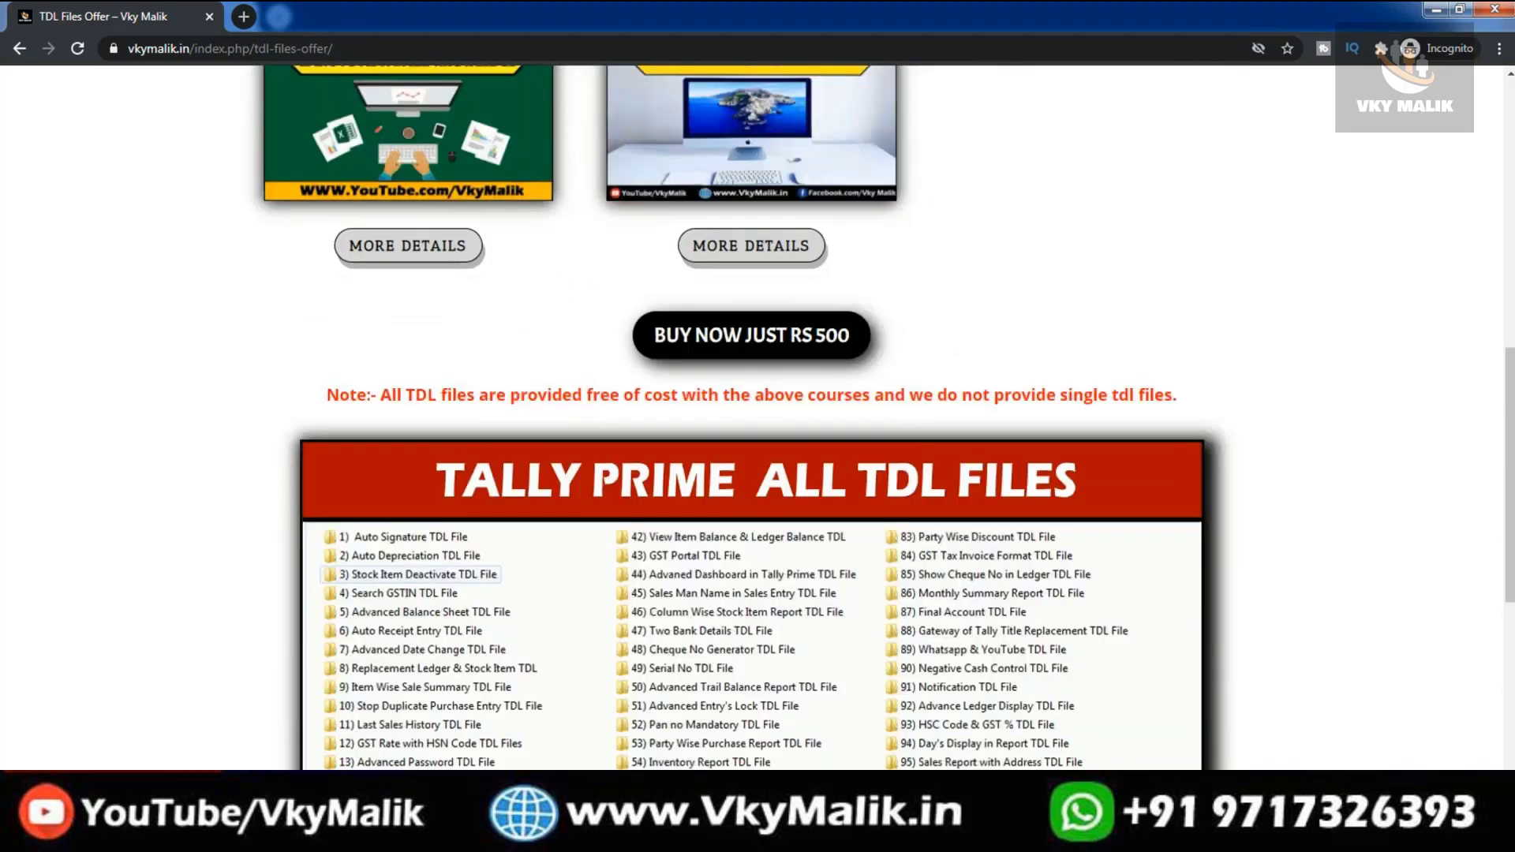